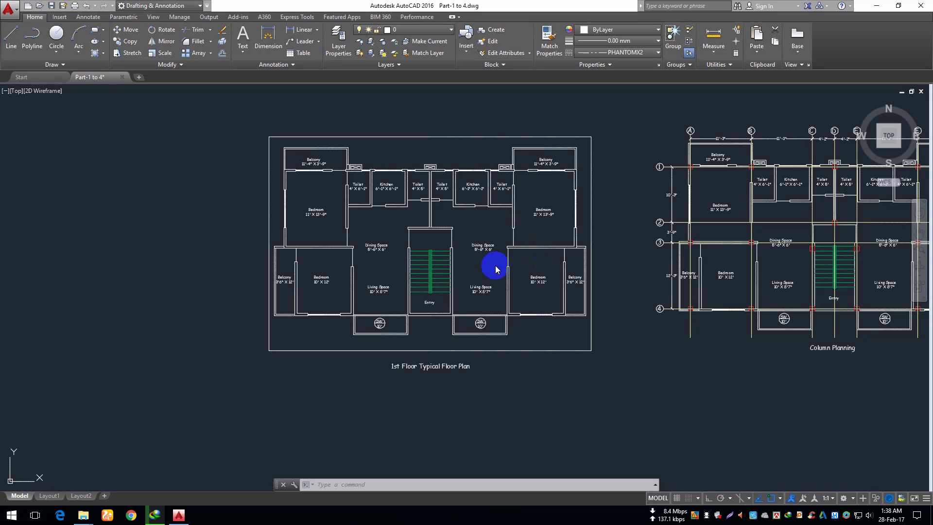
# Step: Copy the 1st Floor Typical Floor Plan with its border and title horizontally into the empty space to its left, with Ortho on
pyautogui.click(611, 125)
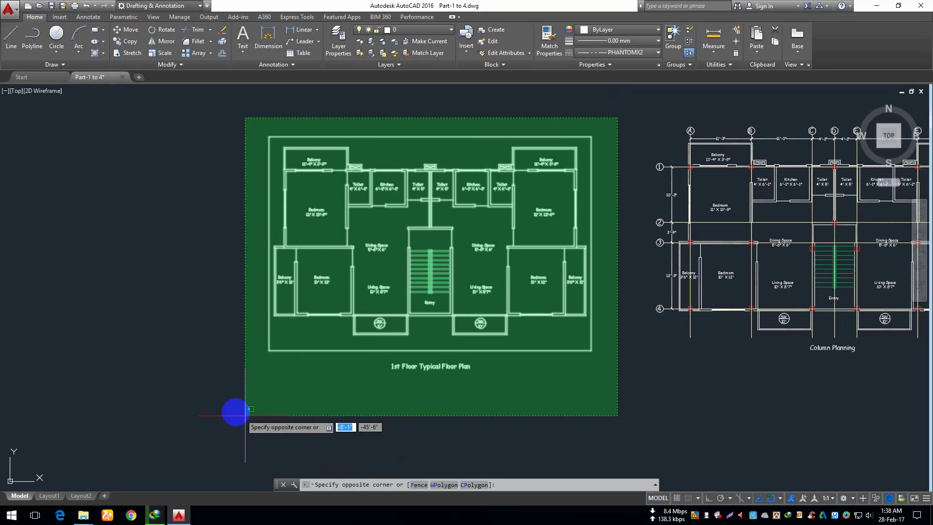
pyautogui.click(235, 413)
pyautogui.moveTo(343, 354)
pyautogui.mouseDown(button='middle')
pyautogui.moveTo(412, 369)
pyautogui.moveTo(513, 368)
pyautogui.mouseUp(button='middle')
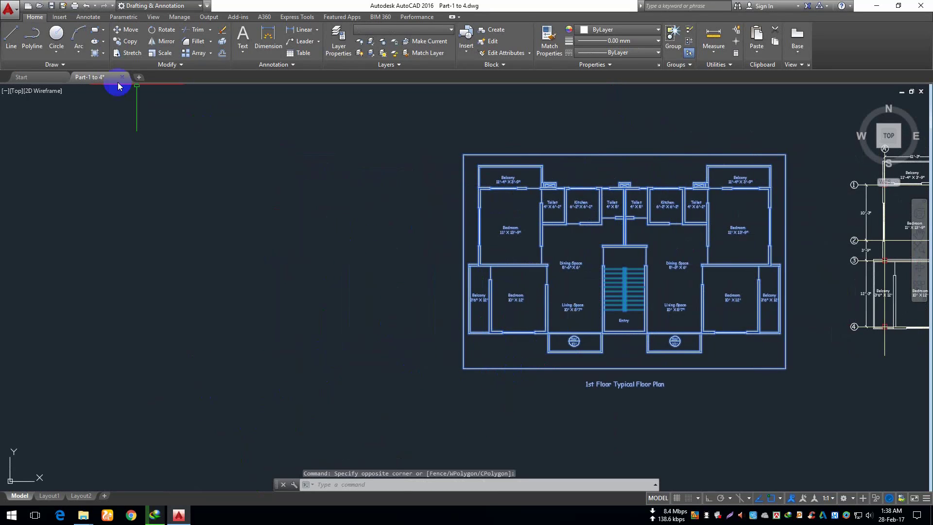
pyautogui.click(121, 42)
pyautogui.click(611, 92)
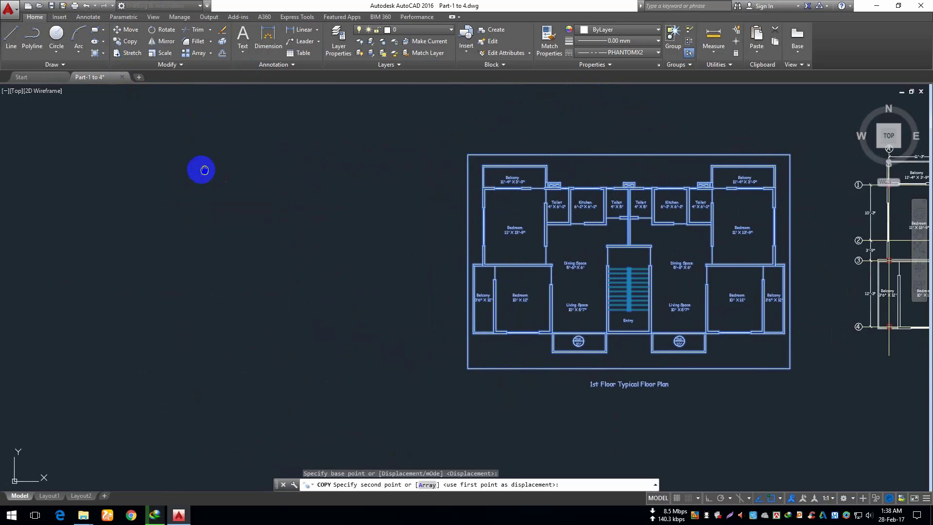
pyautogui.moveTo(200, 169); pyautogui.dragTo(482, 168, button='middle')
pyautogui.press('F8')
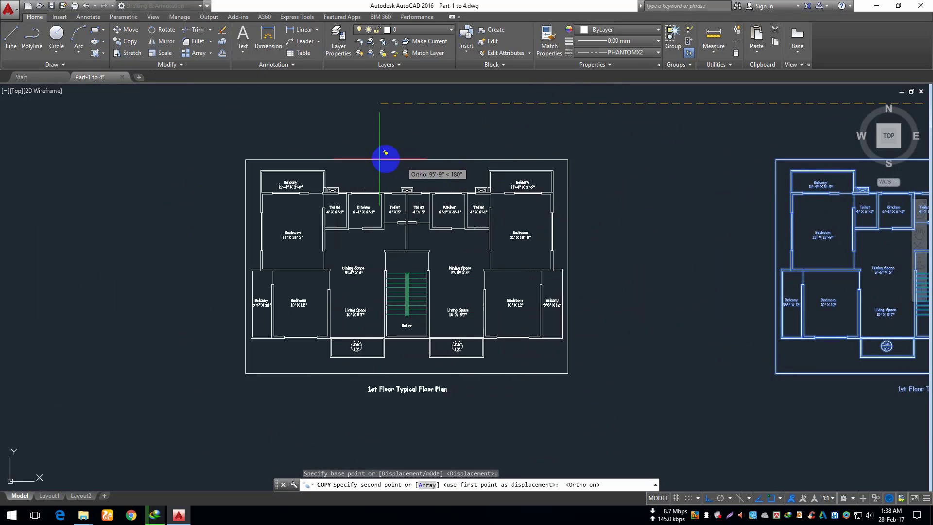
pyautogui.click(339, 158)
pyautogui.moveTo(361, 278); pyautogui.dragTo(410, 277, button='middle')
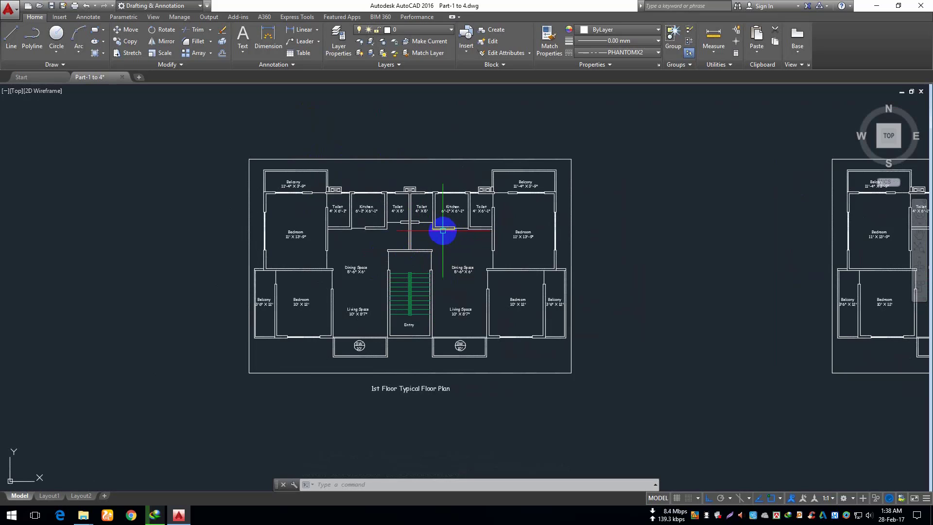
pyautogui.moveTo(448, 237); pyautogui.dragTo(485, 256, button='middle')
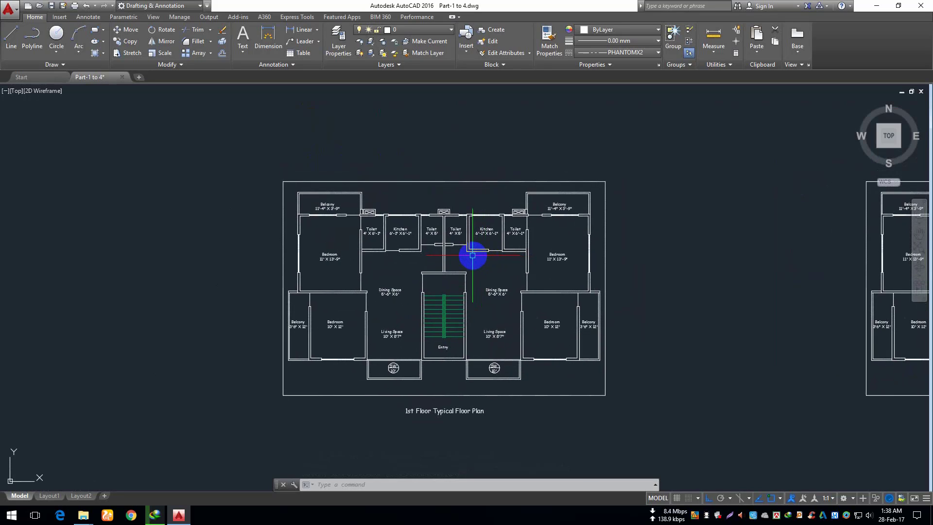
pyautogui.click(224, 331)
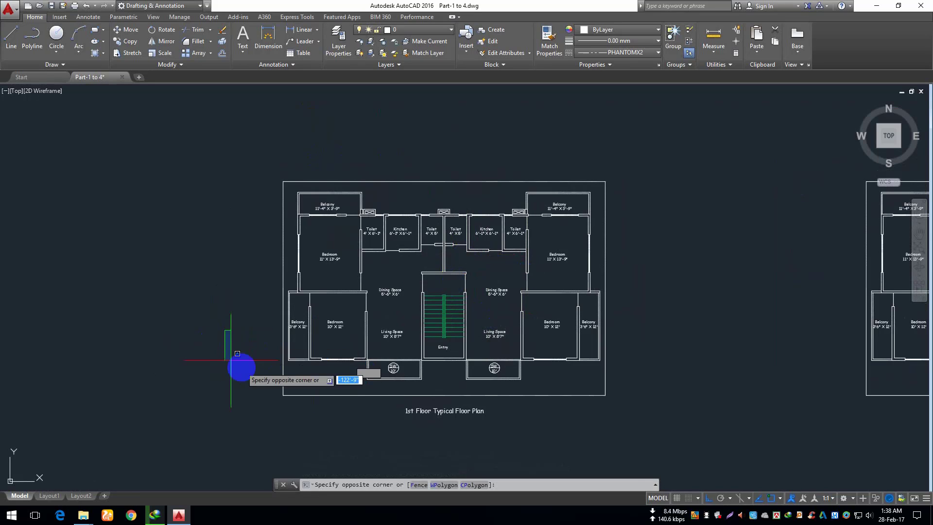
pyautogui.click(669, 431)
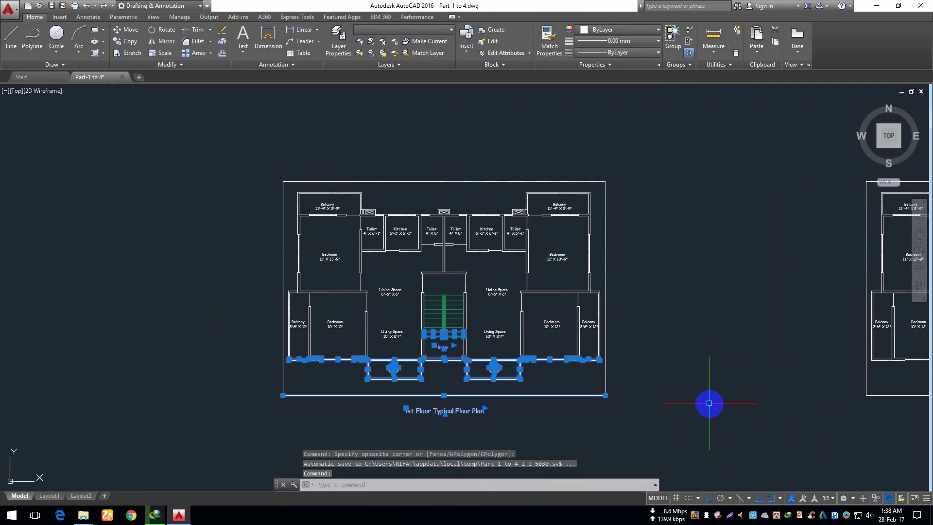
pyautogui.press('Escape')
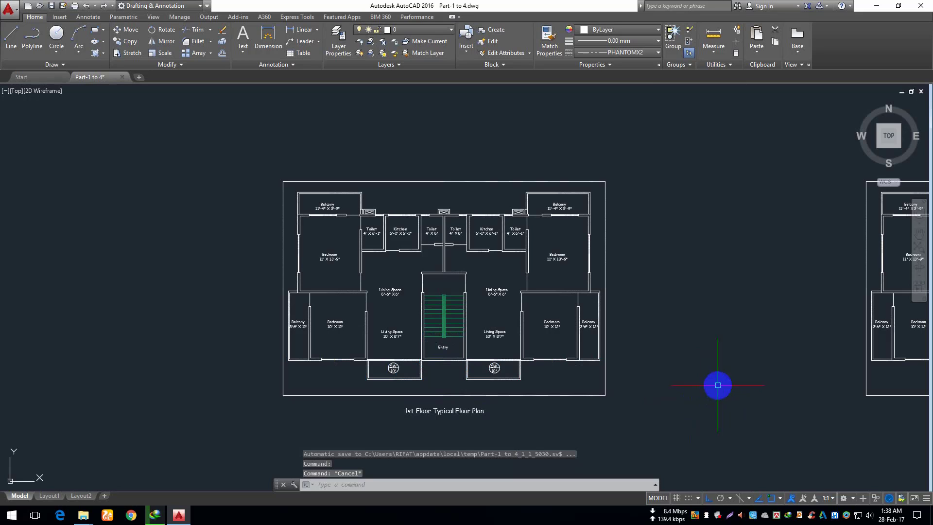
# Step: Delete the outer border lines and the title text of the copied floor plan
pyautogui.moveTo(573, 386); pyautogui.dragTo(439, 195, button='middle')
pyautogui.click(611, 205)
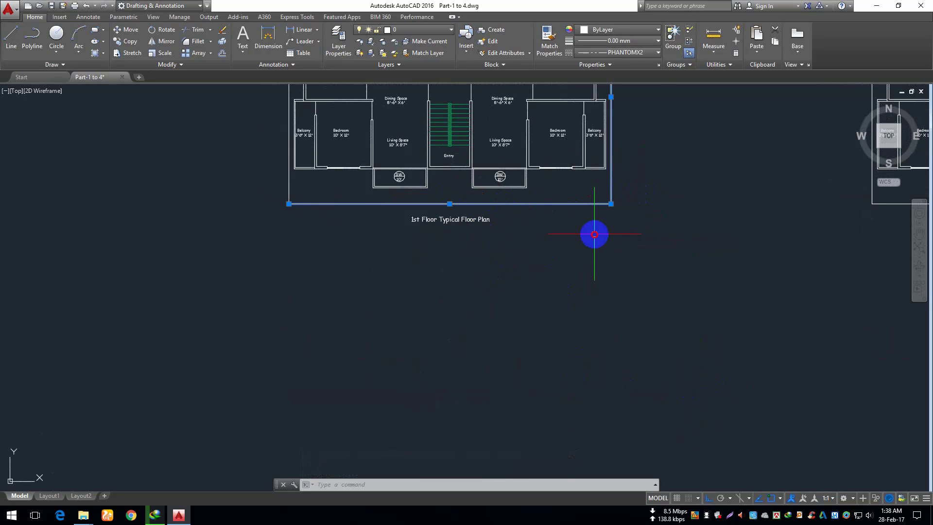
pyautogui.click(613, 227)
pyautogui.click(188, 288)
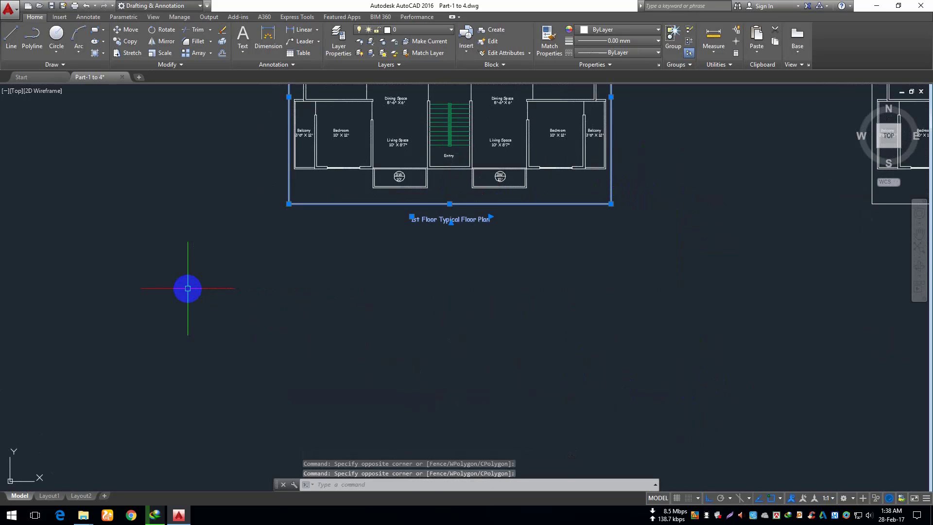
pyautogui.press('Delete')
# Step: Draw a vertical projection line straight down from the outer corner of the left front balcony in the copied plan
pyautogui.scroll(4, 396, 194)
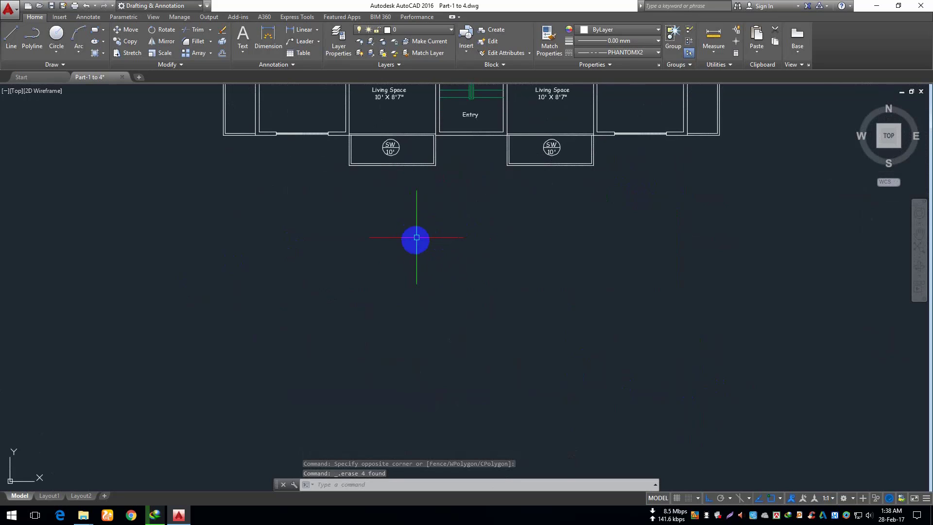
pyautogui.moveTo(417, 237)
pyautogui.mouseDown(button='middle')
pyautogui.moveTo(415, 251)
pyautogui.moveTo(418, 223)
pyautogui.mouseUp(button='middle')
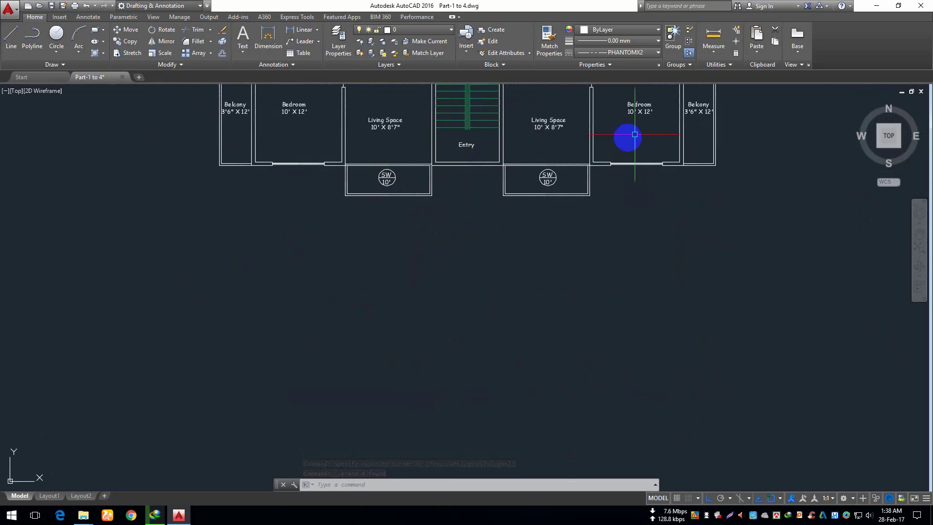
pyautogui.click(483, 30)
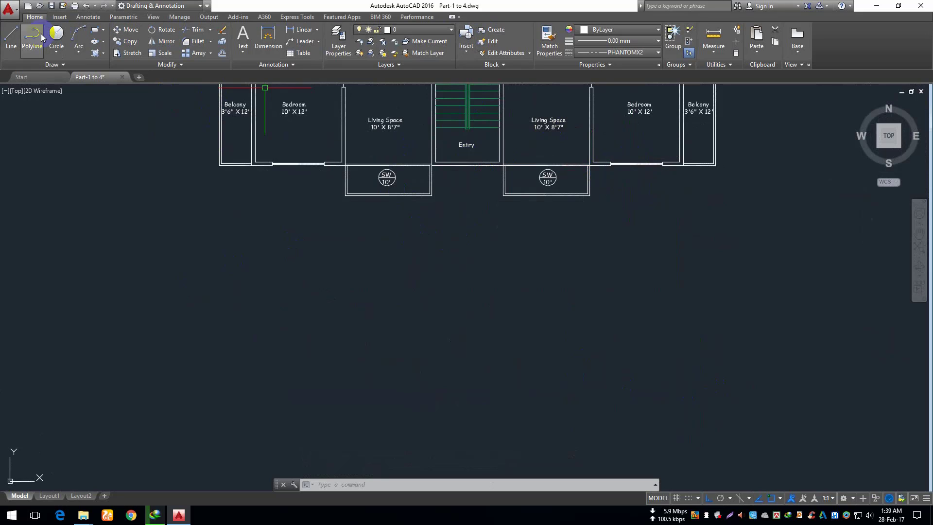
pyautogui.click(10, 35)
pyautogui.click(218, 165)
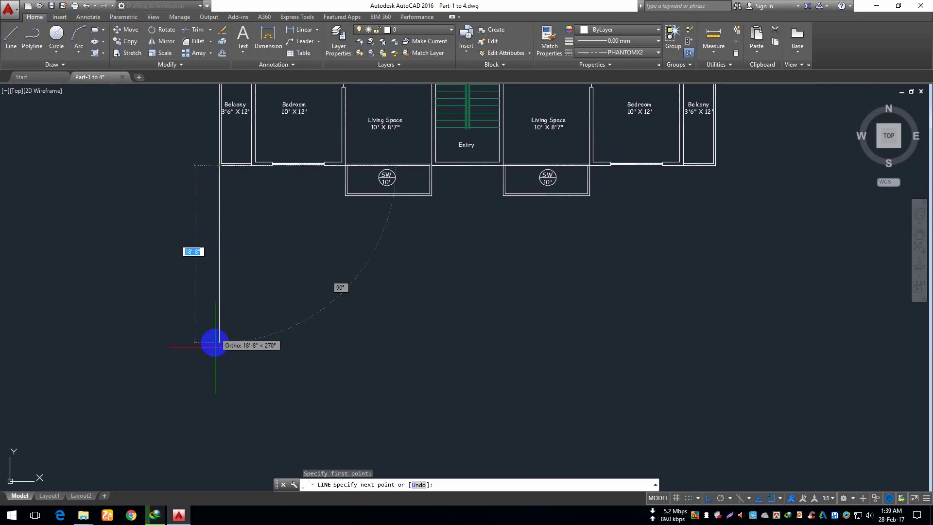
pyautogui.click(213, 437)
pyautogui.press('Escape')
# Step: Copy the projection line to the left balcony-bedroom wall junction, both bedroom window edges and the outer edge of the left SW 10' projection
pyautogui.click(111, 329)
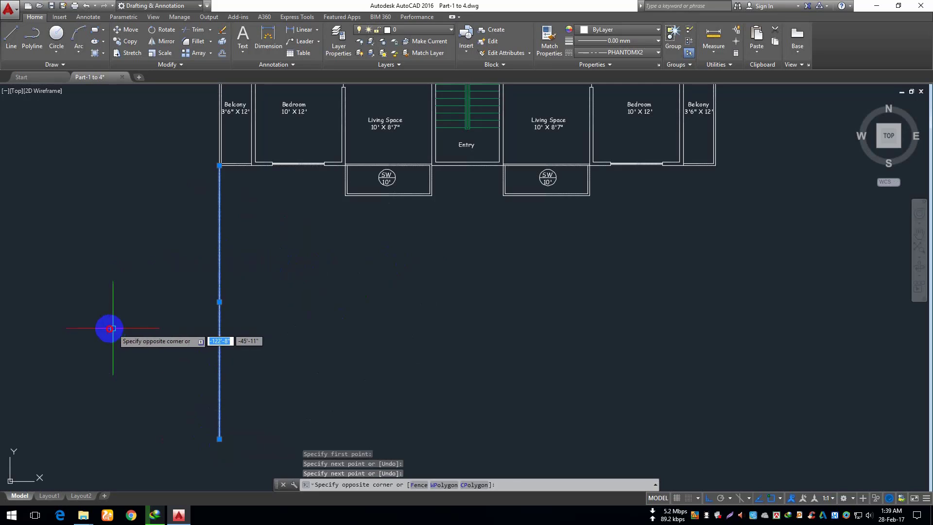
pyautogui.click(102, 328)
pyautogui.click(126, 46)
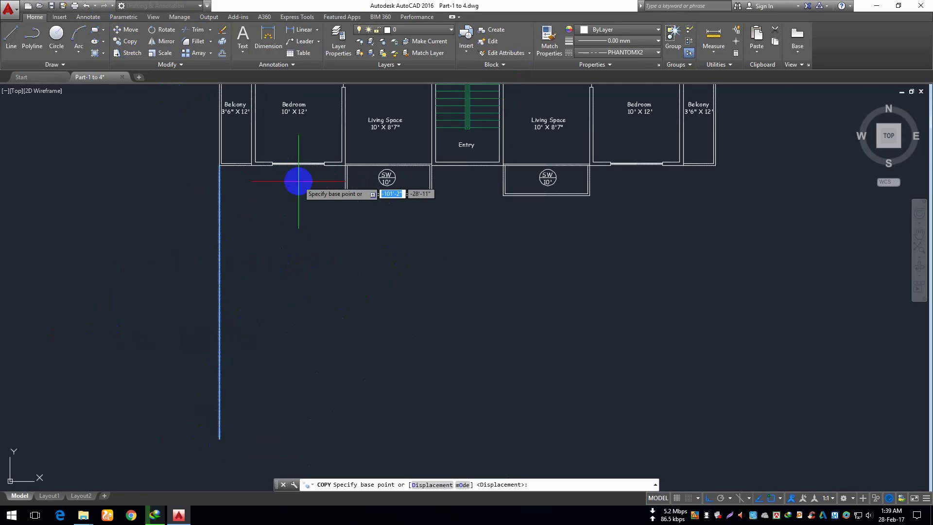
pyautogui.scroll(3, 316, 177)
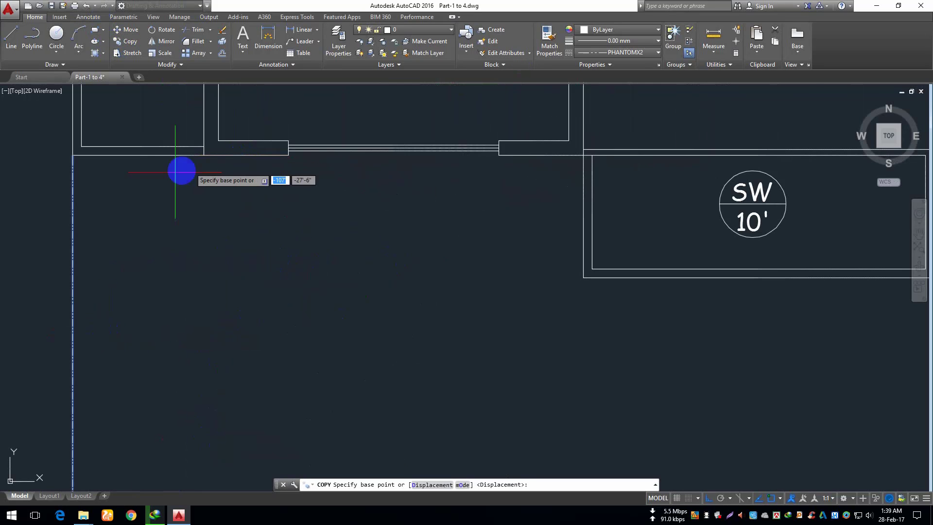
pyautogui.click(73, 155)
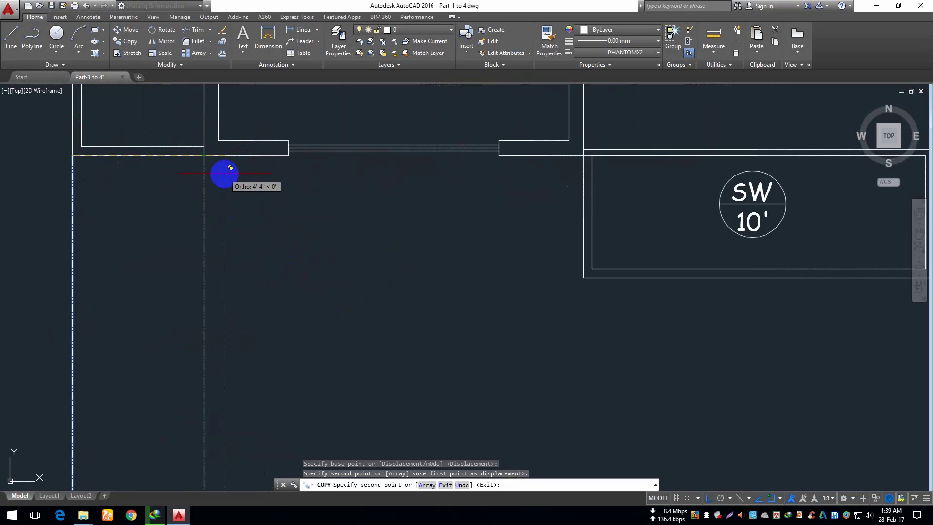
pyautogui.click(288, 155)
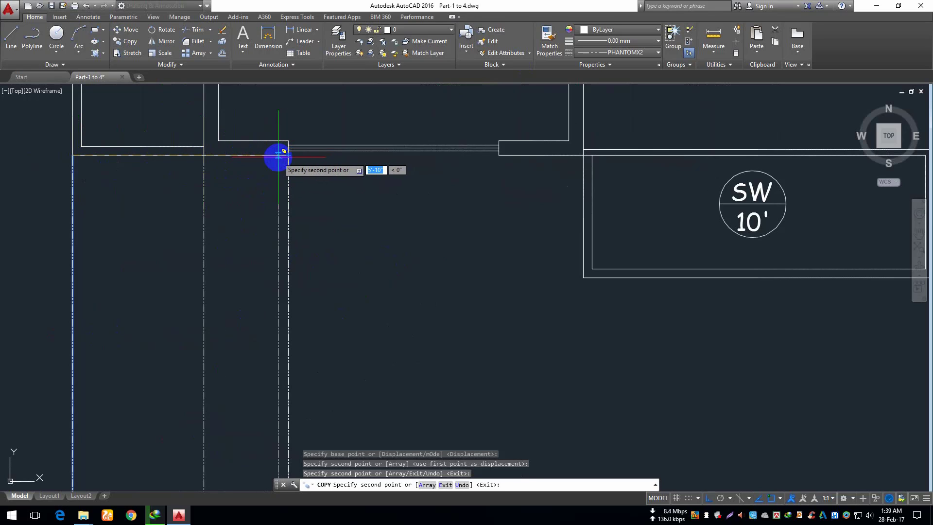
pyautogui.click(499, 155)
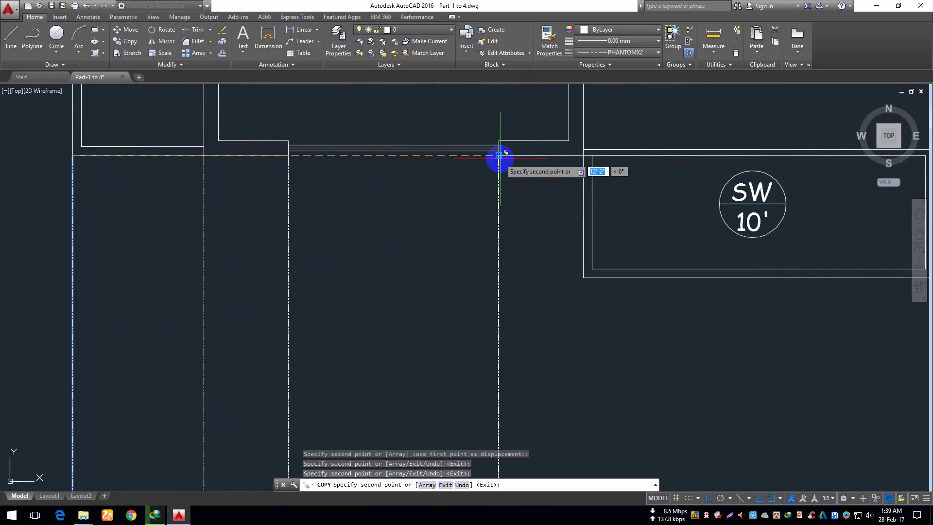
pyautogui.click(583, 155)
# Step: Continue copying the projection line to the remaining front facade corners and window edges, through the right balcony's outer corner
pyautogui.moveTo(631, 323); pyautogui.dragTo(465, 336, button='middle')
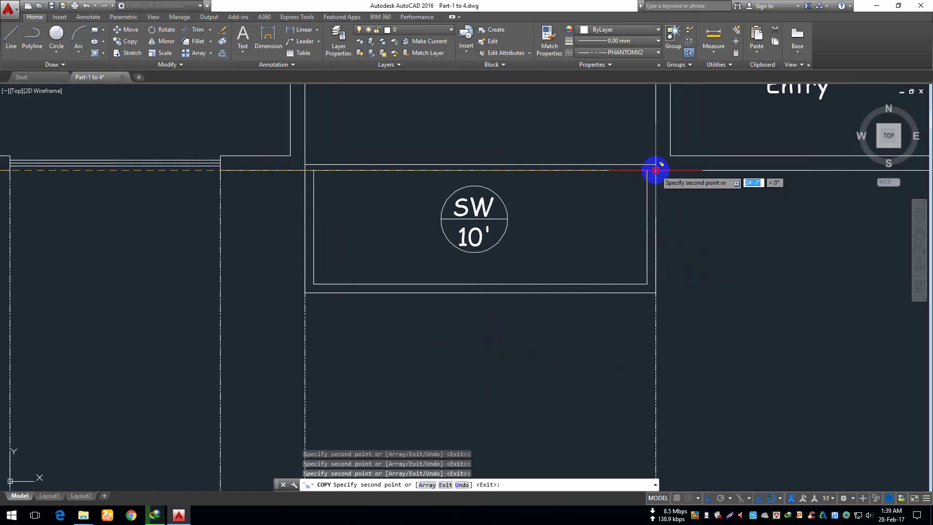
pyautogui.moveTo(656, 171)
pyautogui.mouseDown(button='middle')
pyautogui.moveTo(762, 348)
pyautogui.moveTo(500, 323)
pyautogui.mouseUp(button='middle')
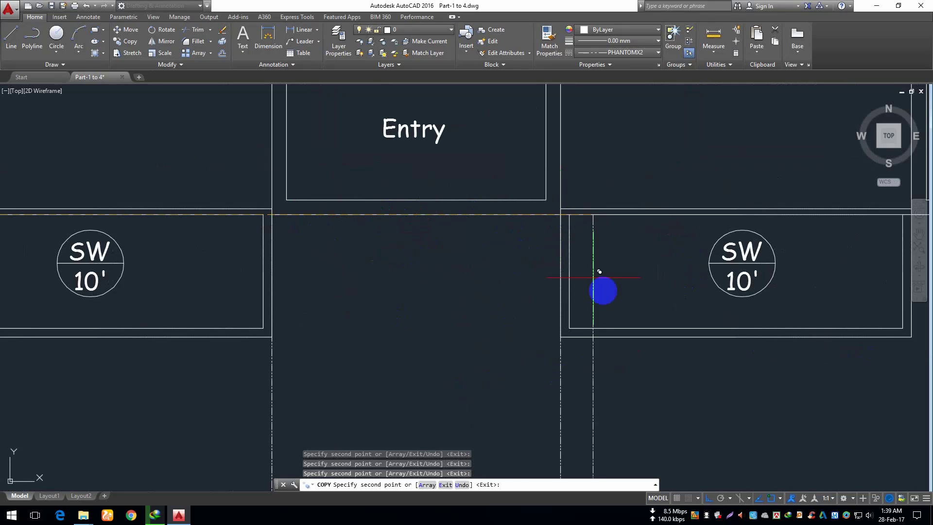
pyautogui.moveTo(602, 290); pyautogui.dragTo(367, 323, button='middle')
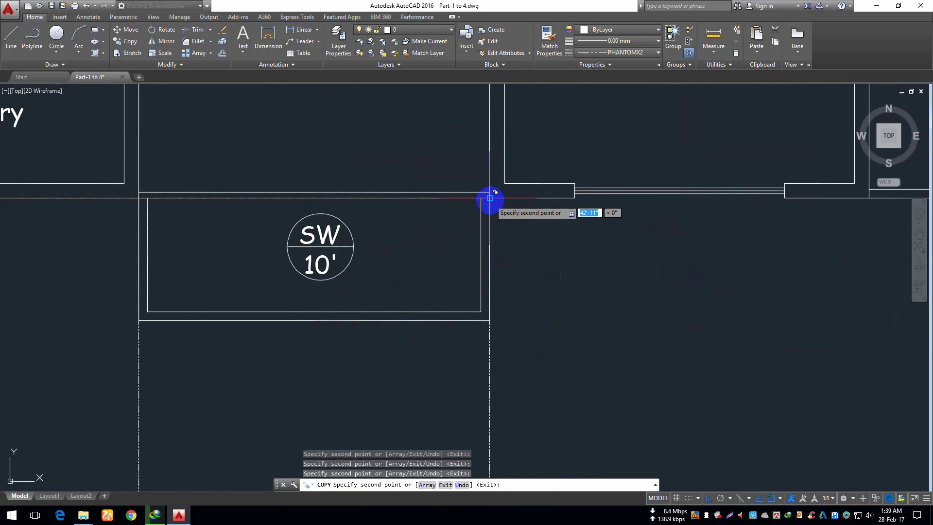
pyautogui.moveTo(758, 271); pyautogui.dragTo(545, 310, button='middle')
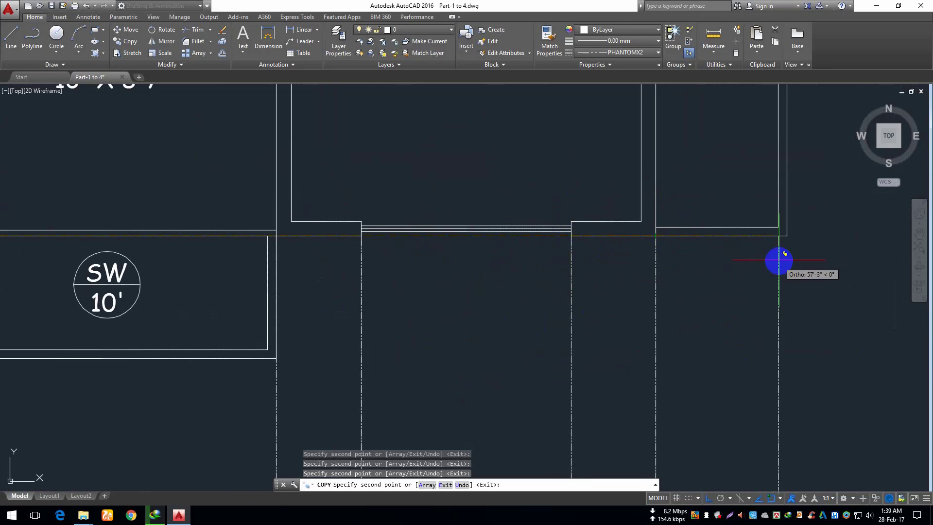
pyautogui.press('Return')
# Step: Delete the five rightmost projection lines below the right bedroom and balcony
pyautogui.scroll(-3, 758, 307)
pyautogui.moveTo(710, 359); pyautogui.dragTo(620, 234, button='middle')
pyautogui.click(716, 217)
pyautogui.click(527, 426)
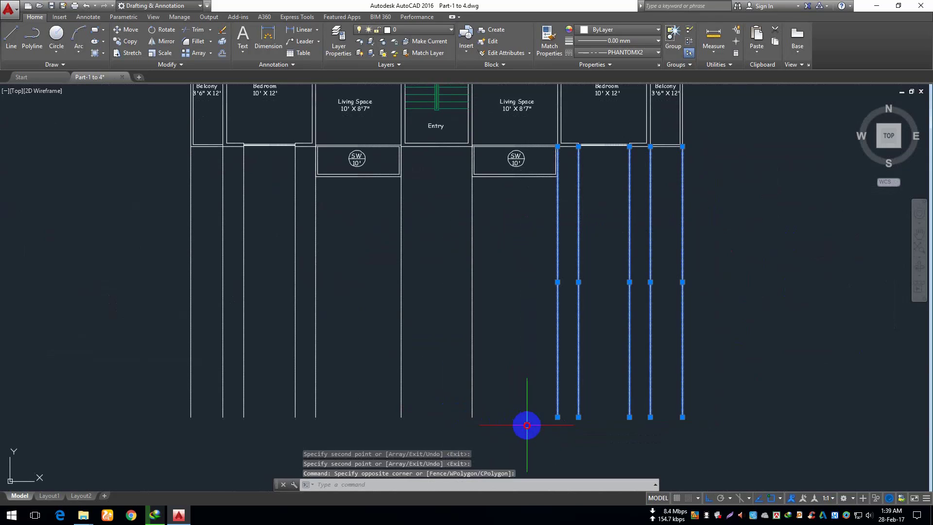
pyautogui.press('Delete')
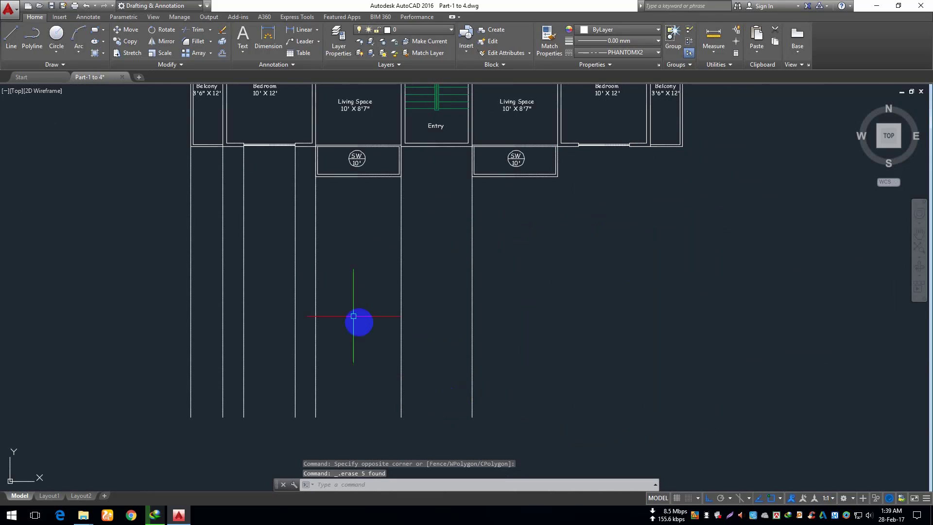
# Step: Draw a horizontal line crossing all the vertical projection lines near their lower ends
pyautogui.click(8, 48)
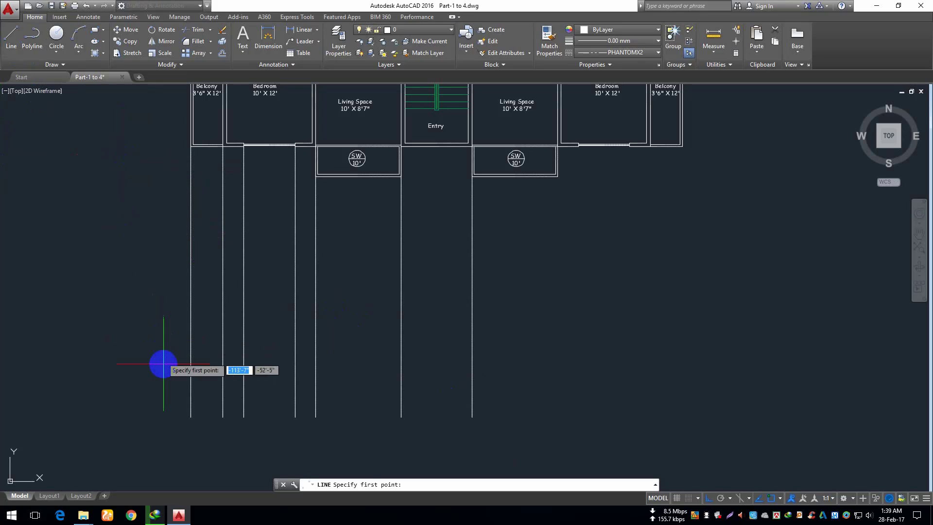
pyautogui.click(141, 373)
pyautogui.click(590, 354)
pyautogui.press('Return')
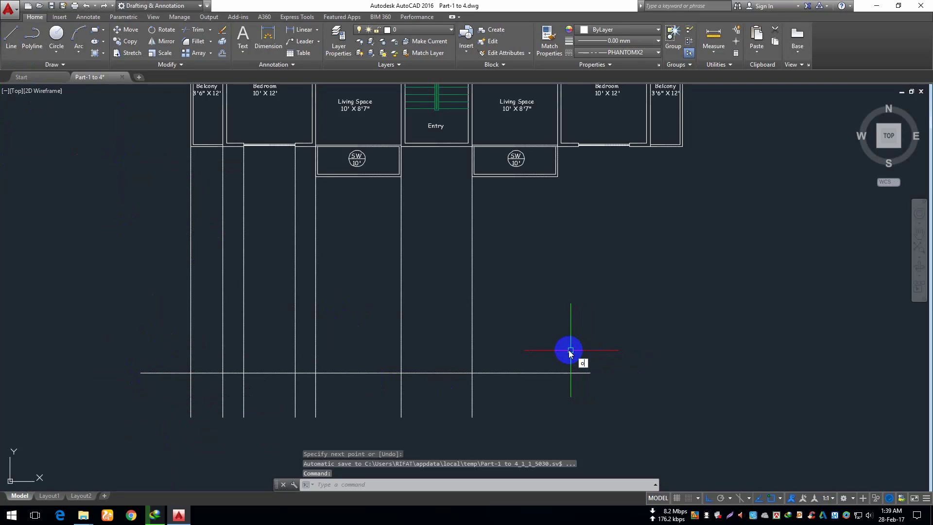
# Step: Offset the horizontal line upward by 120
pyautogui.write('o')
pyautogui.press('Return')
pyautogui.write('120')
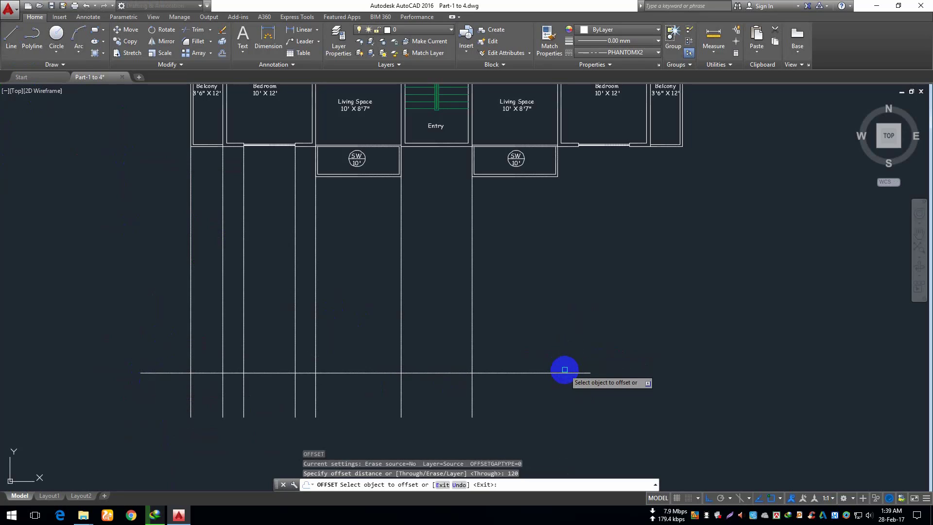
pyautogui.press('Return')
pyautogui.click(575, 374)
pyautogui.click(626, 262)
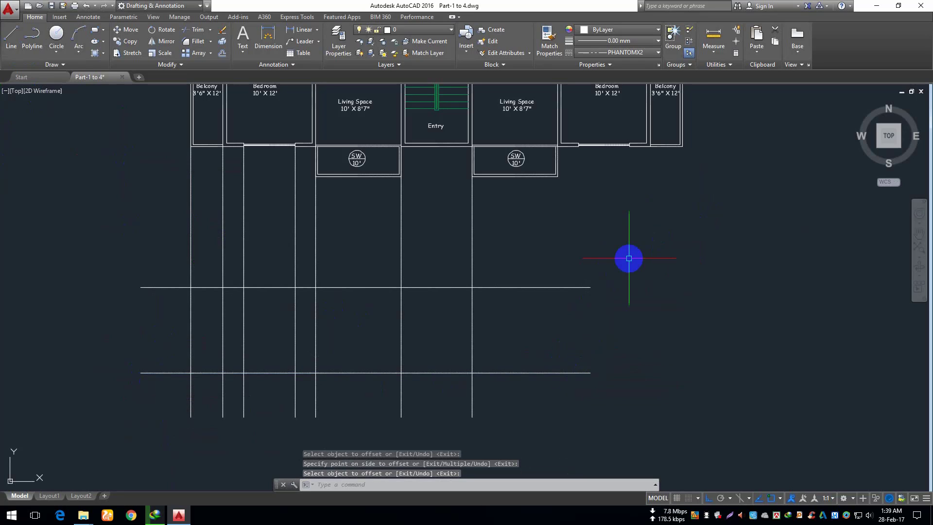
# Step: Trim off the parts of the vertical projection lines that extend above the upper horizontal line
pyautogui.scroll(3, 319, 272)
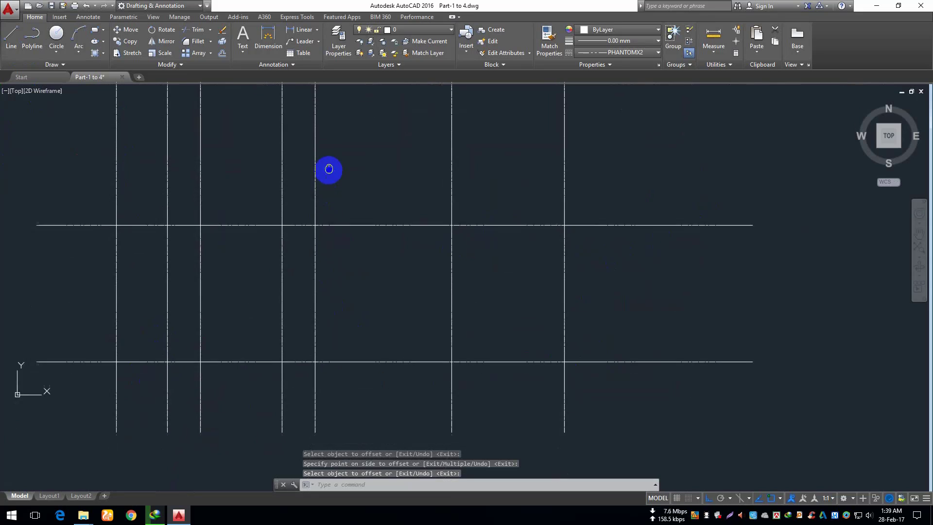
pyautogui.moveTo(327, 169); pyautogui.dragTo(332, 157, button='middle')
pyautogui.press('Return')
pyautogui.press('Return')
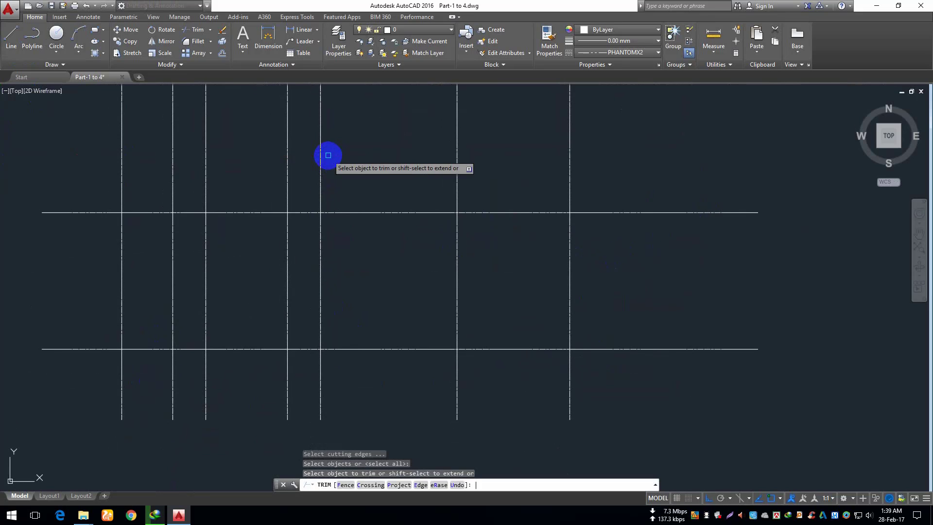
pyautogui.click(632, 134)
pyautogui.click(74, 185)
pyautogui.click(136, 179)
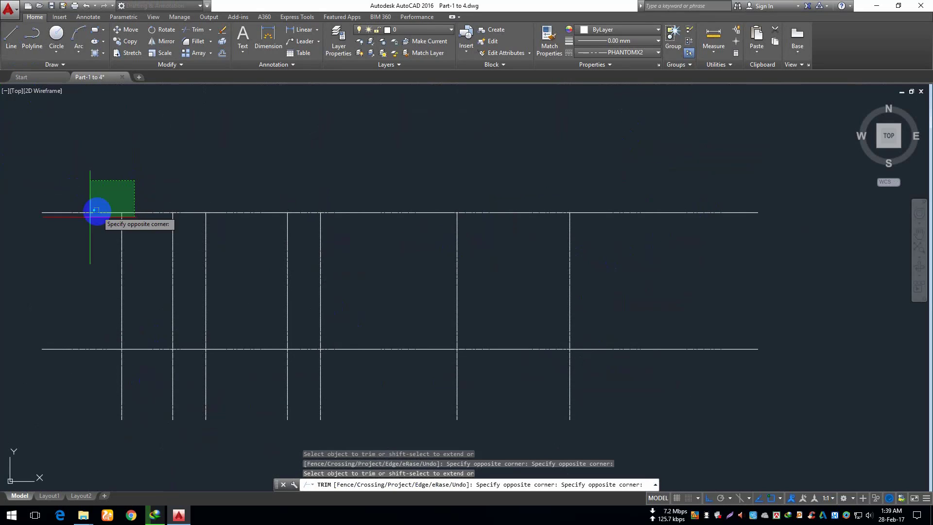
pyautogui.click(100, 142)
pyautogui.click(108, 151)
pyautogui.click(48, 385)
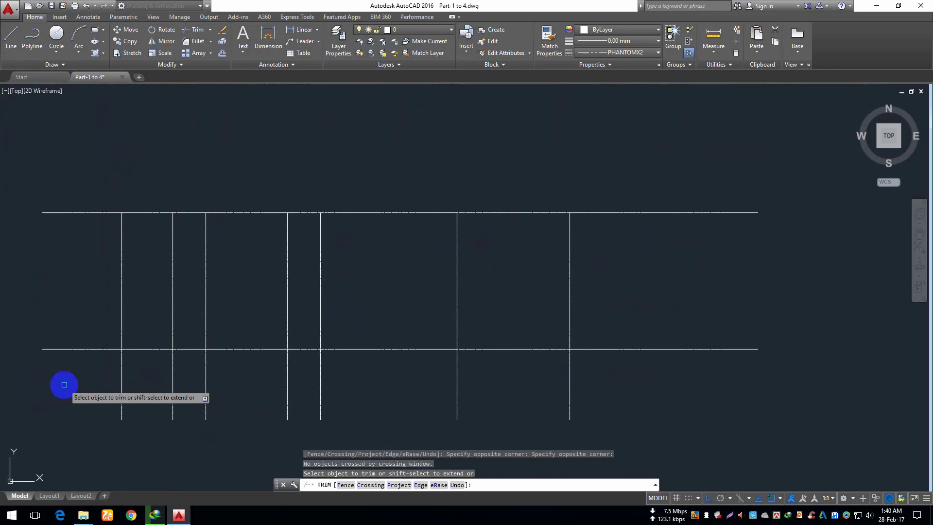
# Step: Trim the vertical lines below the lower horizontal line and both horizontal lines beyond the outermost verticals
pyautogui.click(54, 378)
pyautogui.click(675, 382)
pyautogui.click(760, 144)
pyautogui.click(641, 311)
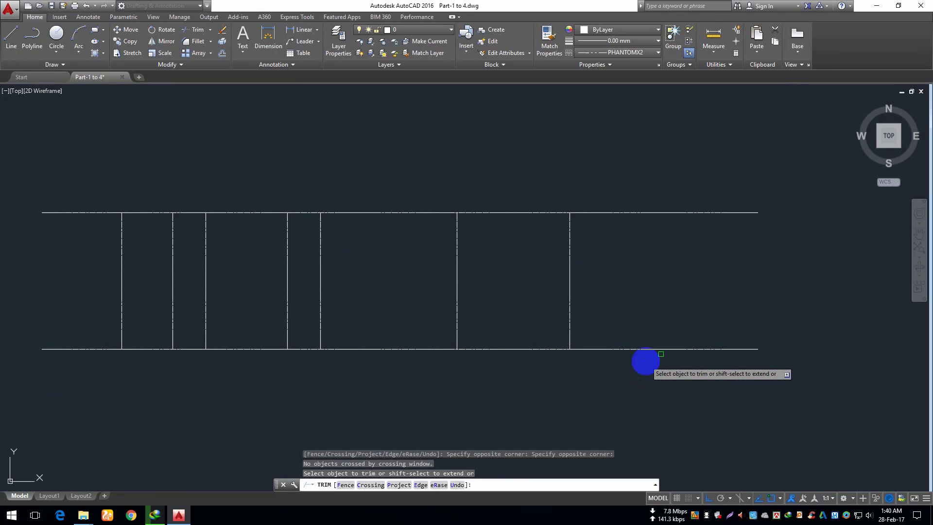
pyautogui.click(725, 411)
pyautogui.click(673, 305)
pyautogui.click(104, 171)
pyautogui.click(21, 375)
pyautogui.press('Return')
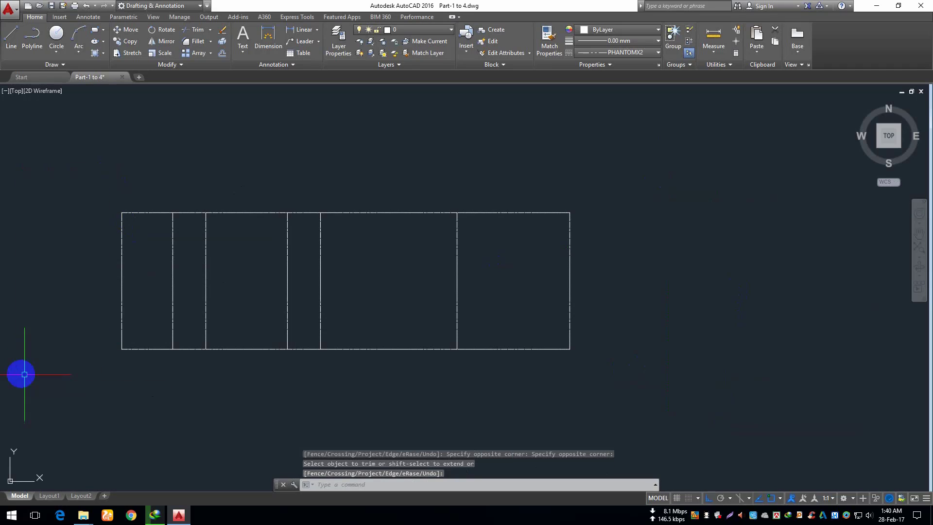
# Step: Change the linetype of all the elevation lines to Continuous and save the drawing
pyautogui.moveTo(156, 277)
pyautogui.mouseDown(button='middle')
pyautogui.moveTo(173, 319)
pyautogui.moveTo(214, 346)
pyautogui.moveTo(275, 279)
pyautogui.mouseUp(button='middle')
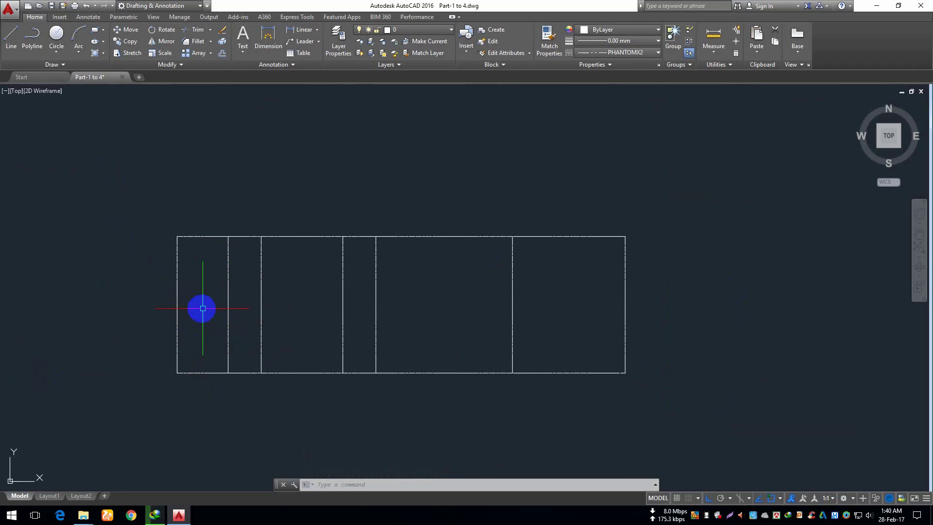
pyautogui.scroll(2, 179, 300)
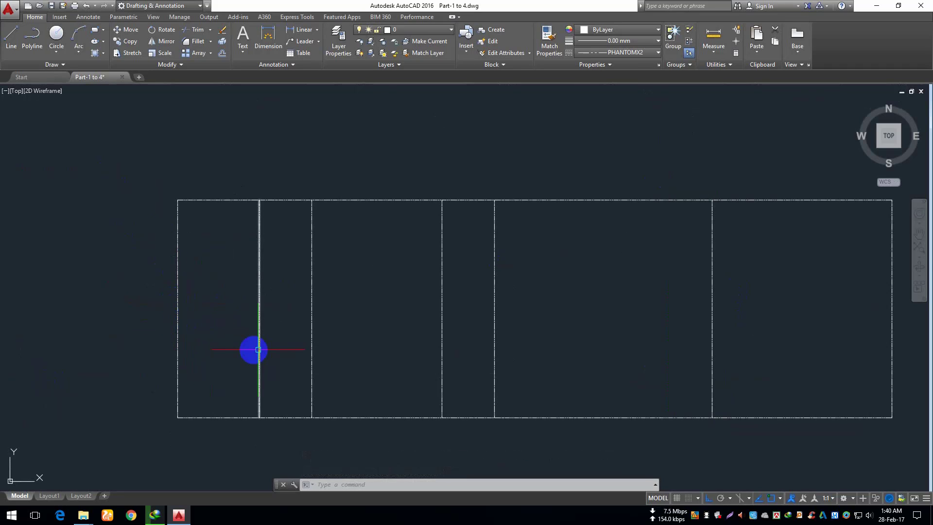
pyautogui.moveTo(252, 350)
pyautogui.mouseDown(button='middle')
pyautogui.moveTo(148, 329)
pyautogui.moveTo(168, 348)
pyautogui.mouseUp(button='middle')
pyautogui.scroll(2, 109, 369)
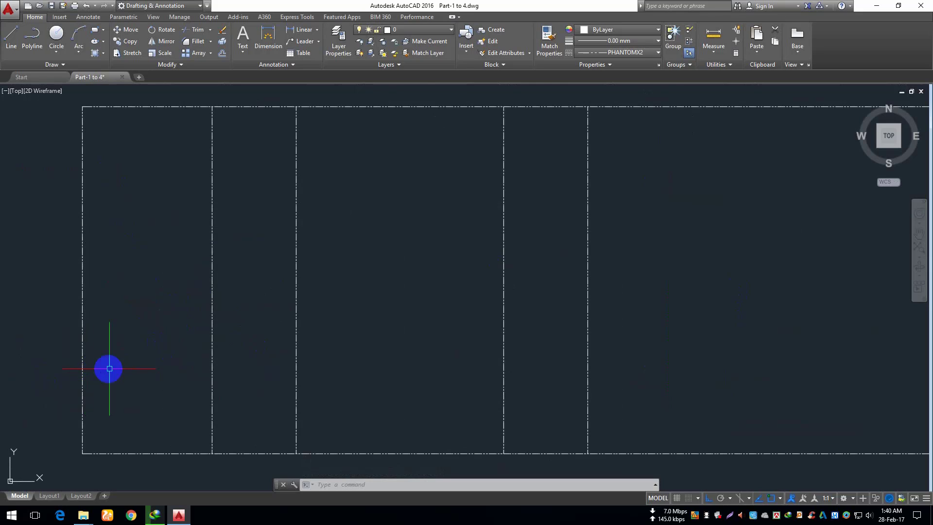
pyautogui.scroll(-4, 148, 359)
pyautogui.click(613, 207)
pyautogui.click(36, 452)
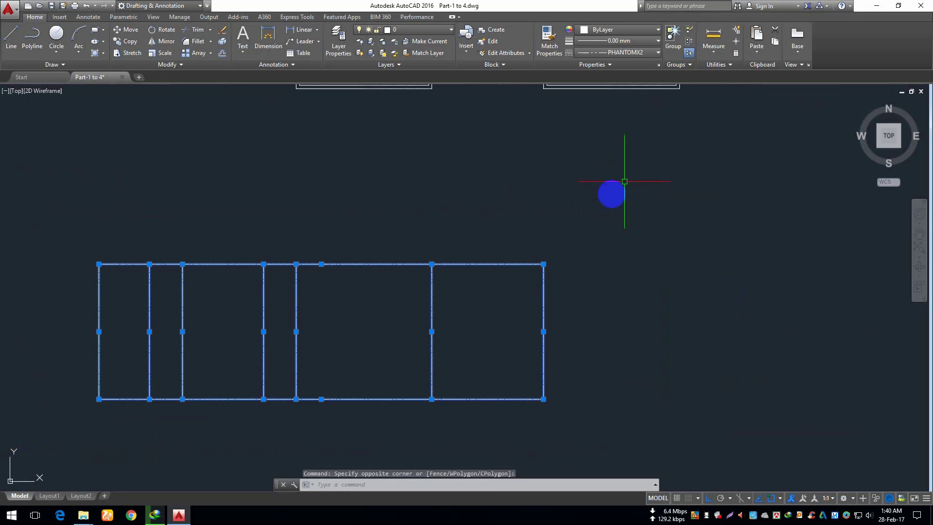
pyautogui.click(620, 54)
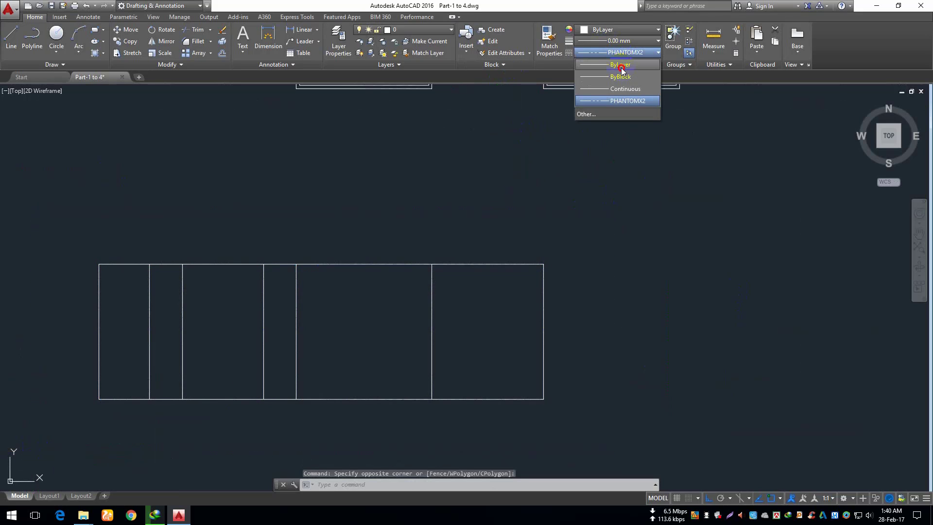
pyautogui.click(625, 88)
pyautogui.press('Escape')
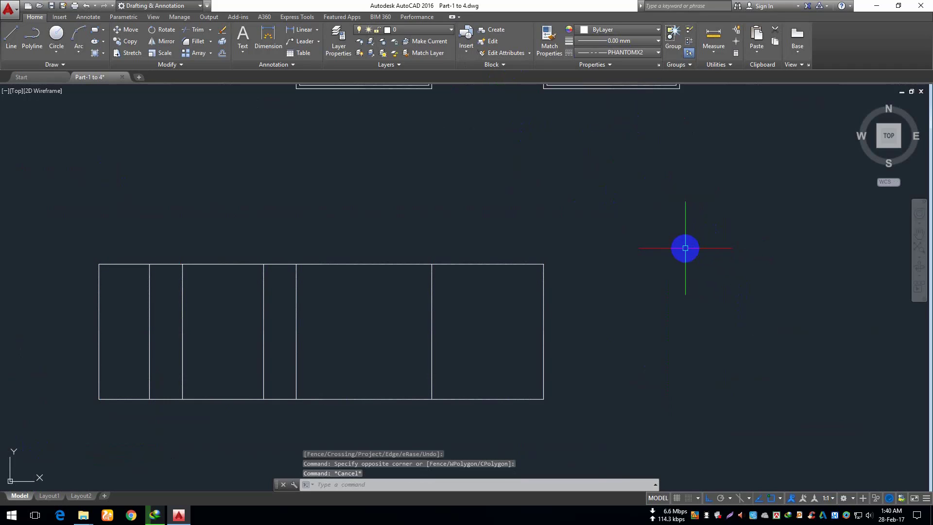
pyautogui.hotkey('ctrl', 's')
# Step: Offset the elevation's top horizontal line downward by 36
pyautogui.scroll(-4, 615, 252)
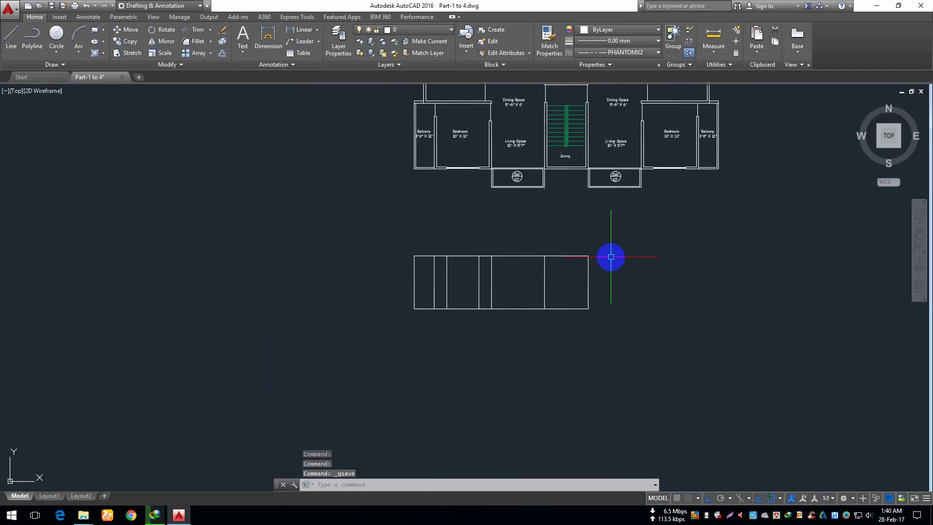
pyautogui.scroll(3, 515, 201)
pyautogui.moveTo(577, 204); pyautogui.dragTo(489, 217, button='middle')
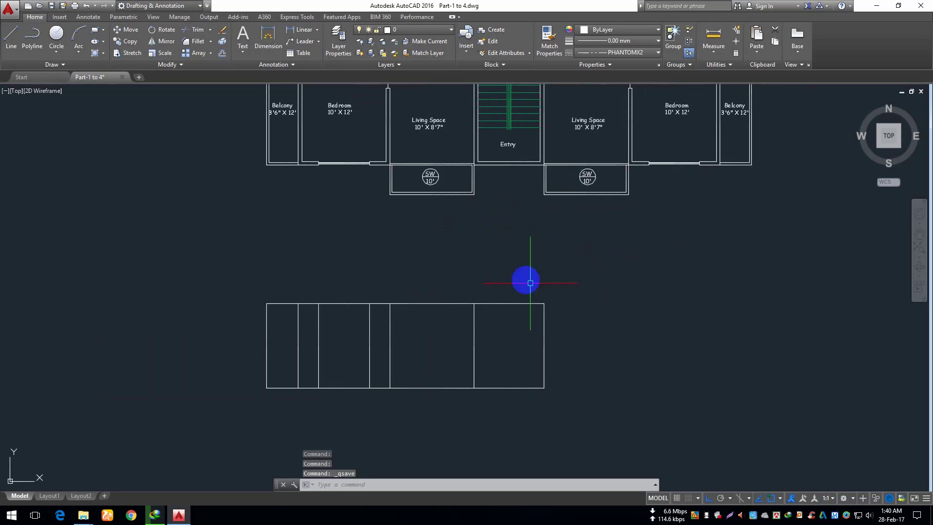
pyautogui.scroll(4, 521, 359)
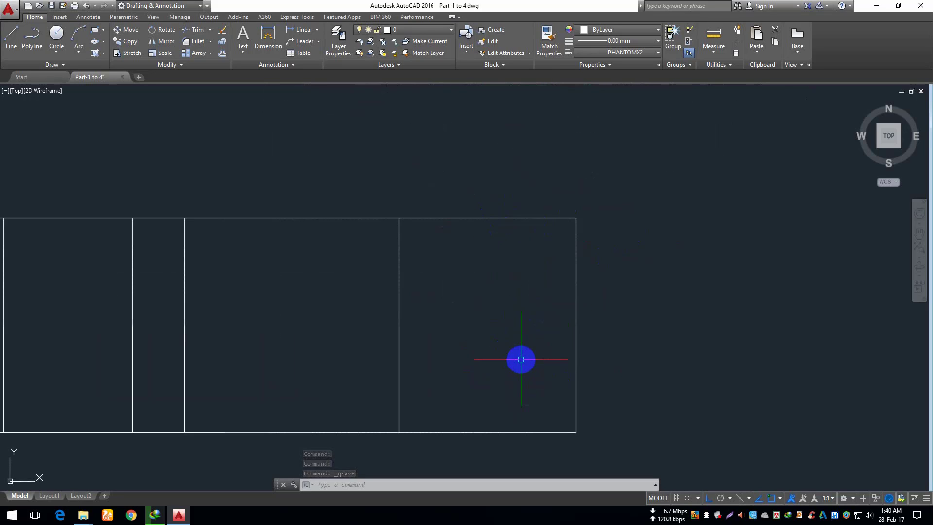
pyautogui.scroll(2, 501, 368)
pyautogui.moveTo(488, 377); pyautogui.dragTo(497, 363, button='middle')
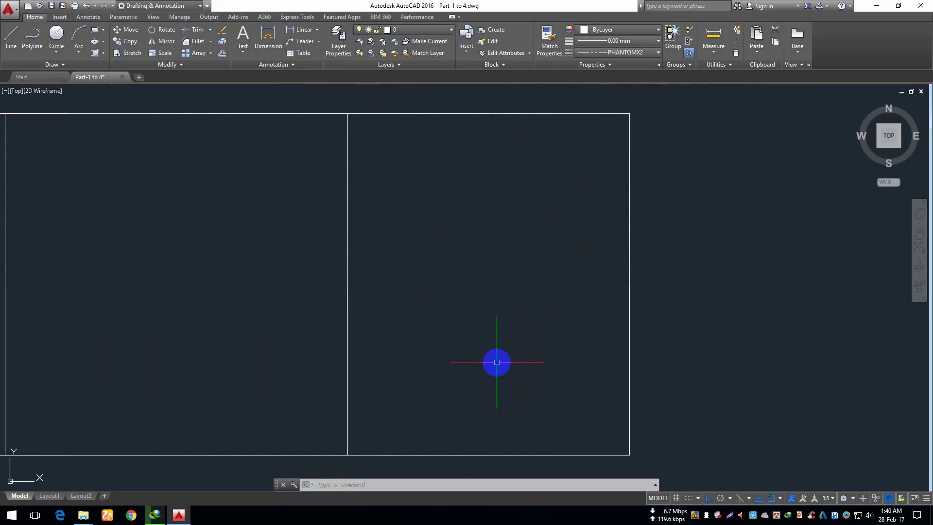
pyautogui.press('Return')
pyautogui.write('36')
pyautogui.press('Return')
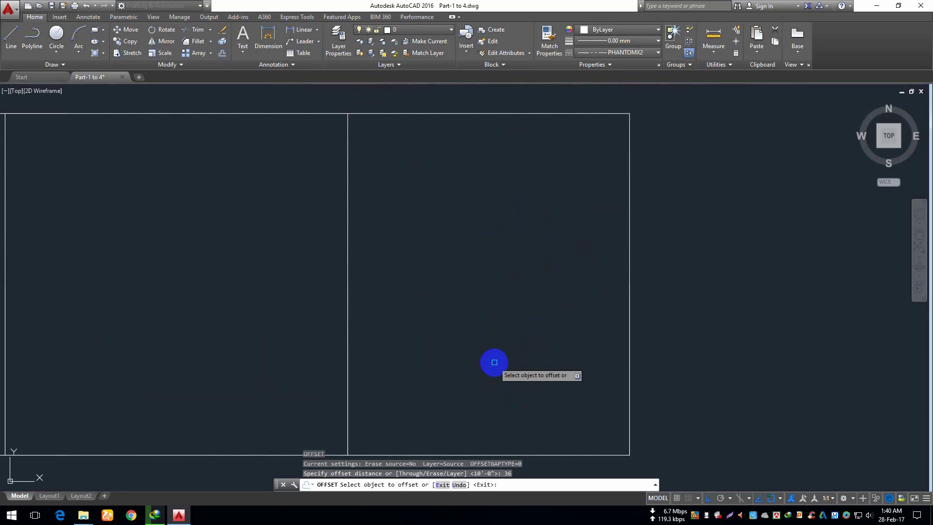
pyautogui.click(459, 114)
pyautogui.click(451, 292)
pyautogui.press('Return')
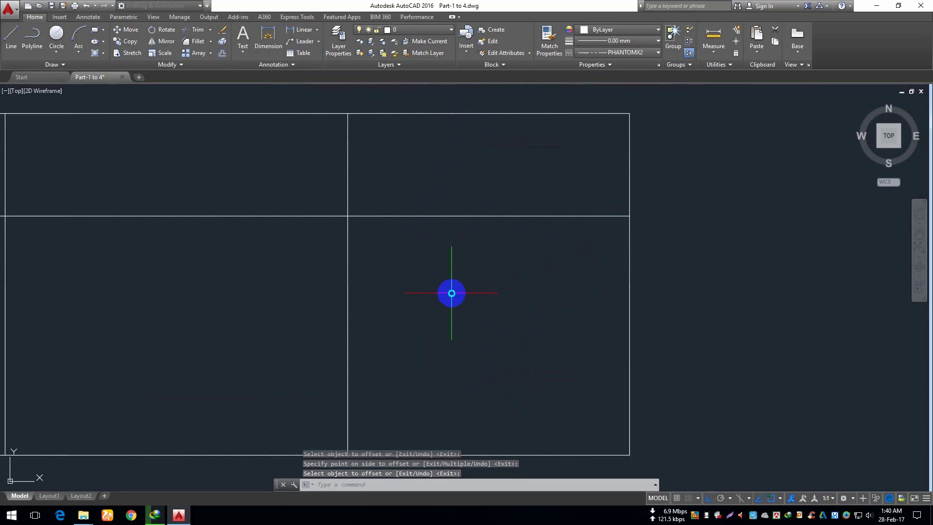
pyautogui.press('Return')
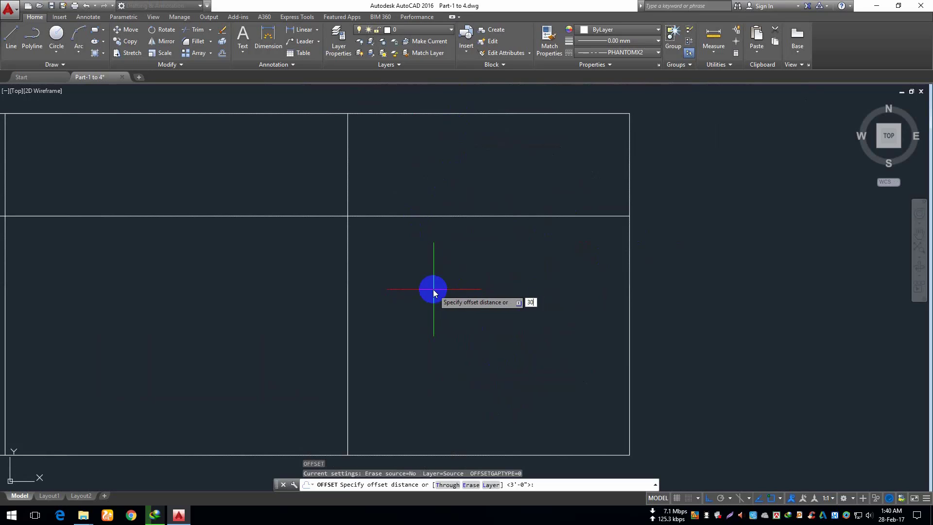
pyautogui.press('Escape')
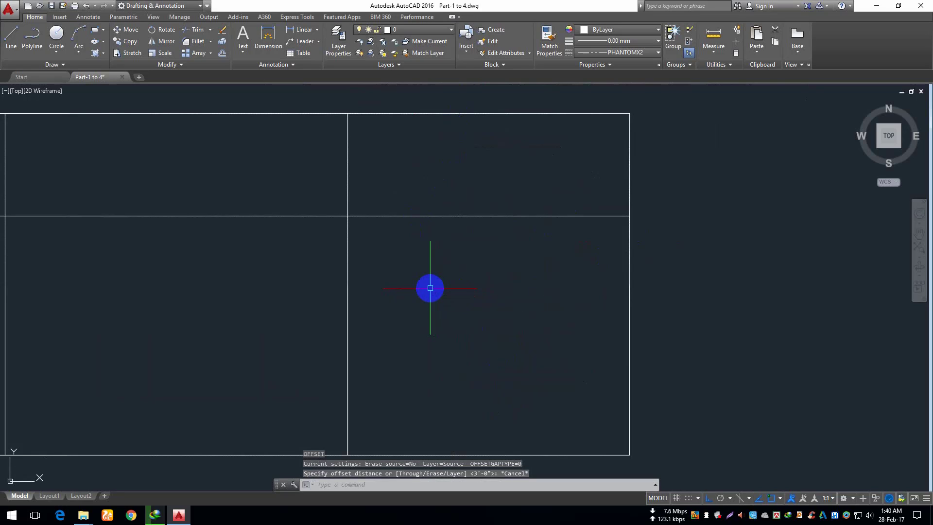
# Step: Trim the new horizontal line out of the wide bay next to the rightmost bay
pyautogui.moveTo(459, 329); pyautogui.dragTo(526, 304, button='middle')
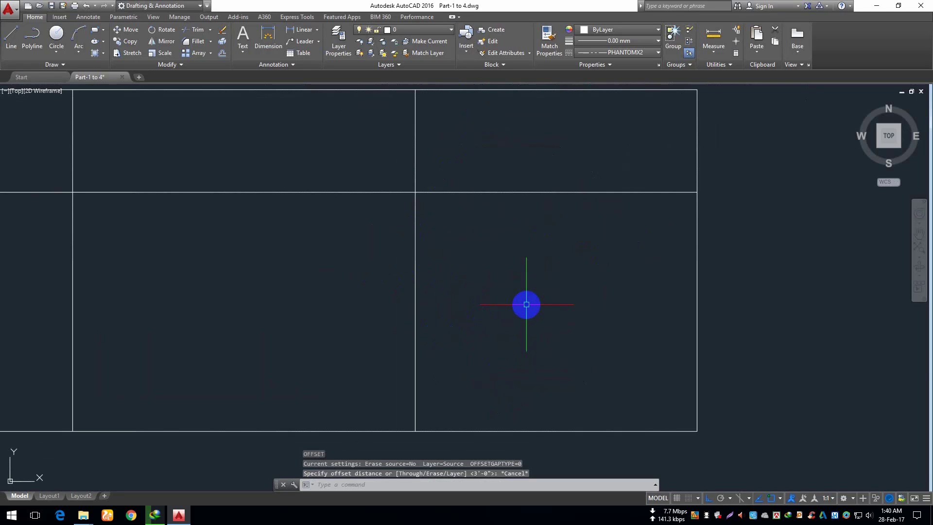
pyautogui.moveTo(523, 336); pyautogui.dragTo(453, 341, button='middle')
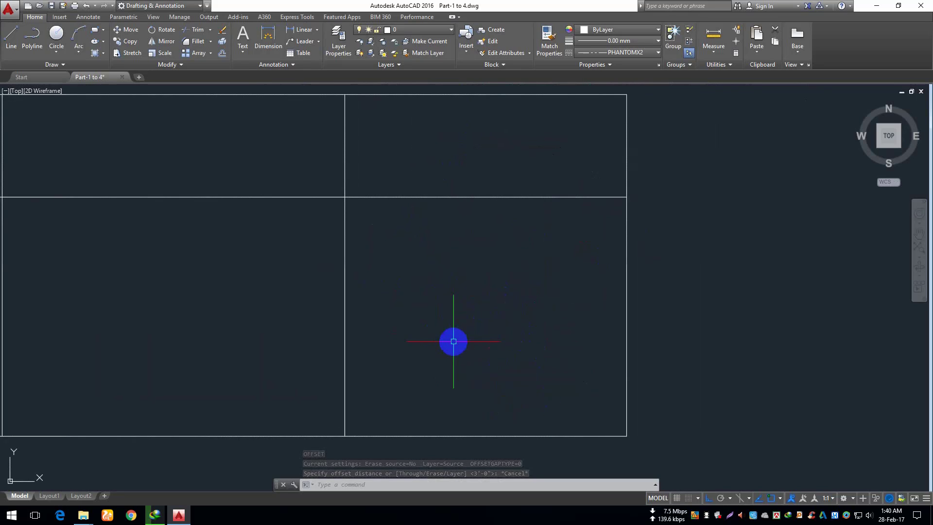
pyautogui.write('tr')
pyautogui.press('Return')
pyautogui.press('Return')
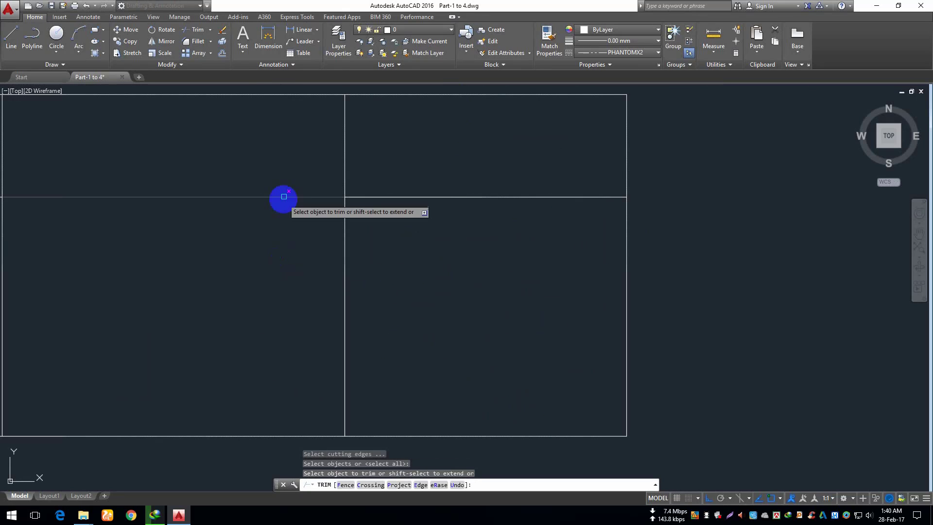
pyautogui.click(313, 162)
pyautogui.click(164, 312)
pyautogui.press('Return')
pyautogui.scroll(-5, 230, 314)
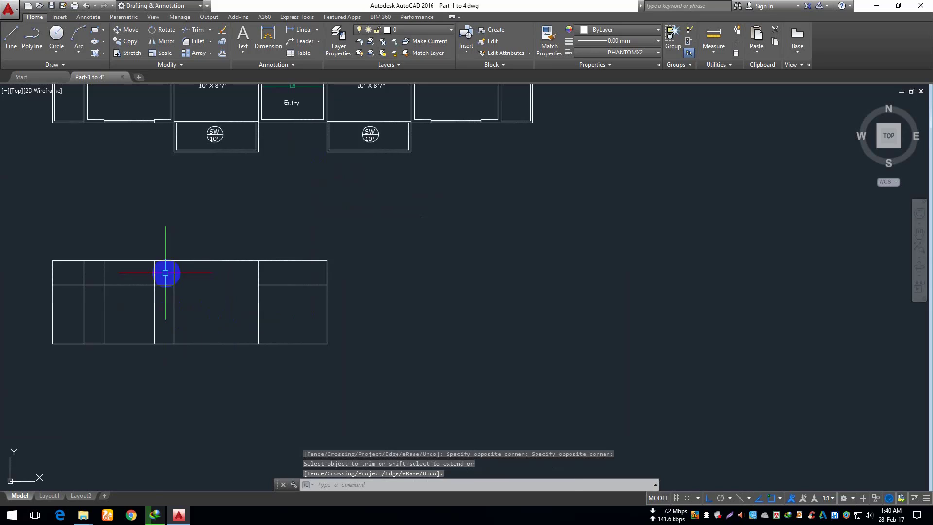
pyautogui.scroll(6, 160, 275)
pyautogui.press('Return')
pyautogui.click(97, 311)
pyautogui.press('Return')
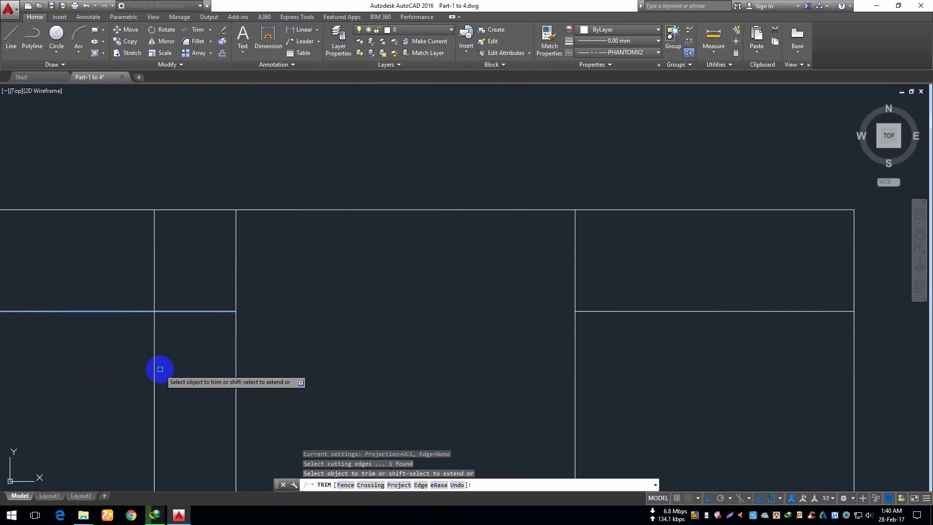
pyautogui.press('Escape')
# Step: Delete the leftover piece of the offset horizontal line crossing the left bays
pyautogui.click(82, 248)
pyautogui.click(31, 369)
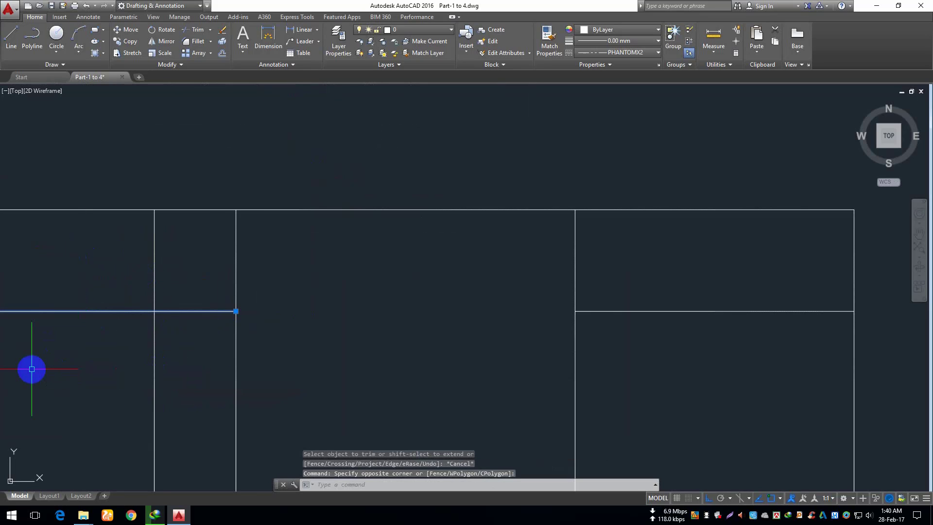
pyautogui.press('Delete')
# Step: Offset the inner horizontal line of the rightmost bay upward by 4
pyautogui.scroll(-4, 66, 294)
pyautogui.scroll(4, 306, 329)
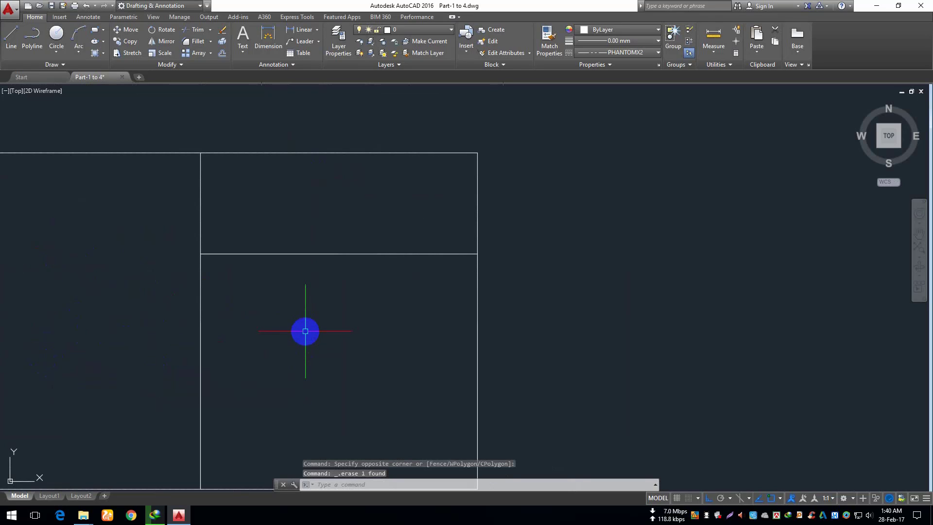
pyautogui.moveTo(301, 366)
pyautogui.mouseDown(button='middle')
pyautogui.moveTo(311, 299)
pyautogui.moveTo(322, 318)
pyautogui.mouseUp(button='middle')
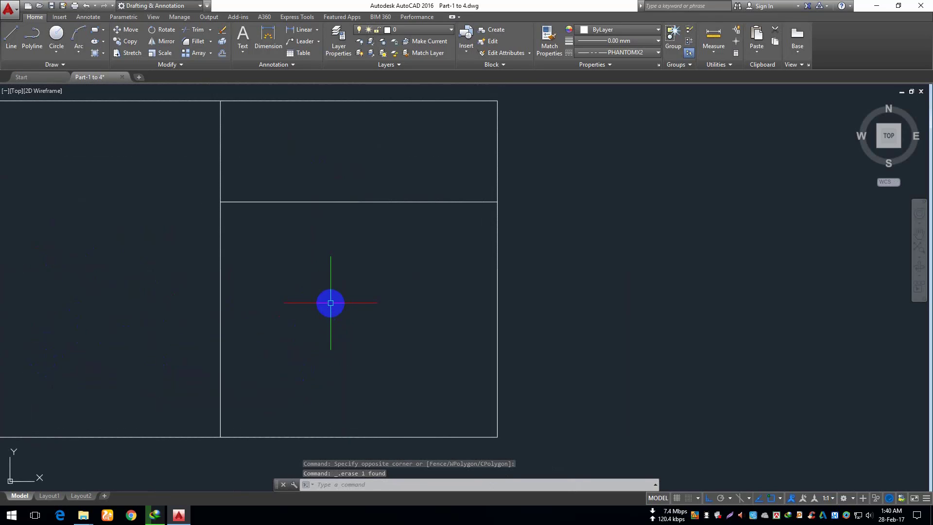
pyautogui.write('o')
pyautogui.press('Return')
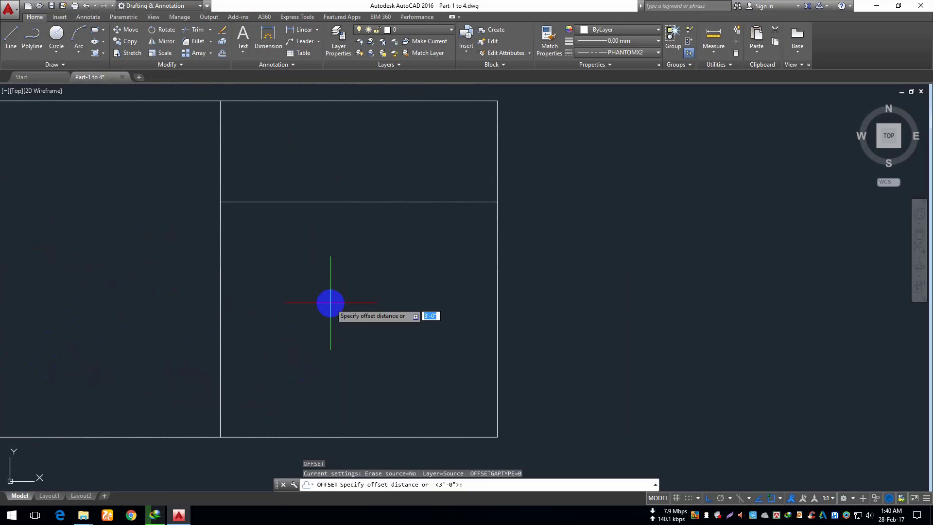
pyautogui.write('4')
pyautogui.press('Return')
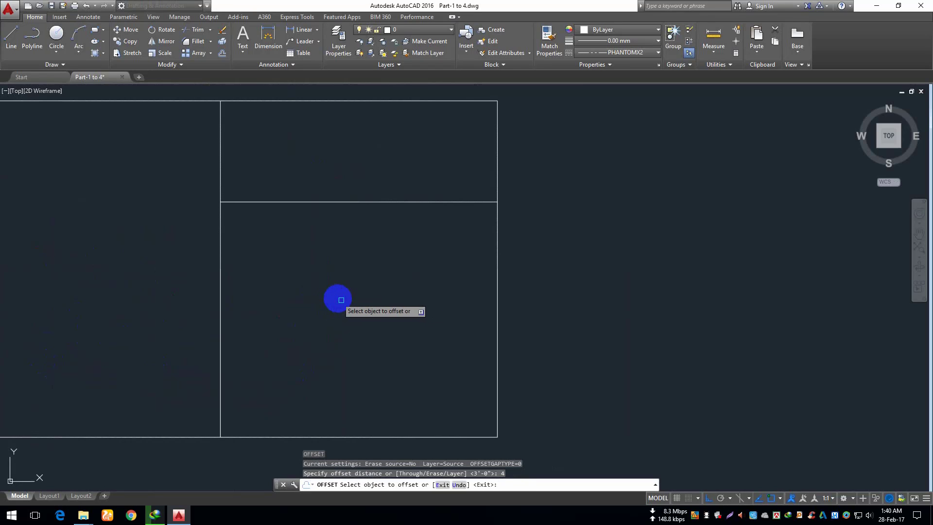
pyautogui.click(391, 202)
pyautogui.click(414, 165)
pyautogui.press('Return')
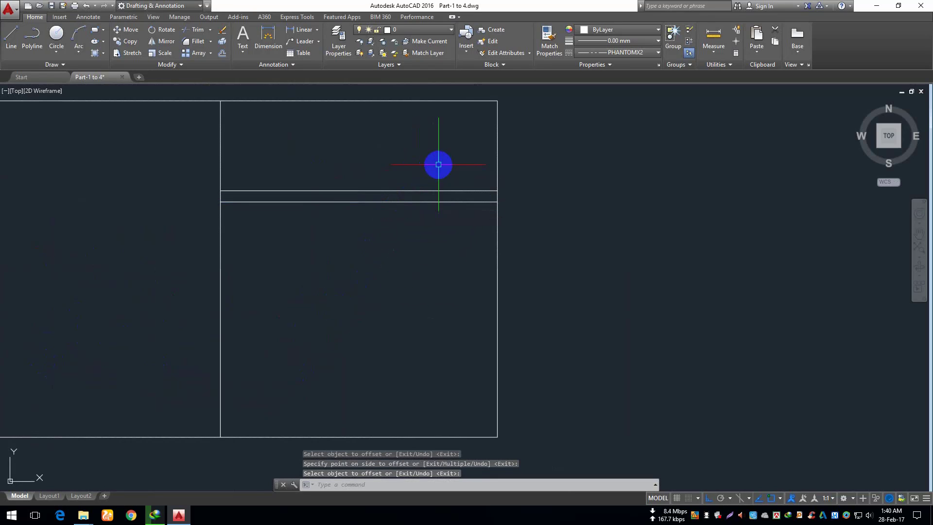
# Step: Delete the line just offset by 4 in the rightmost bay
pyautogui.click(438, 165)
pyautogui.click(410, 198)
pyautogui.press('Delete')
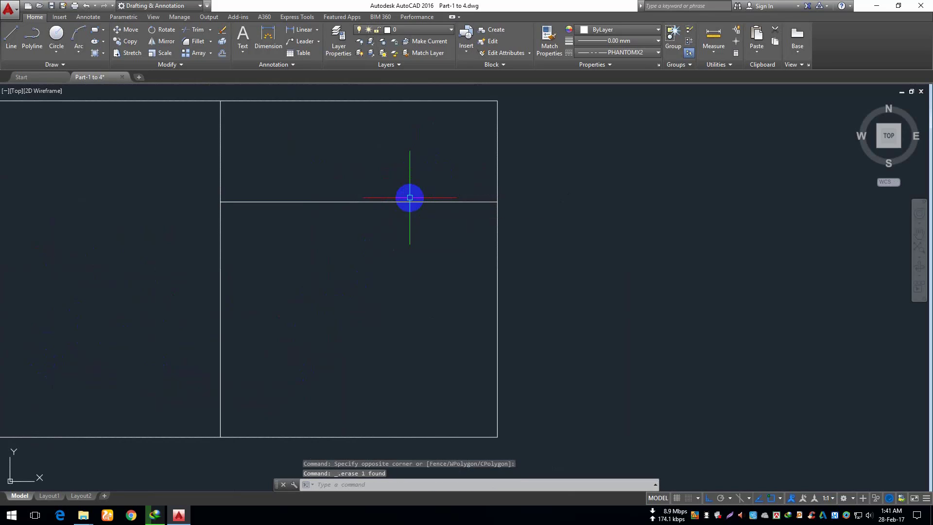
# Step: Offset the inner horizontal line of the rightmost bay upward by 6
pyautogui.write('o')
pyautogui.press('Return')
pyautogui.write('6')
pyautogui.press('Return')
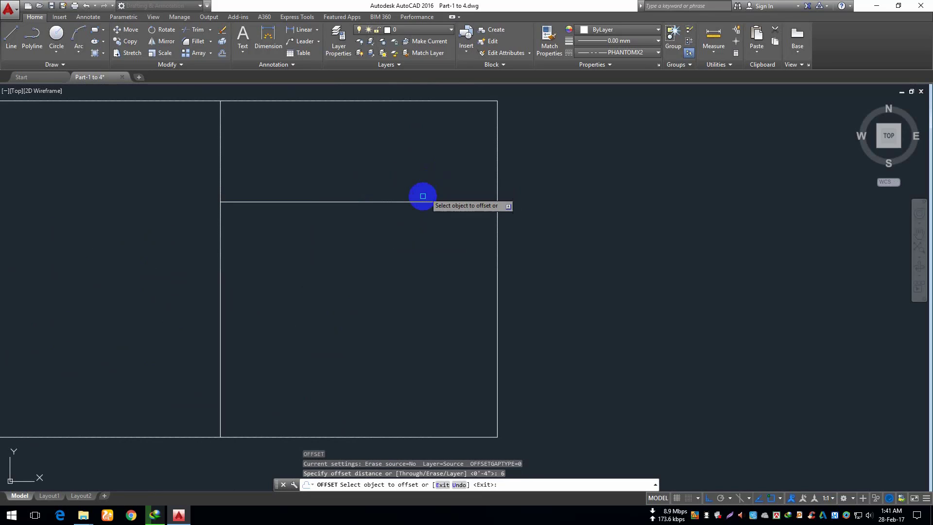
pyautogui.click(416, 202)
pyautogui.click(438, 140)
pyautogui.press('Return')
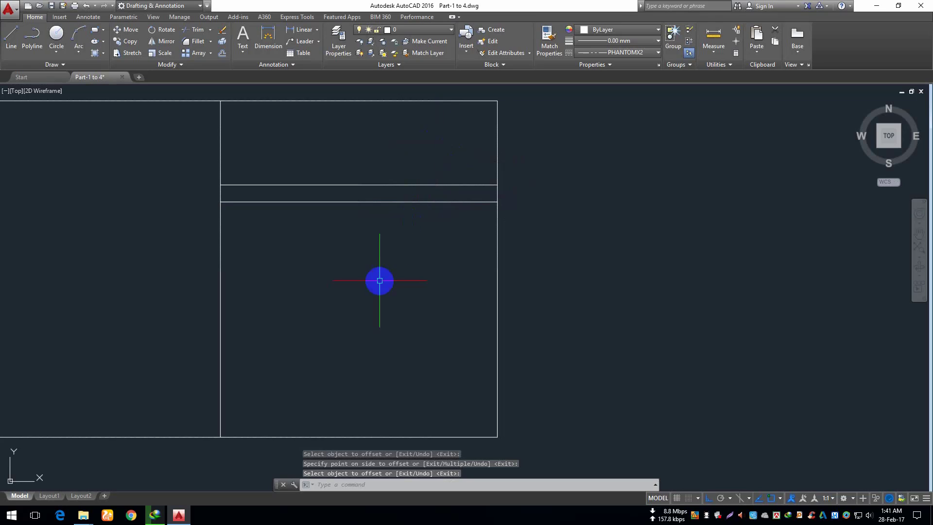
# Step: Draw a vertical line in the rightmost bay from the midpoint of the lower inner horizontal line down to the base line
pyautogui.moveTo(379, 280); pyautogui.dragTo(390, 267, button='middle')
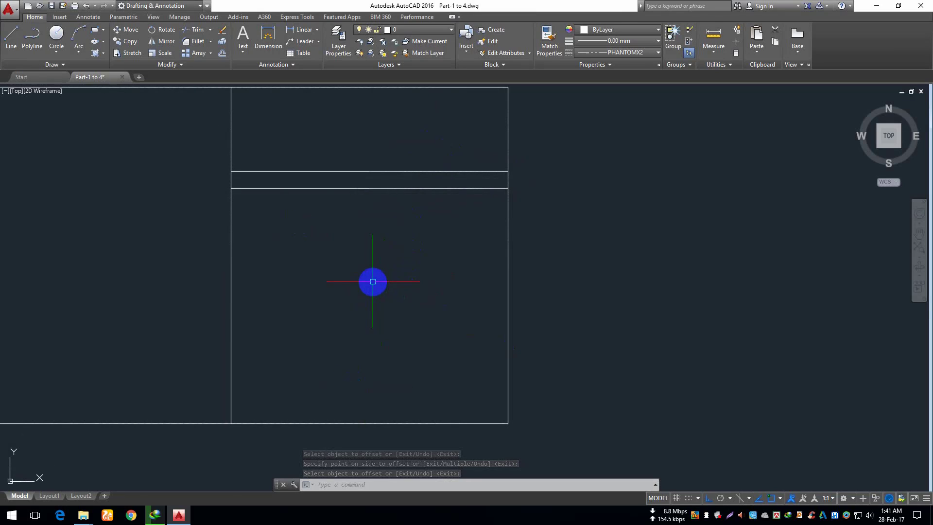
pyautogui.moveTo(334, 281); pyautogui.dragTo(346, 282, button='middle')
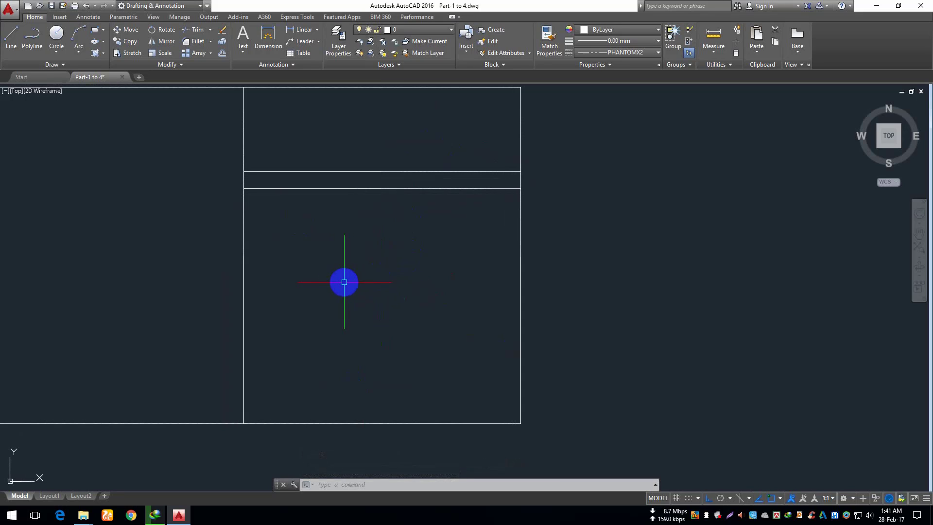
pyautogui.click(12, 35)
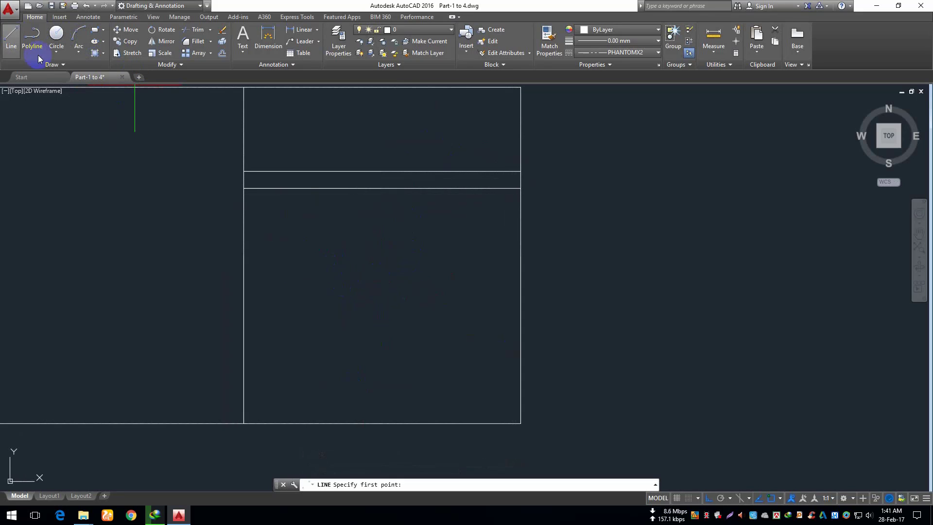
pyautogui.click(381, 188)
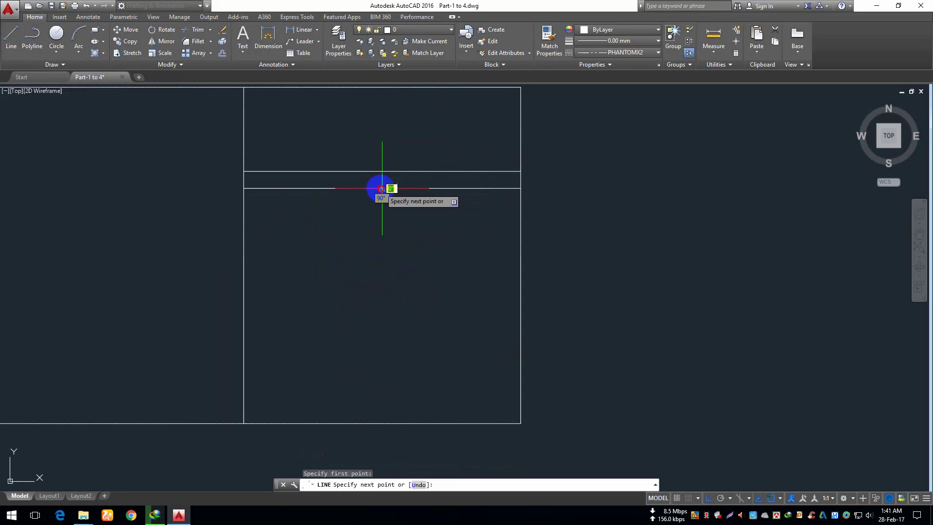
pyautogui.click(382, 424)
pyautogui.press('Return')
pyautogui.scroll(2, 262, 329)
pyautogui.moveTo(363, 327); pyautogui.dragTo(354, 312, button='middle')
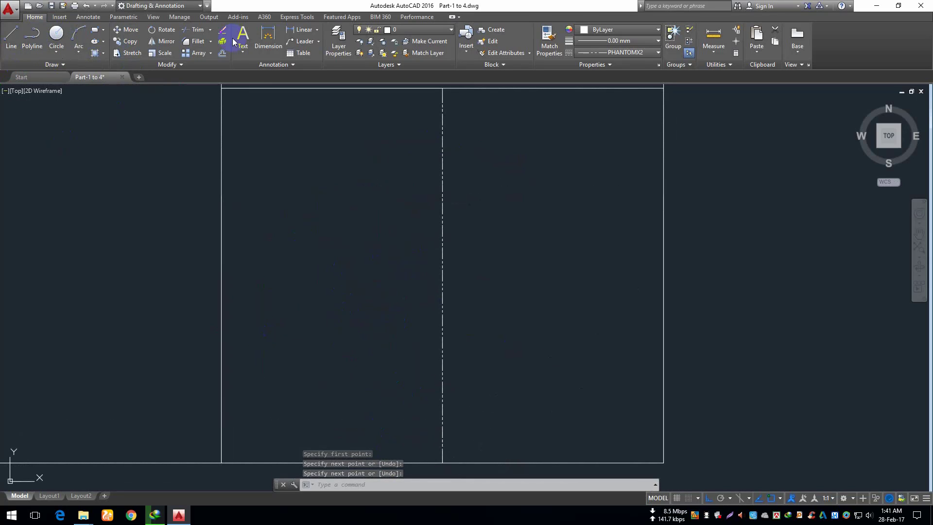
# Step: Measure the horizontal distance from the rightmost bay's dashed centre line to its right edge with a linear dimension
pyautogui.click(265, 38)
pyautogui.click(440, 199)
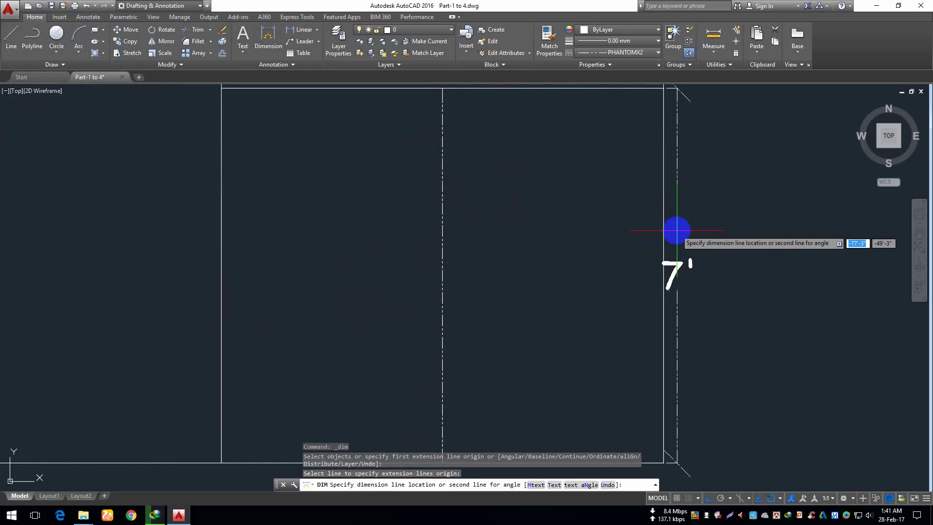
pyautogui.click(300, 30)
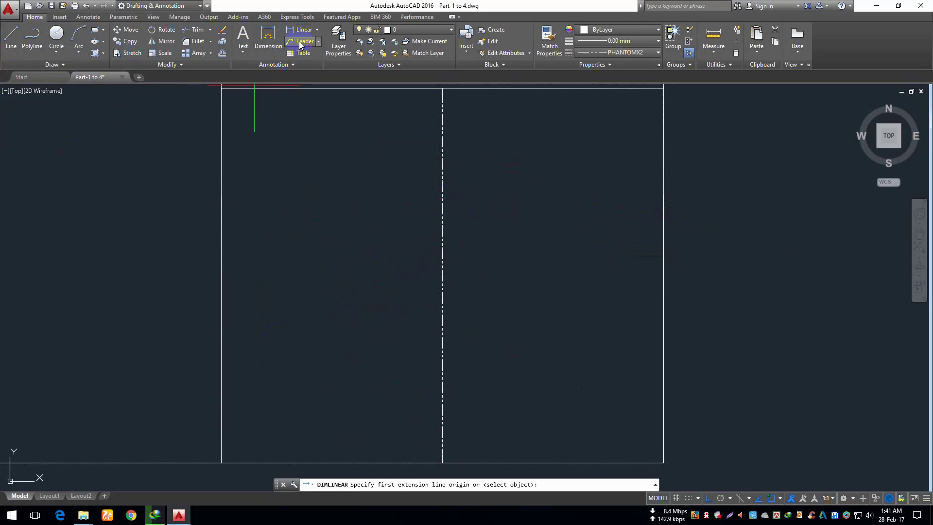
pyautogui.click(443, 196)
pyautogui.click(664, 197)
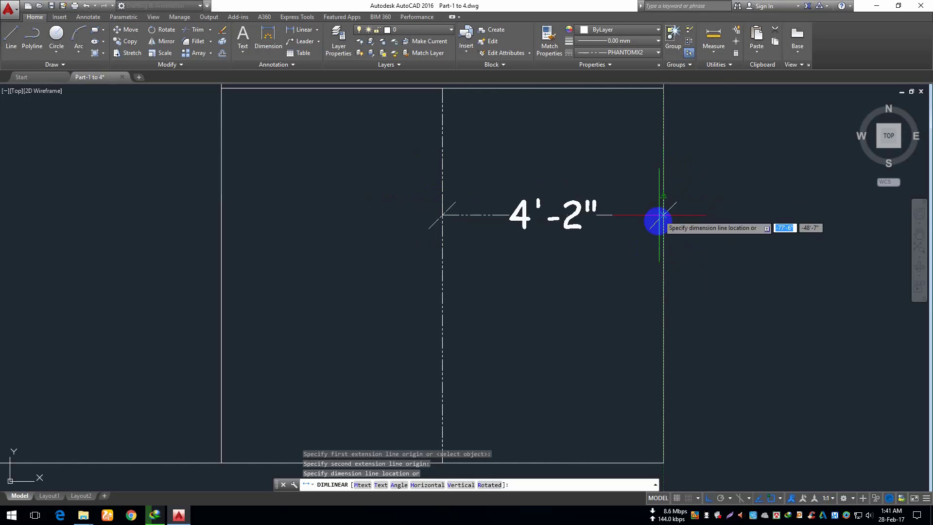
pyautogui.click(579, 243)
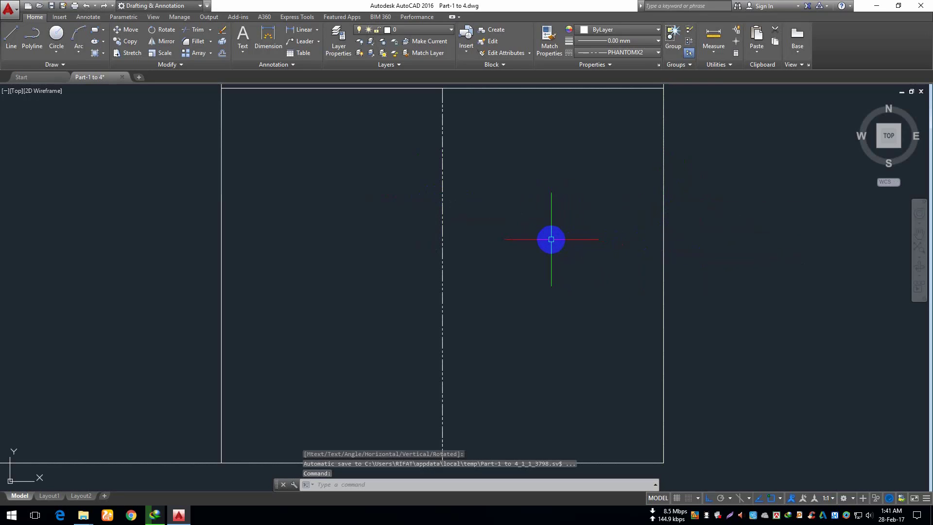
# Step: Offset the bay's dashed vertical centre line to the right four times in succession at a spacing of 10
pyautogui.write('o')
pyautogui.press('Return')
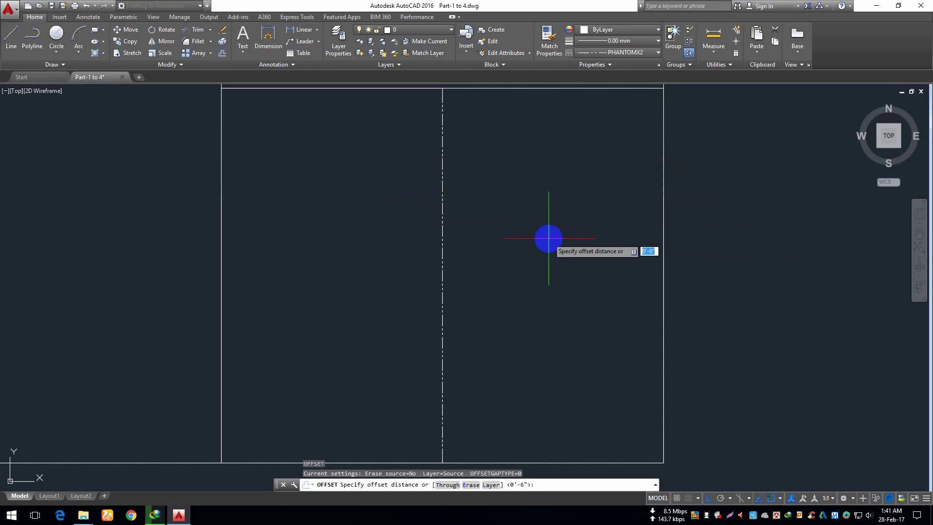
pyautogui.write('10')
pyautogui.press('Return')
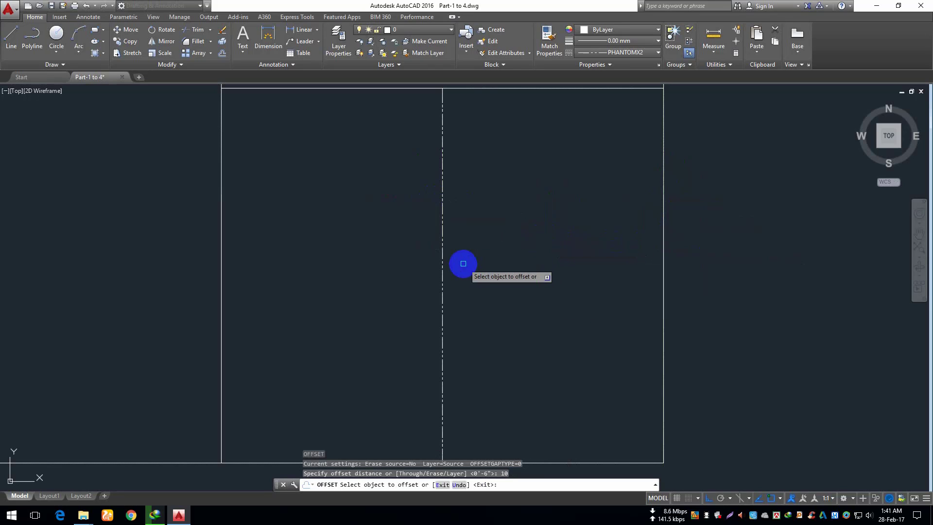
pyautogui.click(442, 262)
pyautogui.click(530, 282)
pyautogui.click(488, 279)
pyautogui.click(559, 289)
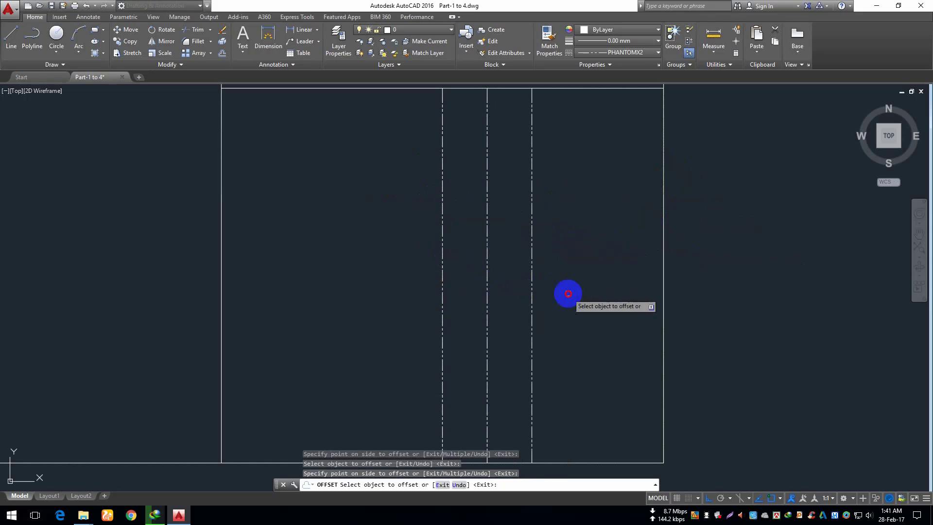
pyautogui.click(530, 293)
pyautogui.click(595, 304)
pyautogui.click(577, 305)
pyautogui.click(631, 307)
pyautogui.press('Return')
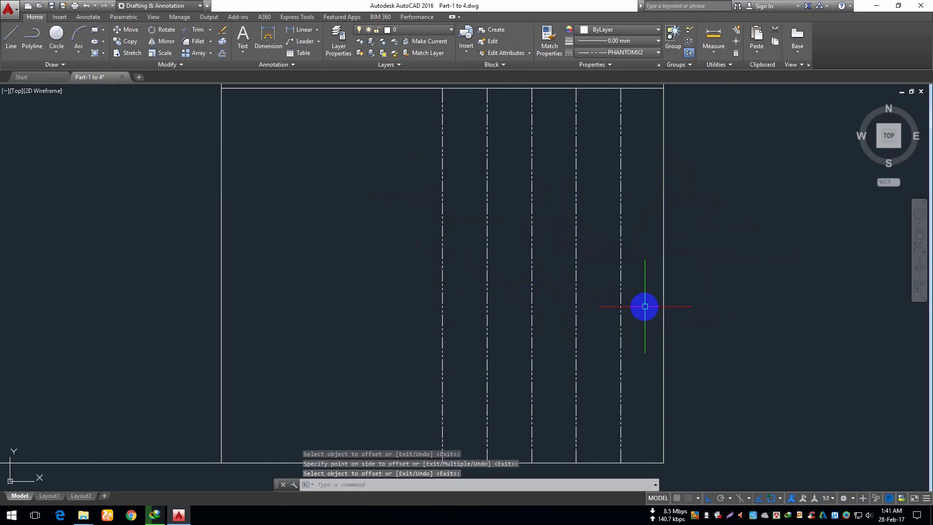
# Step: Mirror the four offset vertical lines about the bay's centre line, keeping the originals
pyautogui.moveTo(574, 229)
pyautogui.mouseDown(button='middle')
pyautogui.moveTo(593, 237)
pyautogui.moveTo(621, 224)
pyautogui.mouseUp(button='middle')
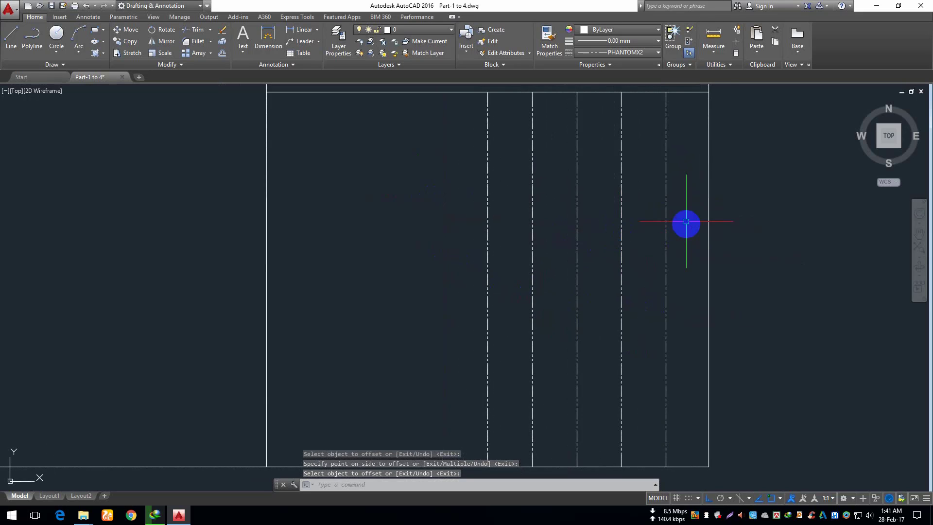
pyautogui.click(686, 217)
pyautogui.click(504, 284)
pyautogui.write('mi')
pyautogui.press('Return')
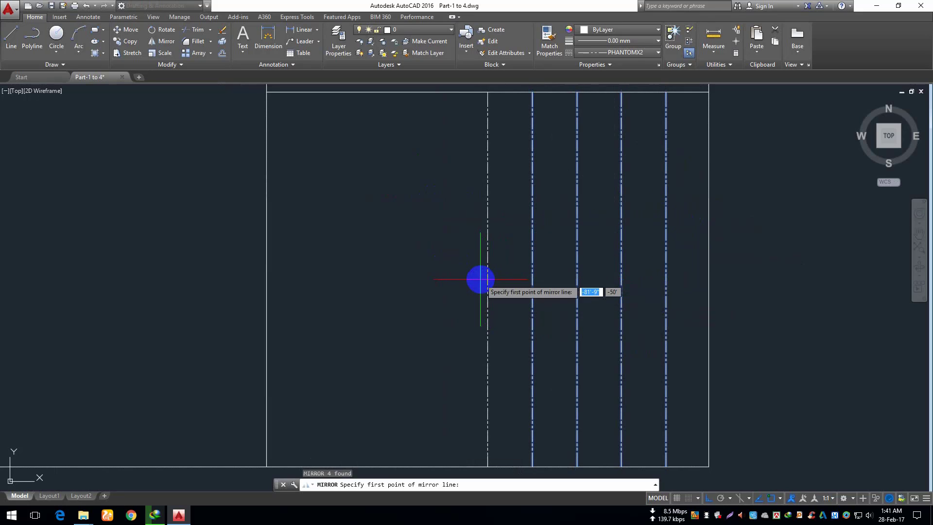
pyautogui.click(487, 253)
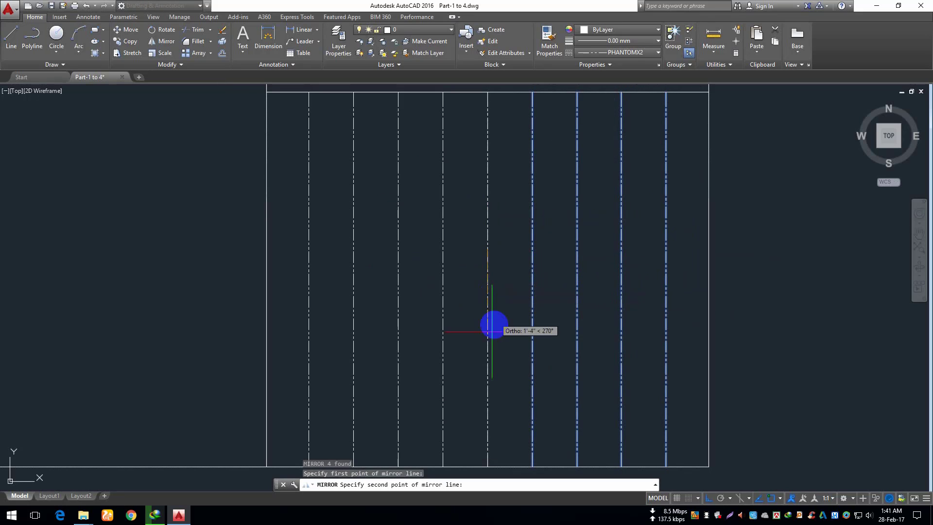
pyautogui.click(481, 347)
pyautogui.press('Return')
# Step: Draw a horizontal line across the lower part of the bay from its left edge to its right edge
pyautogui.moveTo(512, 334); pyautogui.dragTo(521, 294, button='middle')
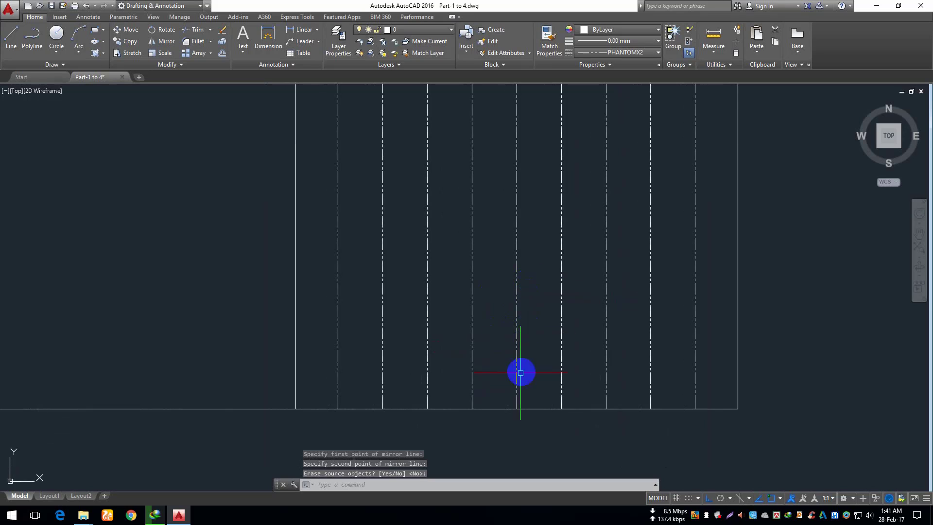
pyautogui.scroll(2, 519, 373)
pyautogui.moveTo(486, 392); pyautogui.dragTo(540, 346, button='middle')
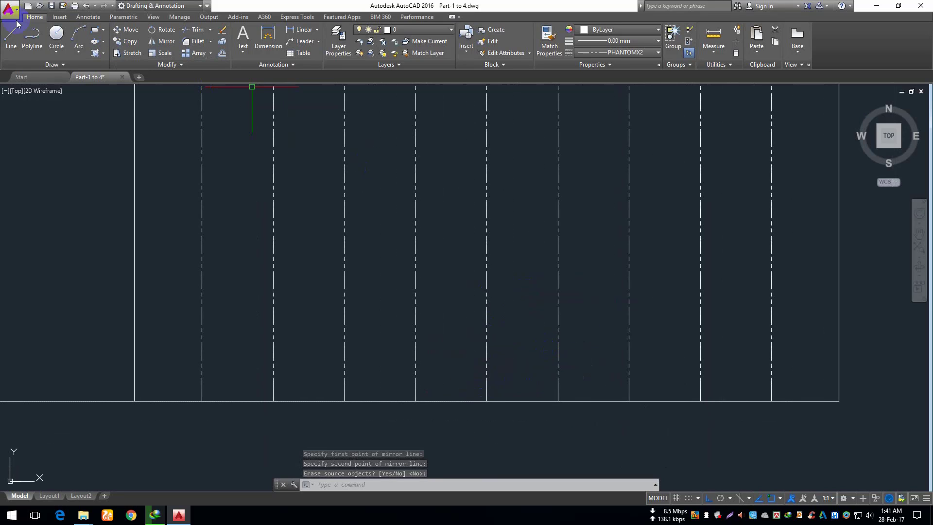
pyautogui.click(14, 46)
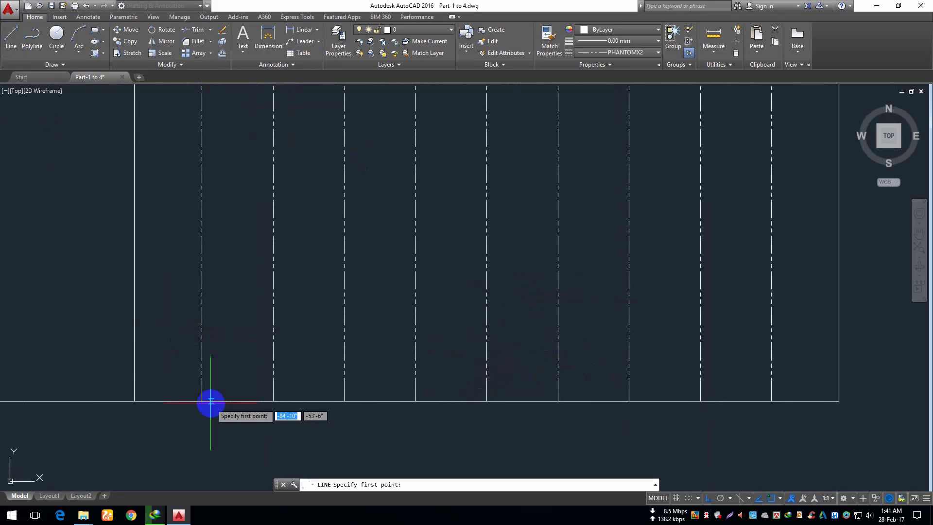
pyautogui.click(133, 303)
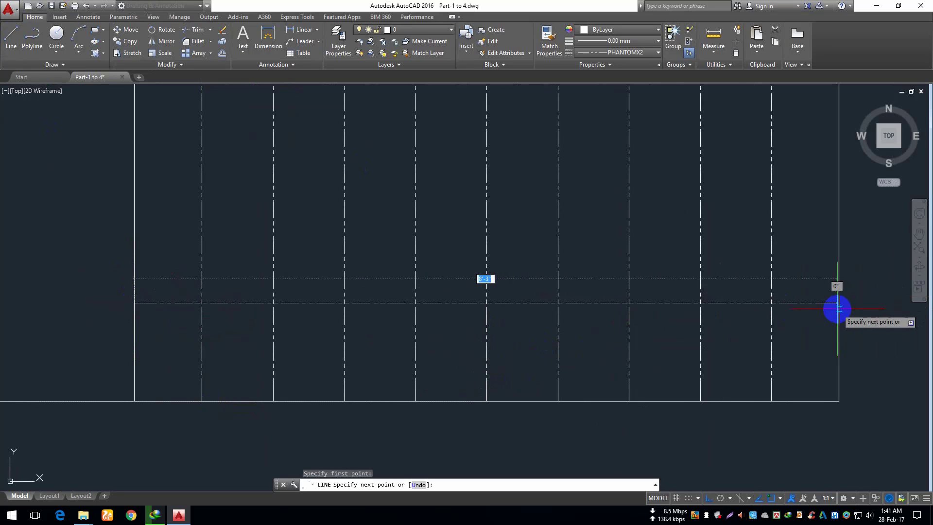
pyautogui.press('Return')
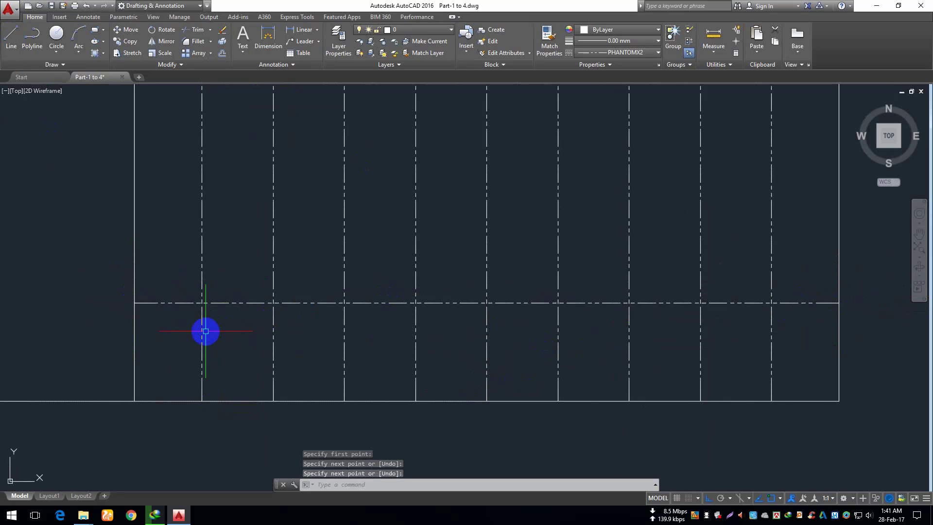
# Step: Offset the new horizontal line by 7, once upward and once downward
pyautogui.write('o')
pyautogui.press('Return')
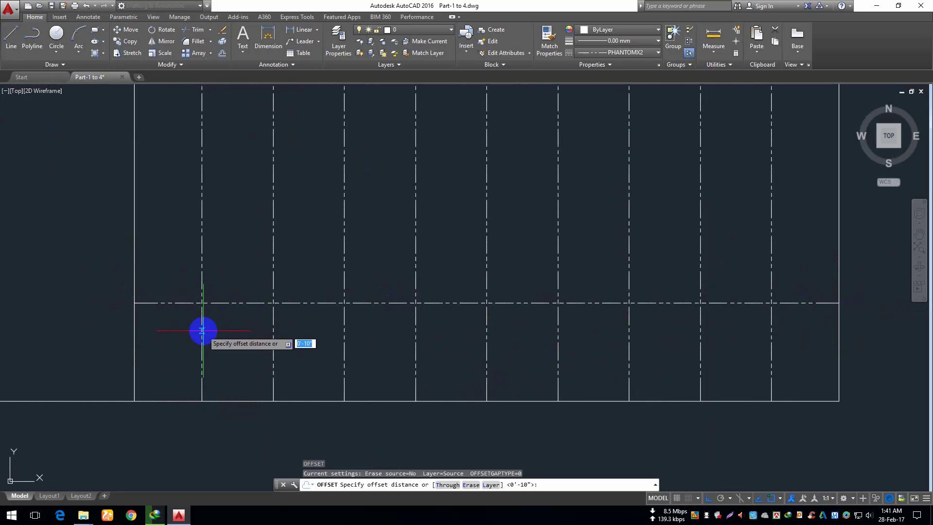
pyautogui.write('7')
pyautogui.press('Return')
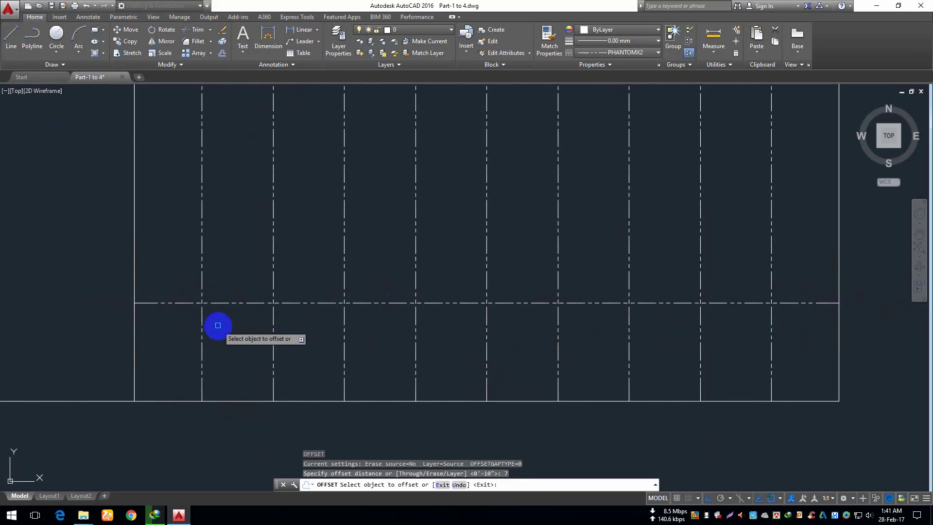
pyautogui.click(227, 303)
pyautogui.click(226, 302)
pyautogui.click(229, 304)
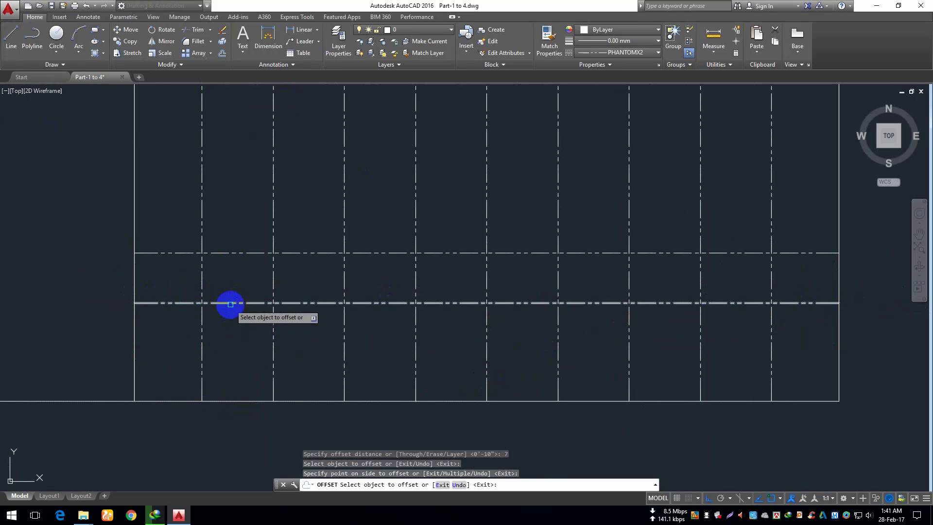
pyautogui.click(242, 364)
pyautogui.press('Return')
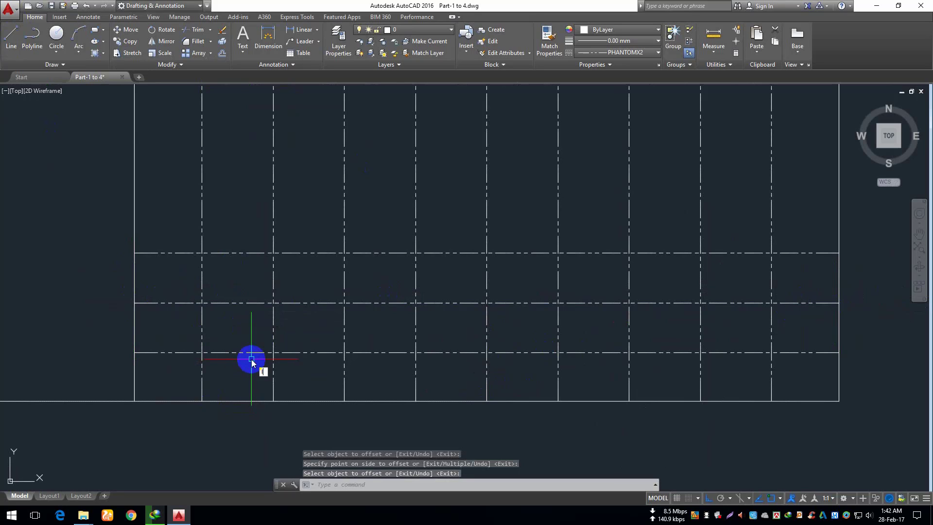
# Step: Draw two crossing diagonal lines in the bay's leftmost strip between the upper and lower horizontal lines
pyautogui.write('l')
pyautogui.press('Return')
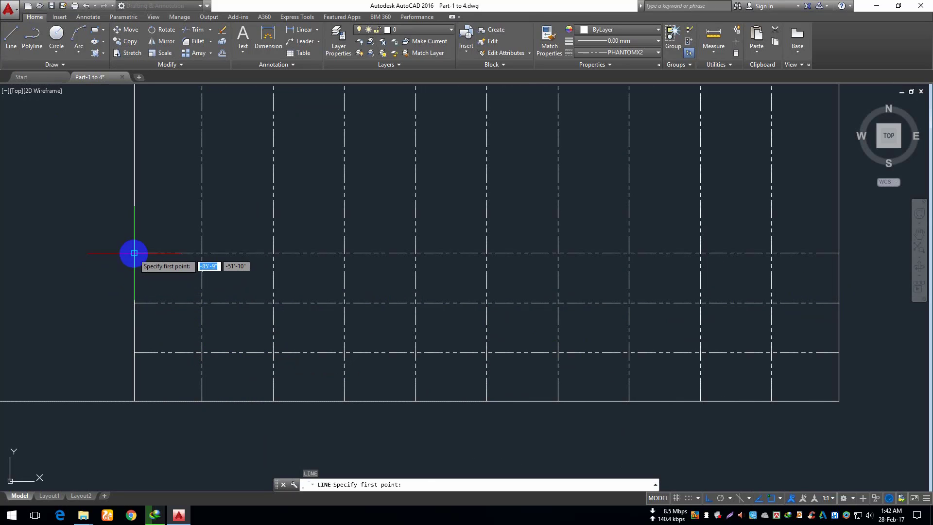
pyautogui.click(134, 253)
pyautogui.click(202, 353)
pyautogui.press('Return')
pyautogui.press('Return')
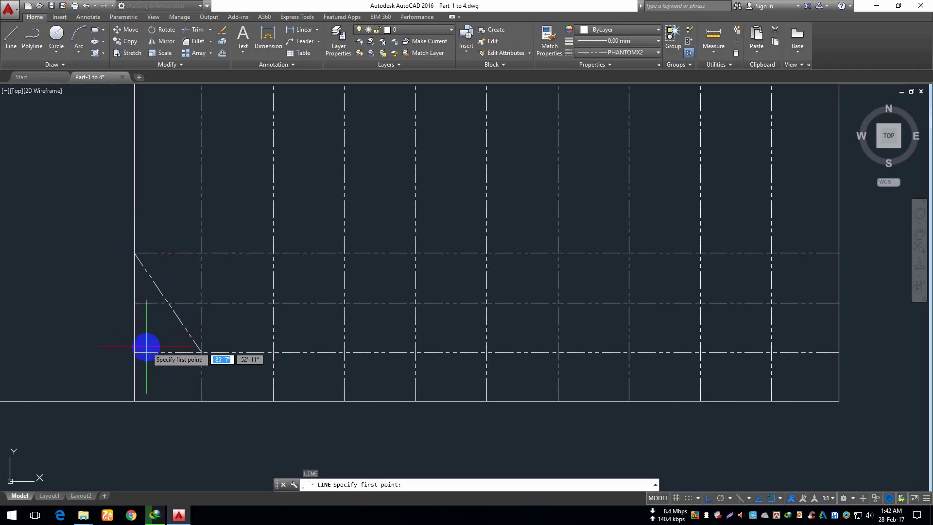
pyautogui.click(134, 353)
pyautogui.click(201, 253)
pyautogui.press('Return')
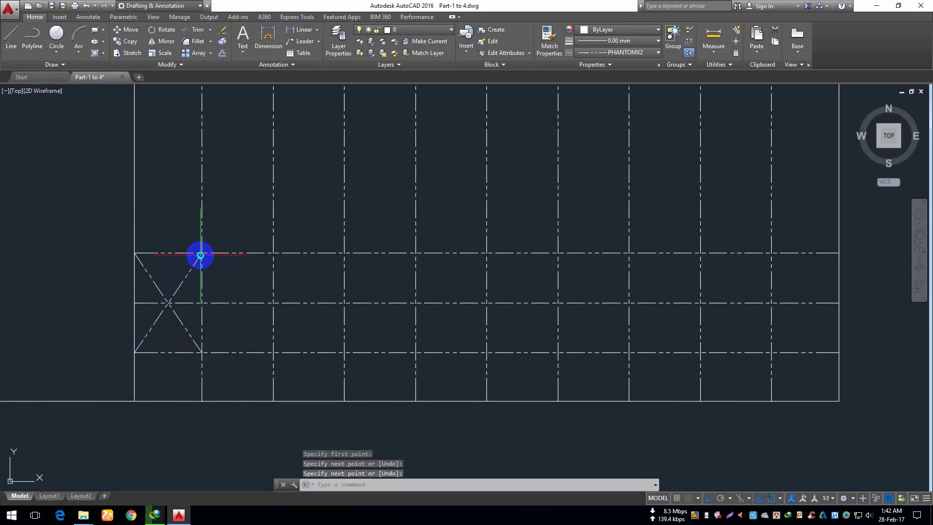
# Step: Delete the middle horizontal line that passes through the crossing of the diagonals
pyautogui.scroll(2, 194, 269)
pyautogui.click(183, 317)
pyautogui.click(182, 344)
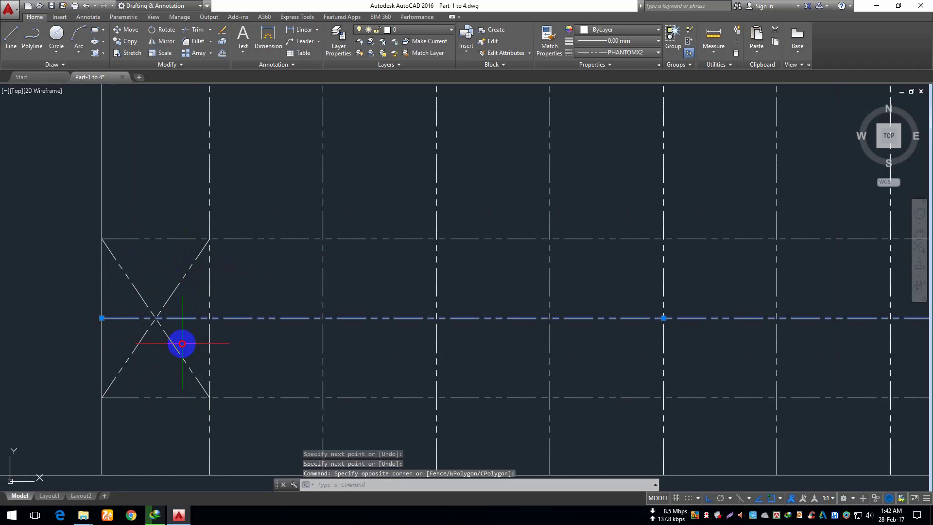
pyautogui.press('Delete')
# Step: Copy the crossed diagonals from their upper-left corner into each of the remaining vertical strips across the bay
pyautogui.click(177, 302)
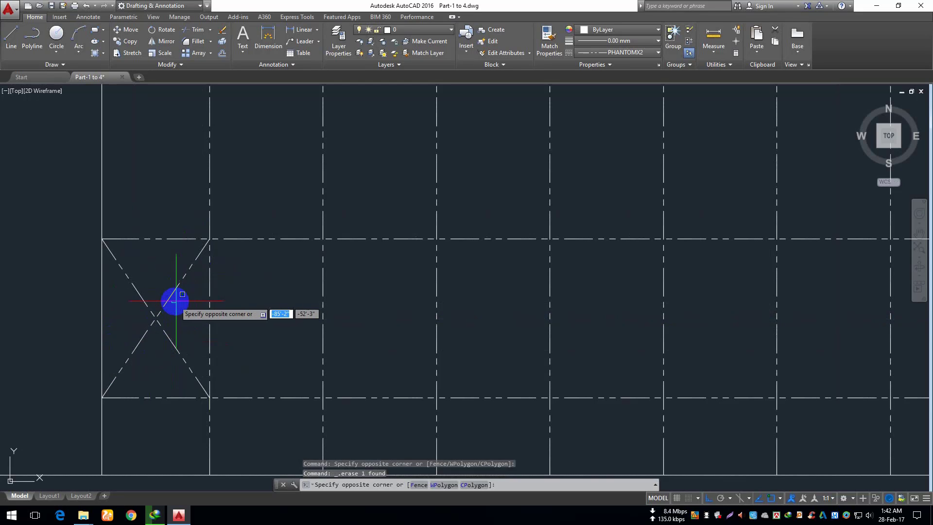
pyautogui.click(117, 343)
pyautogui.click(126, 42)
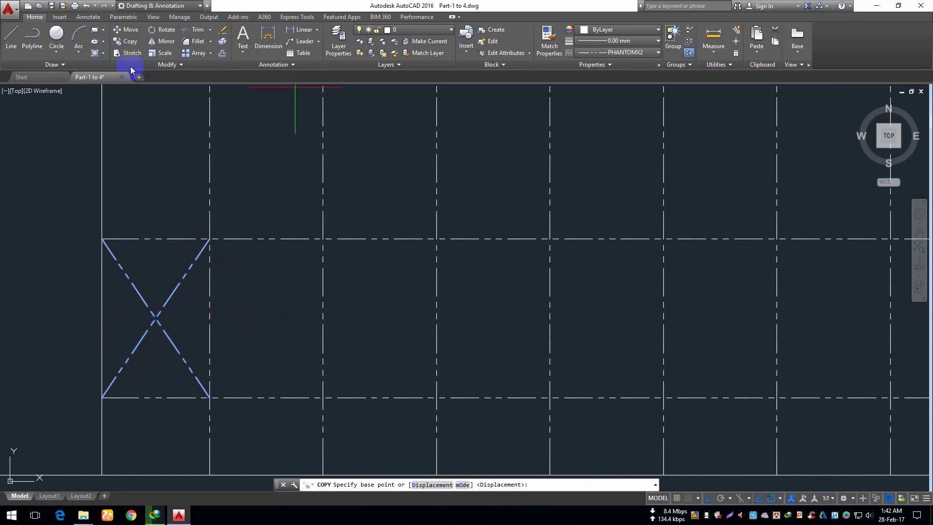
pyautogui.click(101, 239)
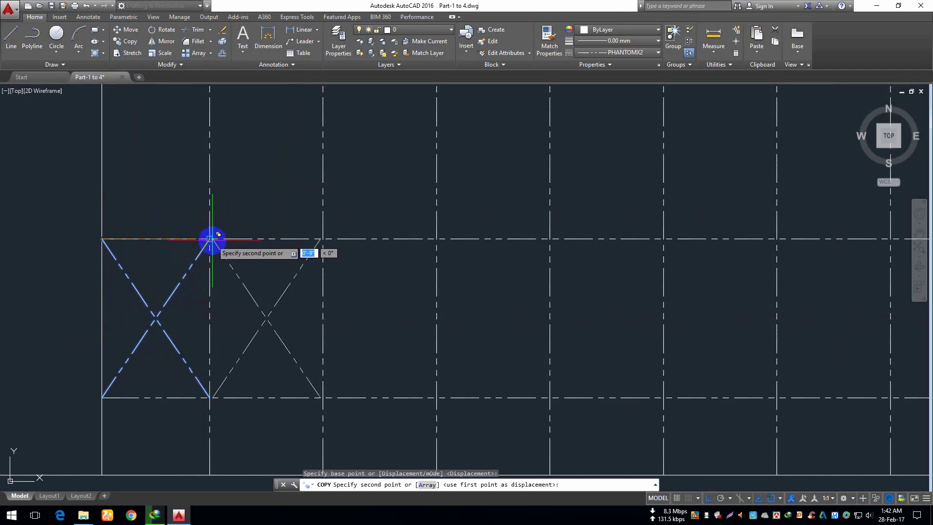
pyautogui.click(209, 238)
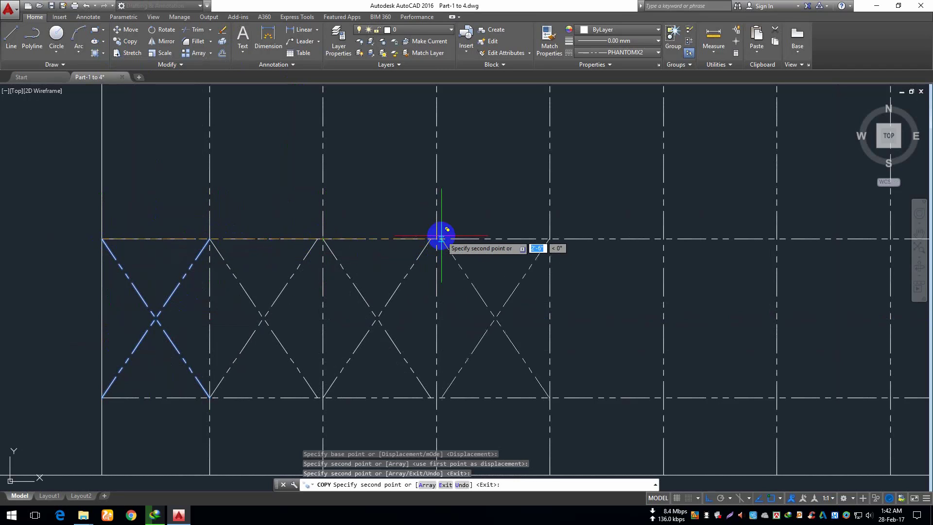
pyautogui.click(436, 239)
pyautogui.click(549, 239)
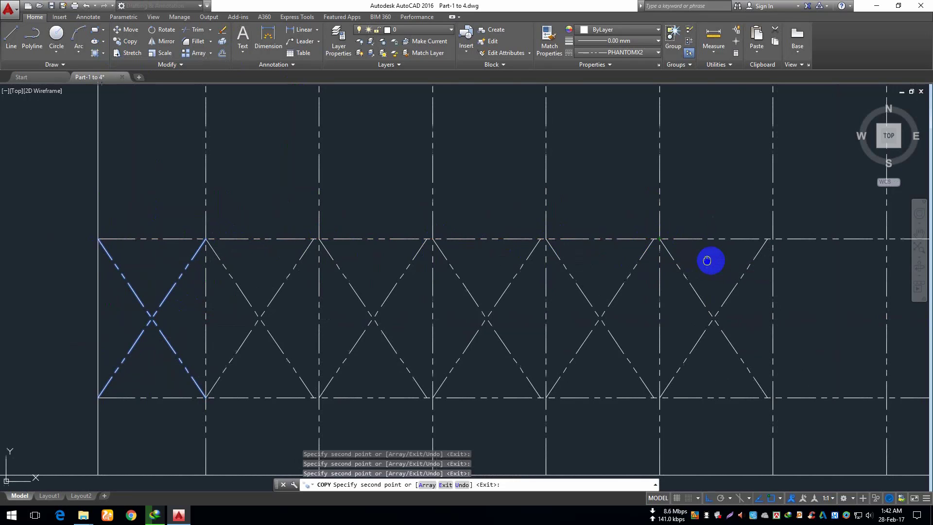
pyautogui.moveTo(602, 262); pyautogui.dragTo(366, 255, button='middle')
pyautogui.click(429, 231)
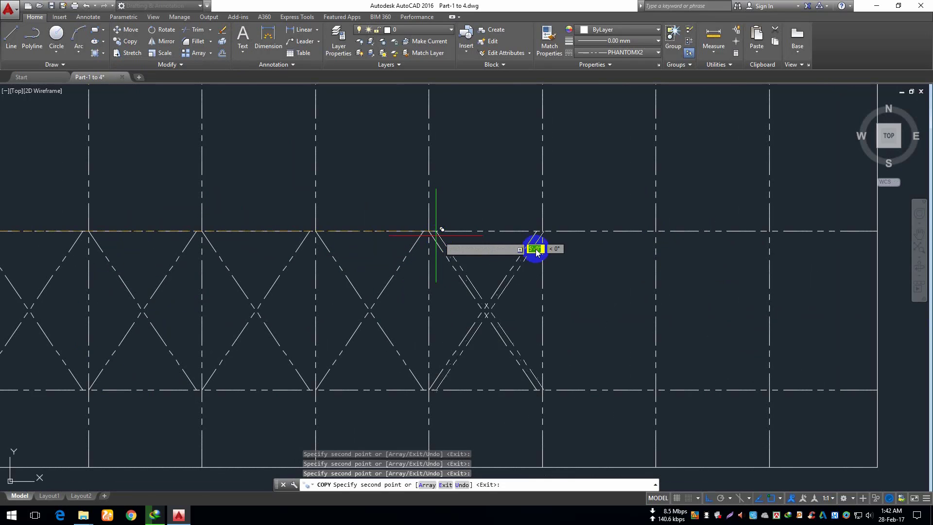
pyautogui.click(543, 232)
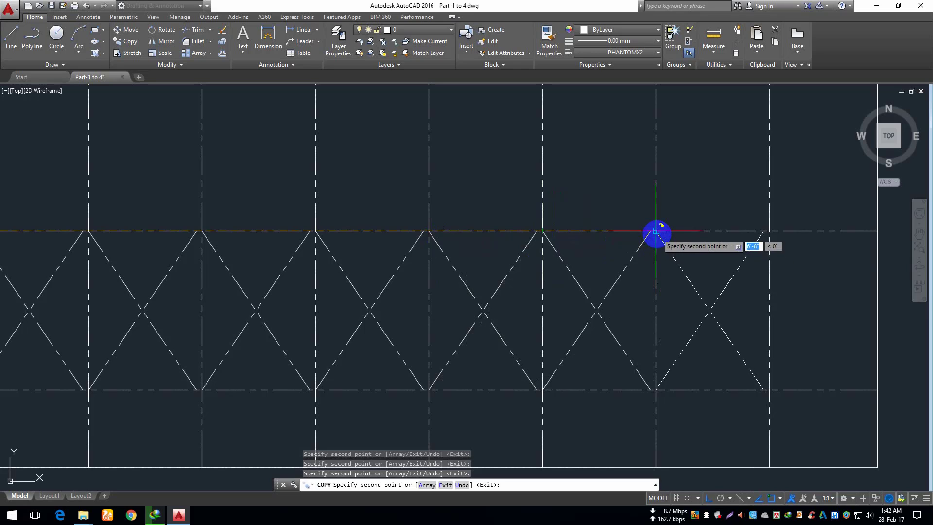
pyautogui.click(656, 231)
pyautogui.click(769, 232)
pyautogui.press('Return')
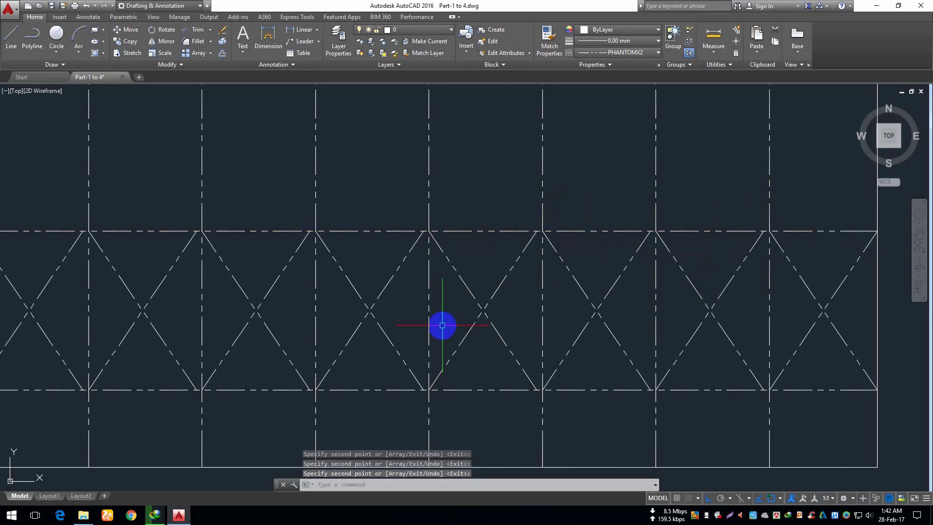
# Step: Delete the two horizontal lines above and below the row of crossed diagonals
pyautogui.scroll(-4, 443, 325)
pyautogui.scroll(2, 371, 291)
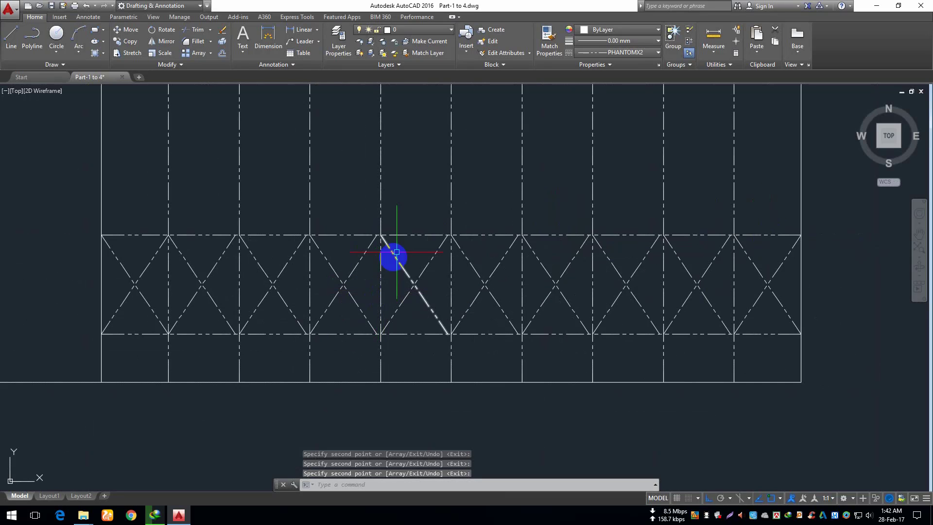
pyautogui.click(410, 235)
pyautogui.click(415, 333)
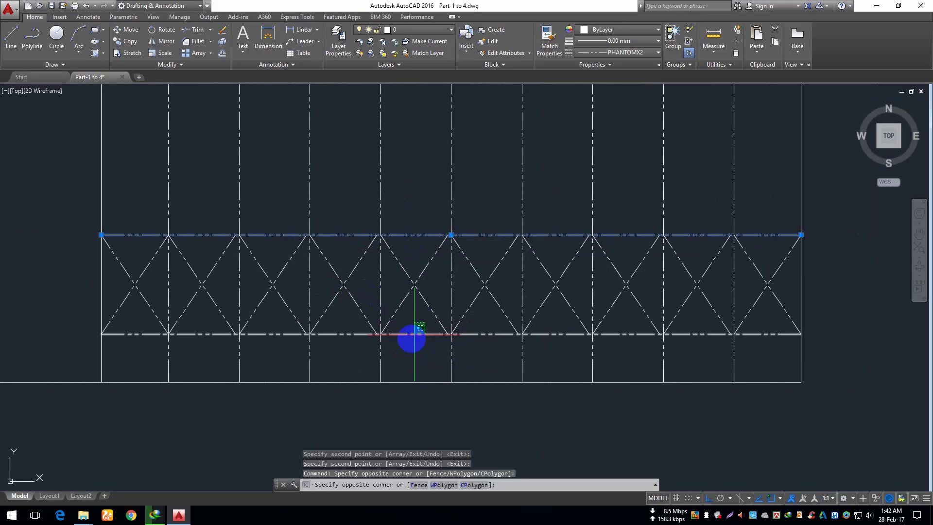
pyautogui.click(380, 337)
pyautogui.press('Delete')
pyautogui.scroll(-3, 367, 337)
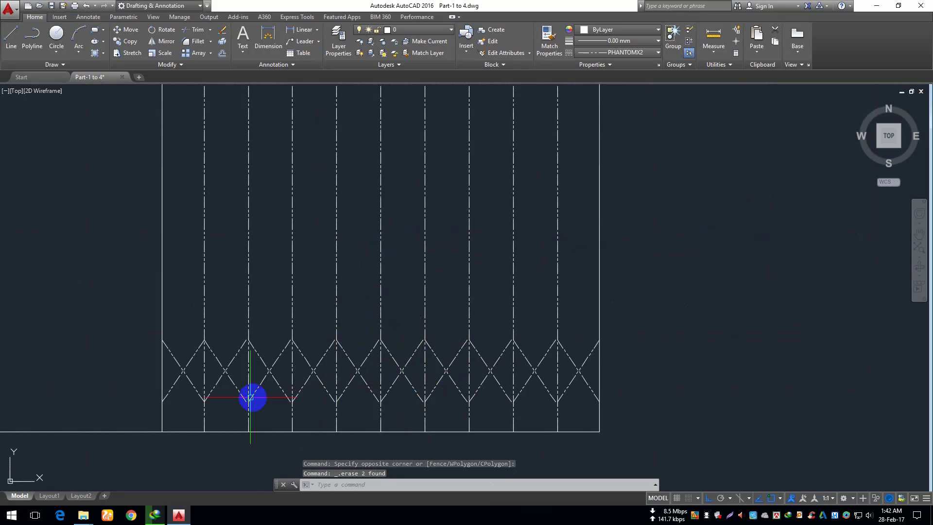
# Step: Change the linetype of the vertical lines dividing the gate bay to Continuous
pyautogui.scroll(2, 250, 396)
pyautogui.click(767, 258)
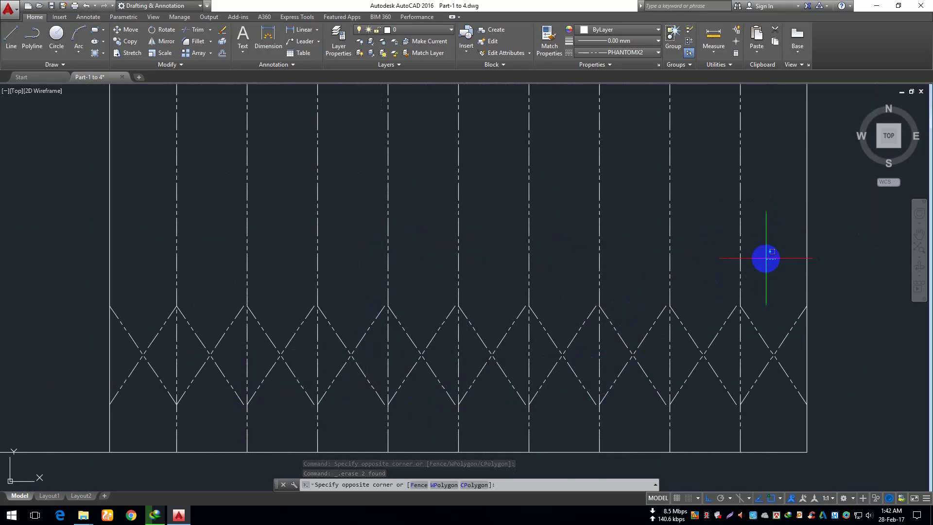
pyautogui.click(162, 211)
pyautogui.click(623, 52)
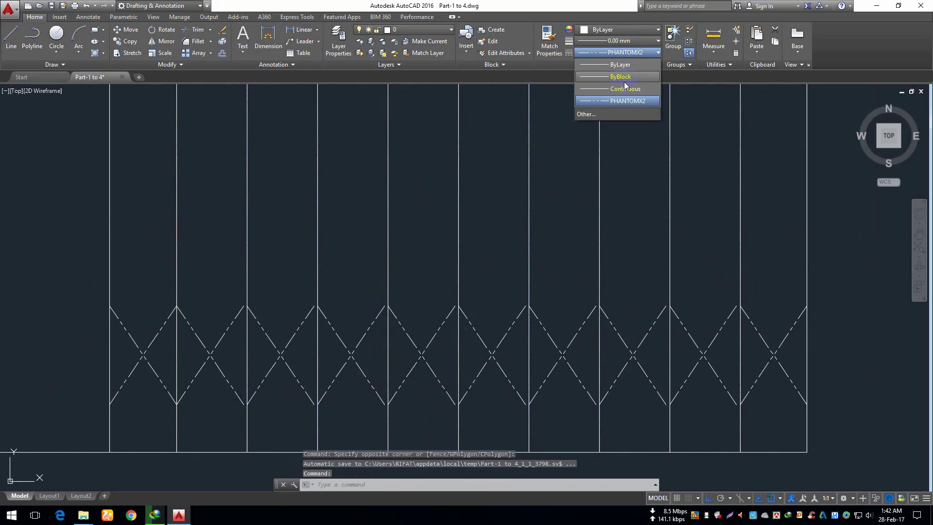
pyautogui.click(627, 96)
pyautogui.press('Escape')
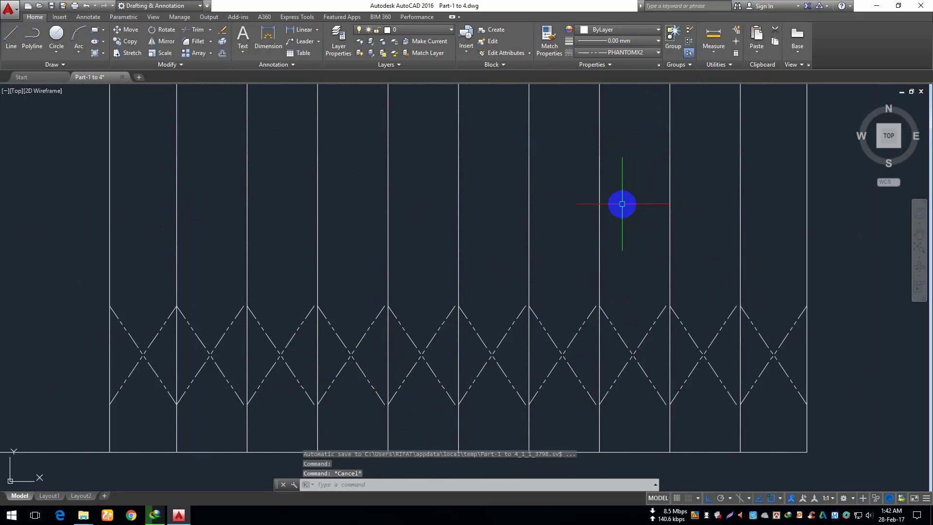
# Step: Change the linetype of the row of crossed diagonals to Continuous and save the drawing
pyautogui.click(864, 230)
pyautogui.click(152, 407)
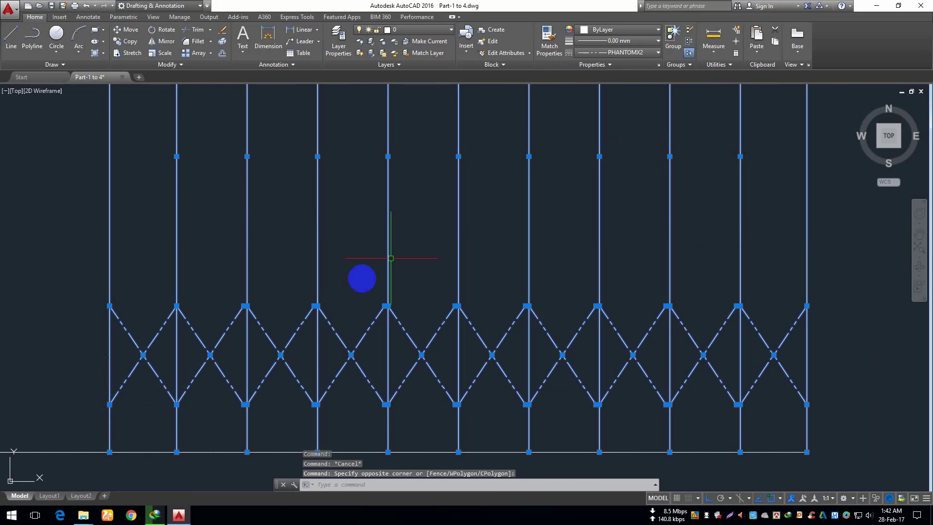
pyautogui.click(620, 52)
pyautogui.click(610, 89)
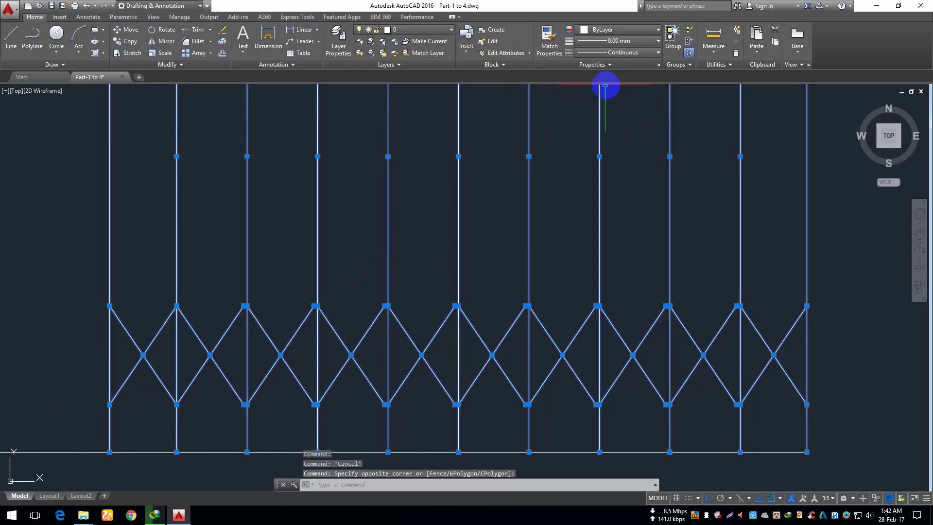
pyautogui.hotkey('ctrl', 's')
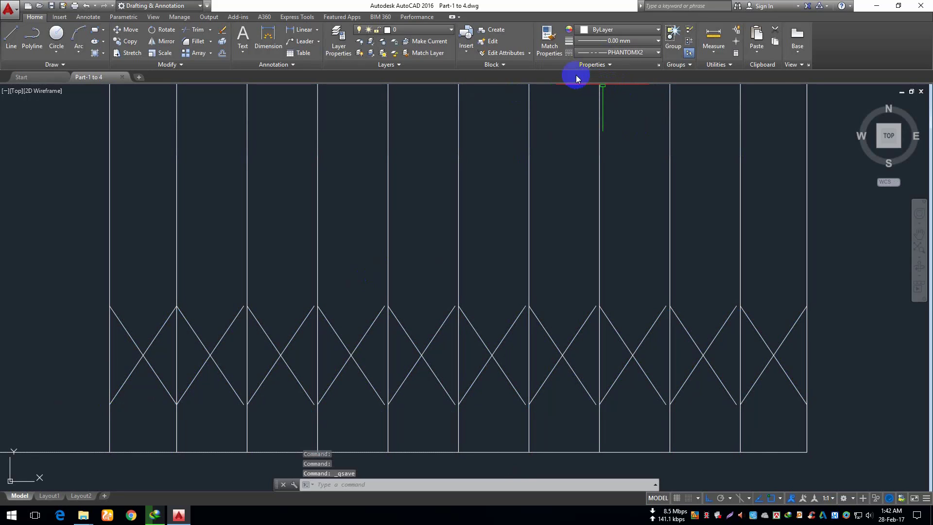
# Step: Make Continuous the current linetype for new objects
pyautogui.click(646, 52)
pyautogui.click(621, 91)
pyautogui.moveTo(573, 222); pyautogui.dragTo(561, 232, button='middle')
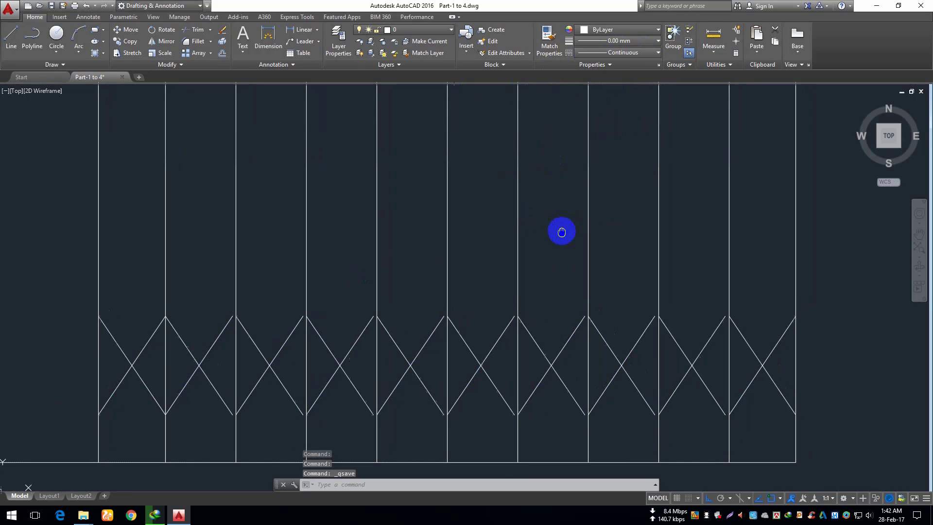
pyautogui.moveTo(416, 359); pyautogui.dragTo(412, 345, button='middle')
# Step: Copy the whole row of crossed diagonals about 2'-0" straight up, using a top corner as base point
pyautogui.click(743, 370)
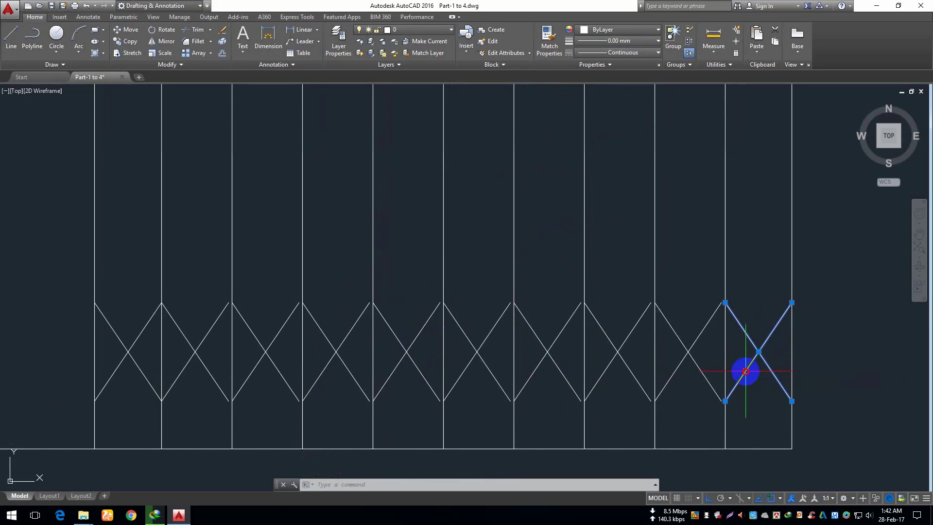
pyautogui.click(714, 356)
pyautogui.click(673, 377)
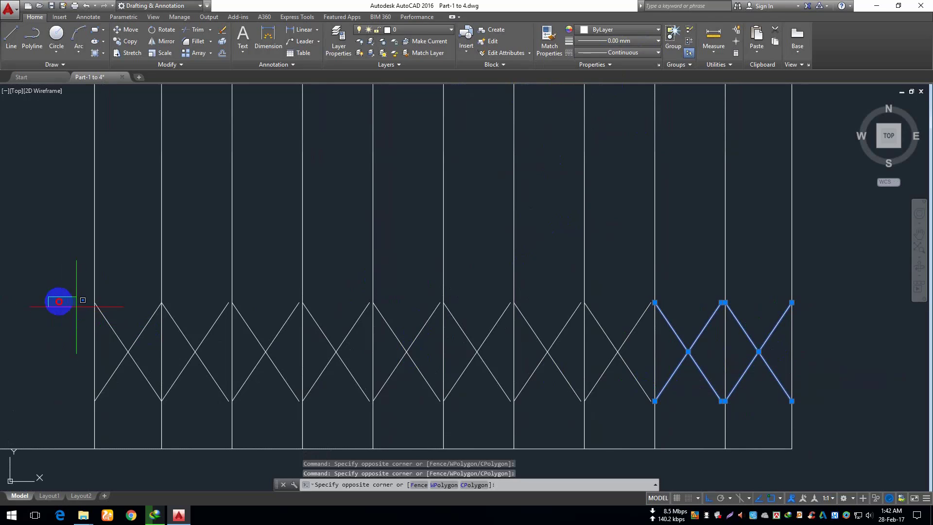
pyautogui.click(53, 297)
pyautogui.click(852, 413)
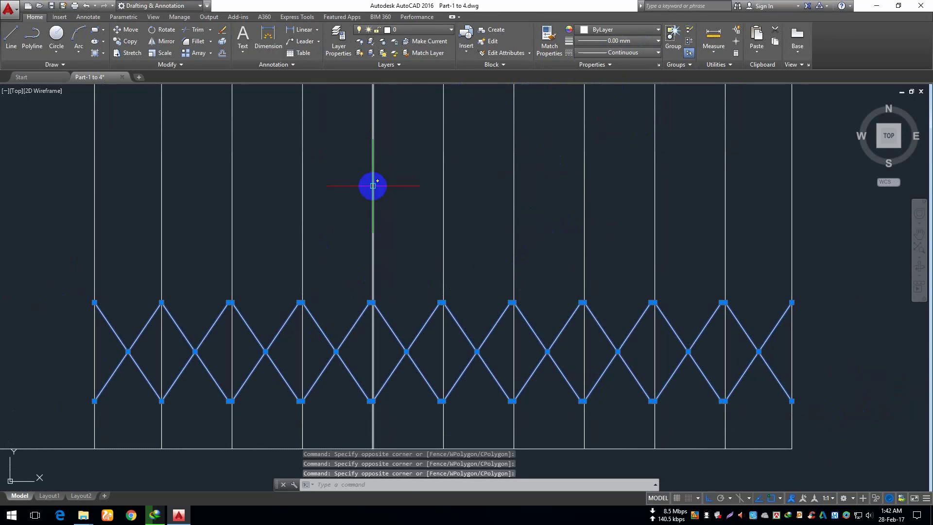
pyautogui.click(120, 46)
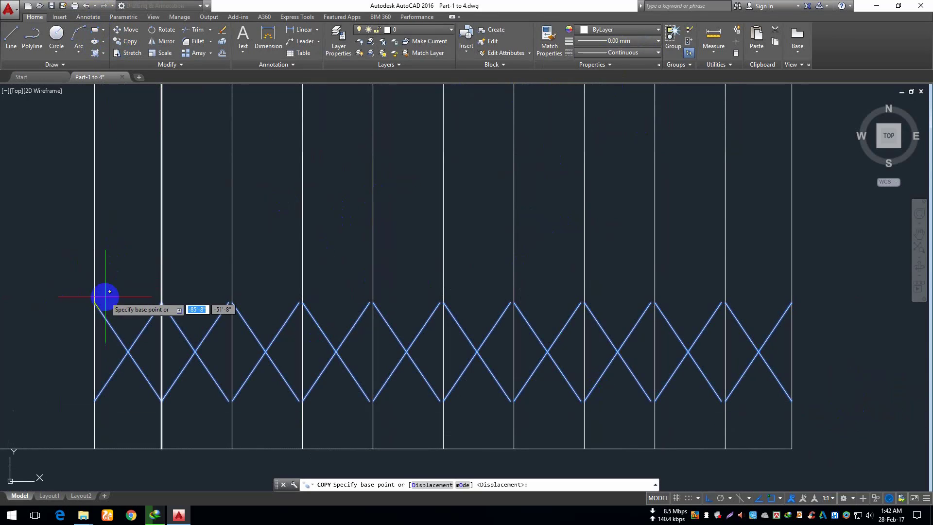
pyautogui.click(161, 303)
pyautogui.scroll(-2, 161, 267)
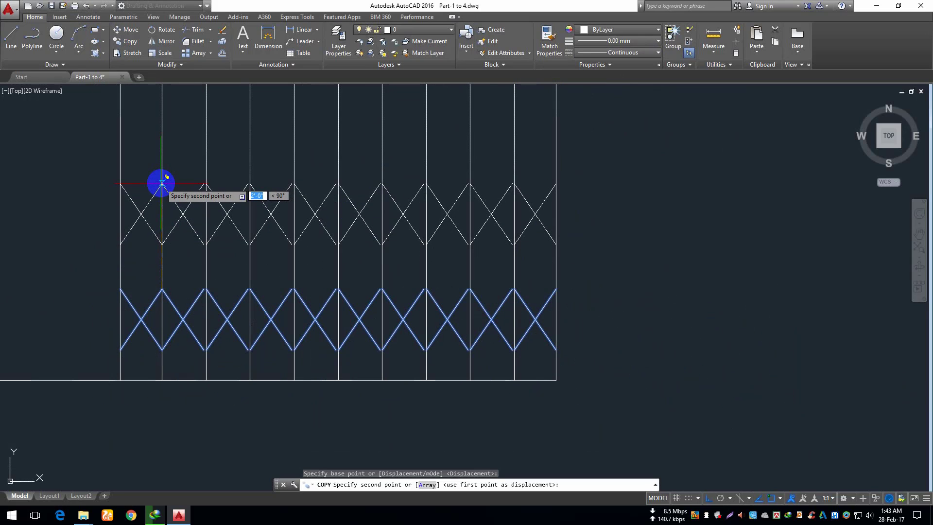
pyautogui.click(161, 183)
pyautogui.press('Return')
# Step: Copy the upper row of crossed diagonals about 2'-5" straight up to form a third row in the gate
pyautogui.moveTo(188, 152); pyautogui.dragTo(212, 220, button='middle')
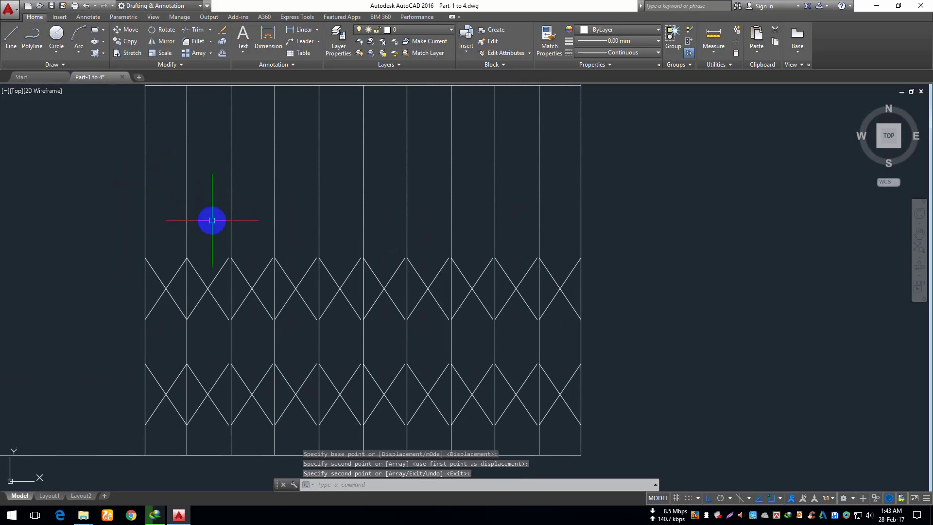
pyautogui.scroll(-2, 215, 222)
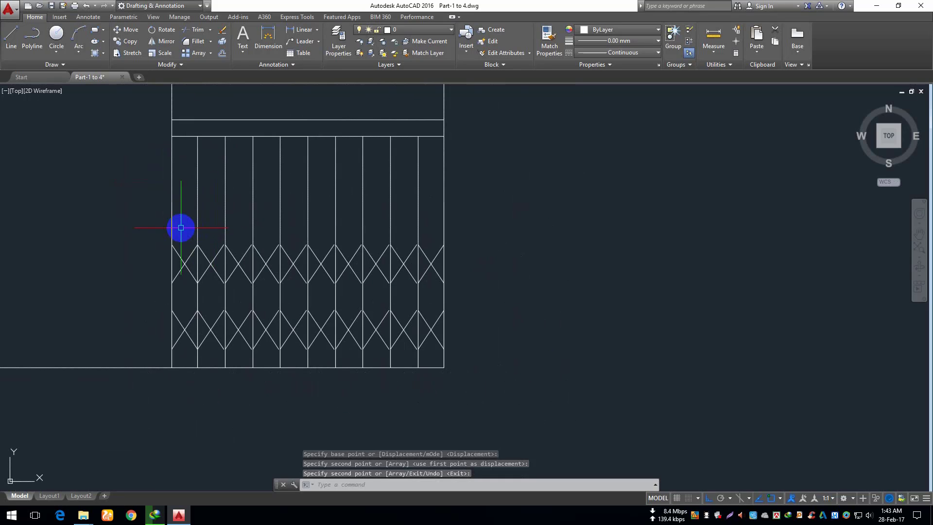
pyautogui.moveTo(175, 227); pyautogui.dragTo(183, 269, button='middle')
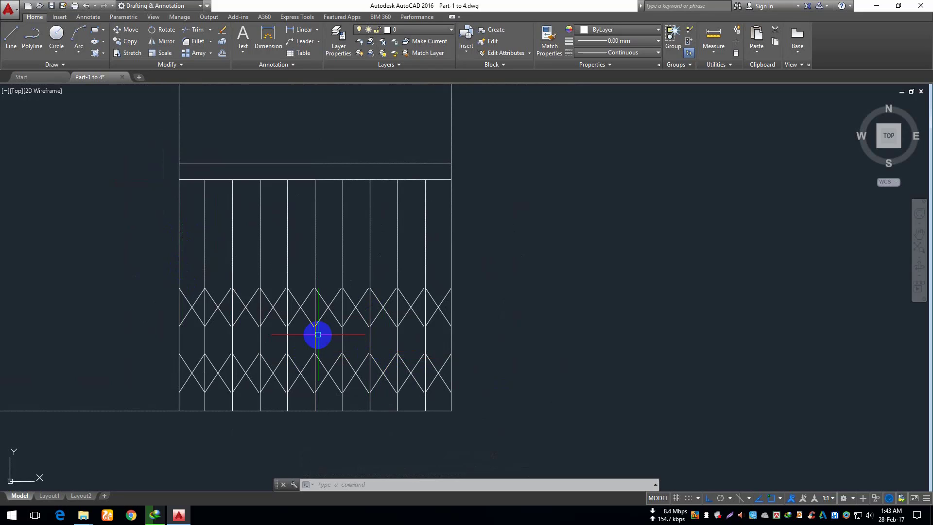
pyautogui.scroll(2, 318, 334)
pyautogui.click(74, 155)
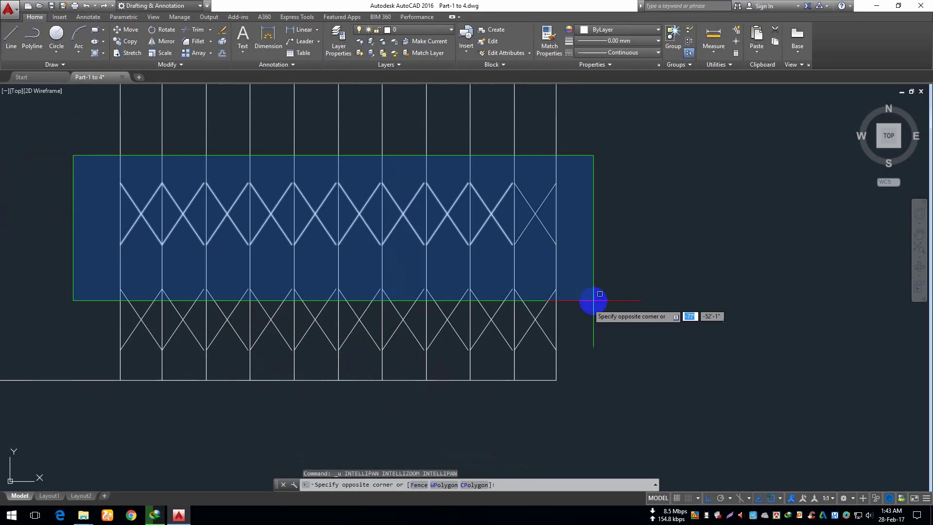
pyautogui.click(594, 302)
pyautogui.moveTo(475, 204)
pyautogui.mouseDown(button='middle')
pyautogui.moveTo(509, 328)
pyautogui.moveTo(510, 285)
pyautogui.mouseUp(button='middle')
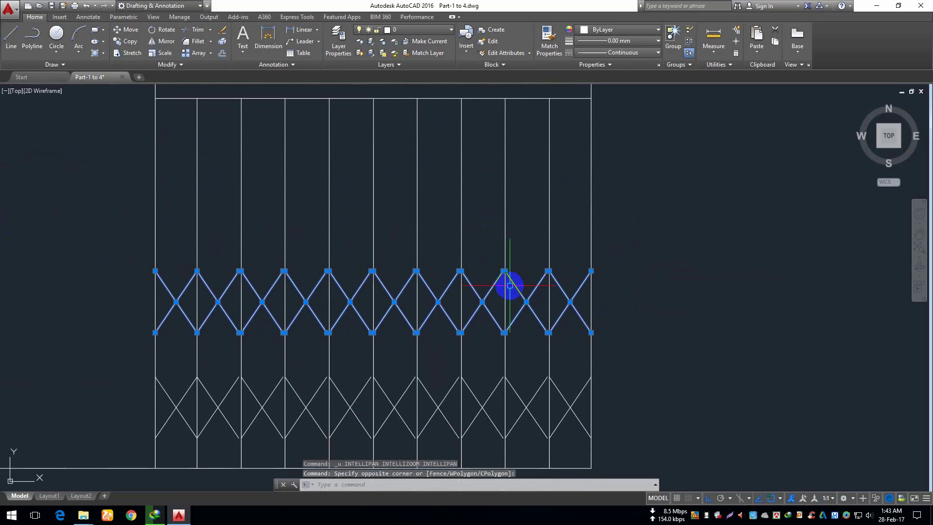
pyautogui.click(129, 42)
pyautogui.click(93, 241)
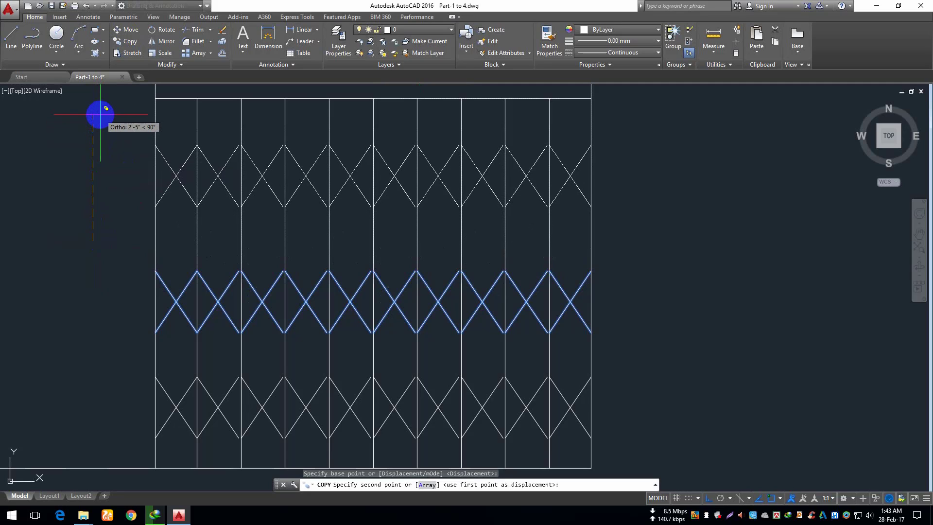
pyautogui.click(100, 114)
pyautogui.press('Return')
# Step: Delete the gate's middle vertical line with the crossed diagonals in the two strips beside it, and save the drawing
pyautogui.scroll(-4, 160, 164)
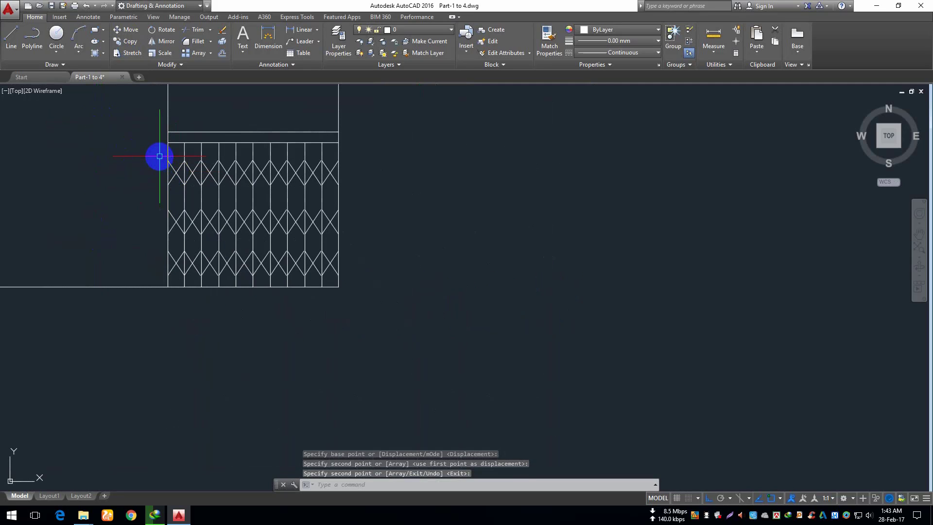
pyautogui.scroll(2, 159, 156)
pyautogui.moveTo(146, 160); pyautogui.dragTo(219, 191, button='middle')
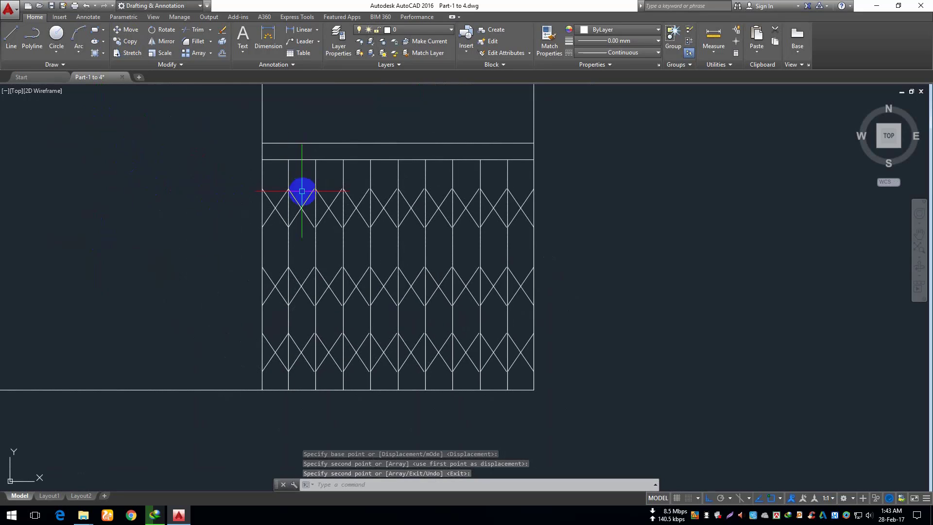
pyautogui.click(408, 181)
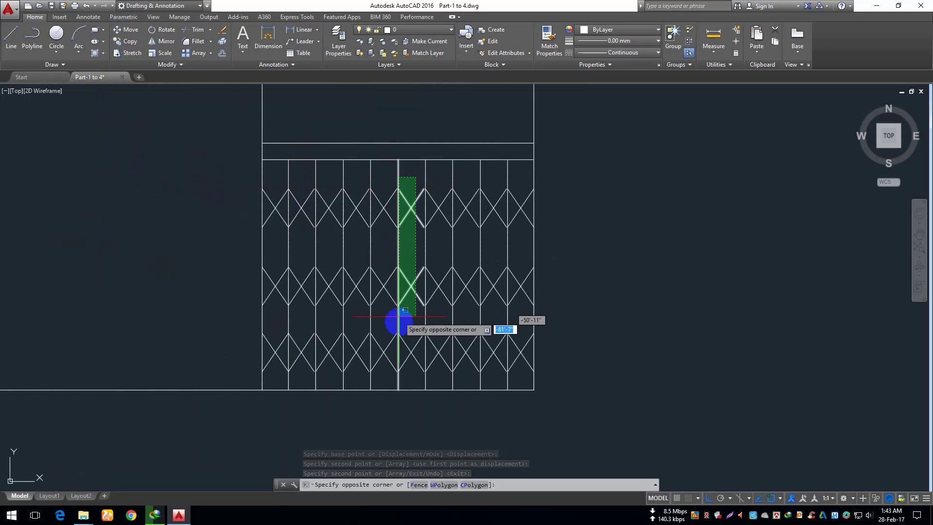
pyautogui.click(383, 372)
pyautogui.press('Delete')
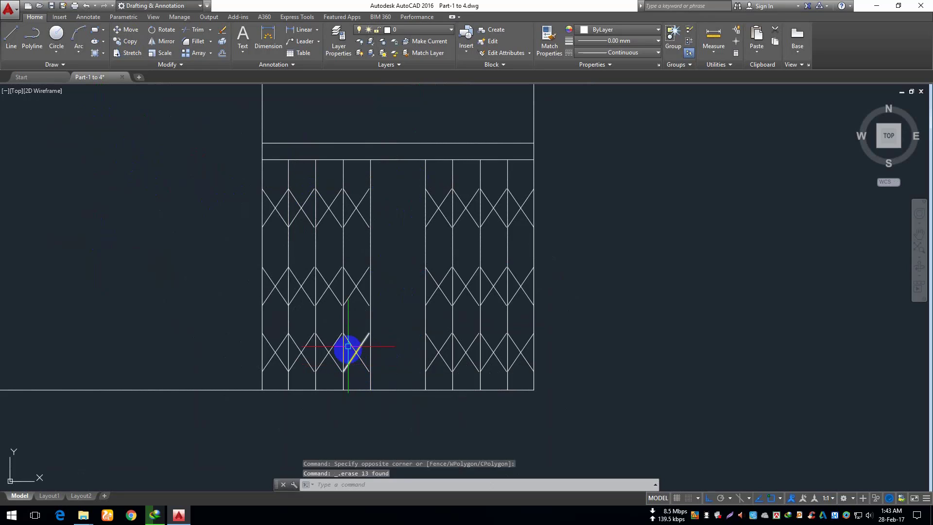
pyautogui.scroll(2, 405, 236)
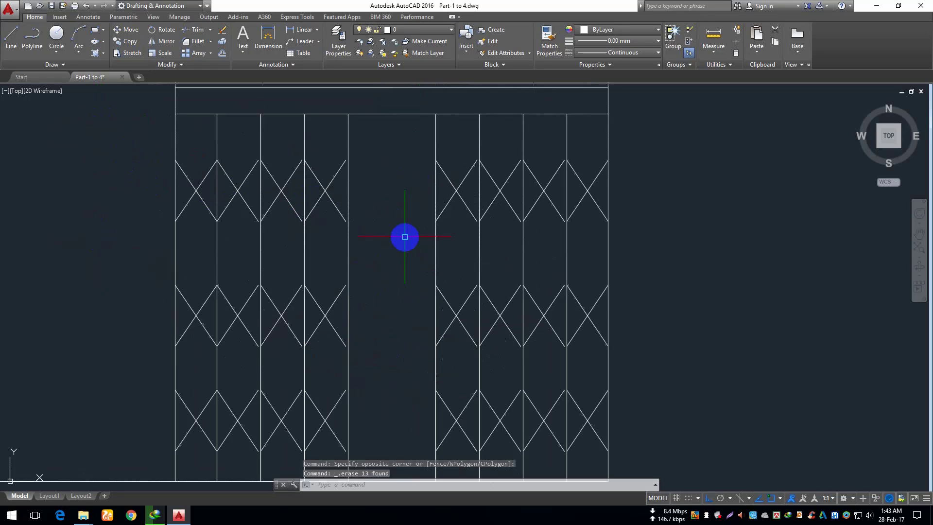
pyautogui.click(51, 6)
# Step: Draw a narrow upright rectangular handle with a polyline on the opening side of the left gate leaf, beside the middle lattice row
pyautogui.moveTo(386, 275)
pyautogui.mouseDown(button='middle')
pyautogui.moveTo(375, 267)
pyautogui.moveTo(390, 277)
pyautogui.moveTo(412, 265)
pyautogui.moveTo(453, 269)
pyautogui.mouseUp(button='middle')
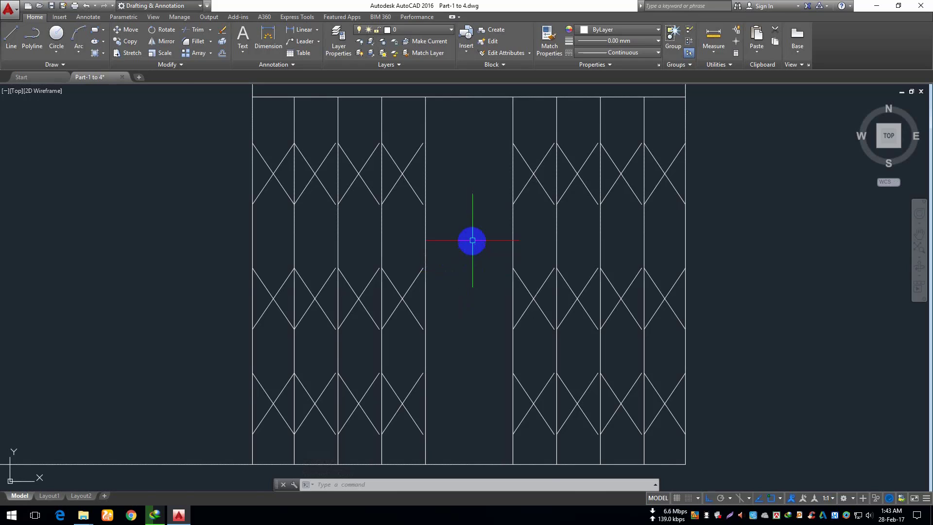
pyautogui.scroll(2, 473, 240)
pyautogui.scroll(-2, 411, 219)
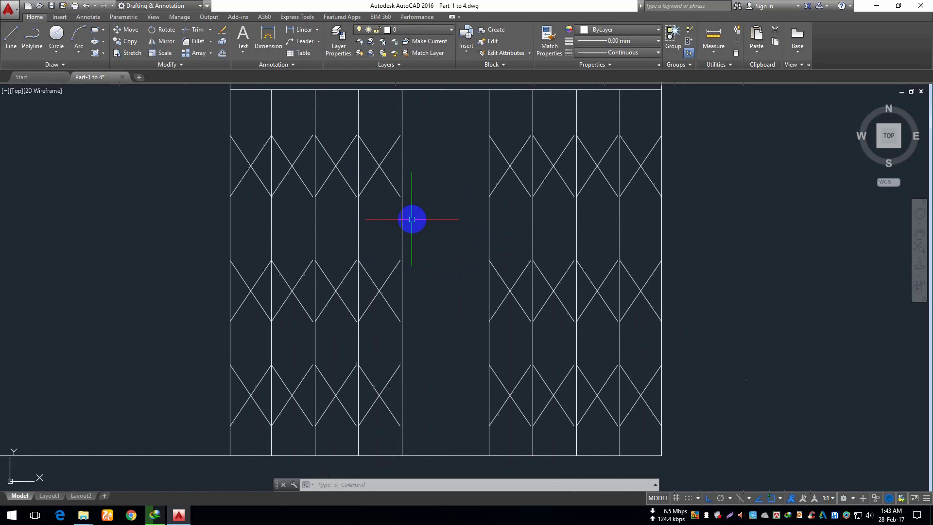
pyautogui.moveTo(483, 234)
pyautogui.mouseDown(button='middle')
pyautogui.moveTo(423, 257)
pyautogui.moveTo(436, 239)
pyautogui.mouseUp(button='middle')
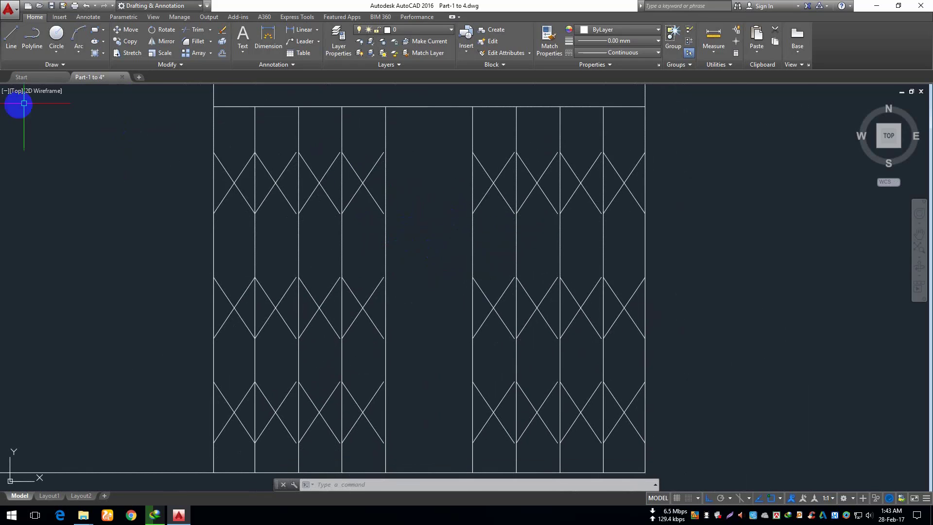
pyautogui.click(36, 41)
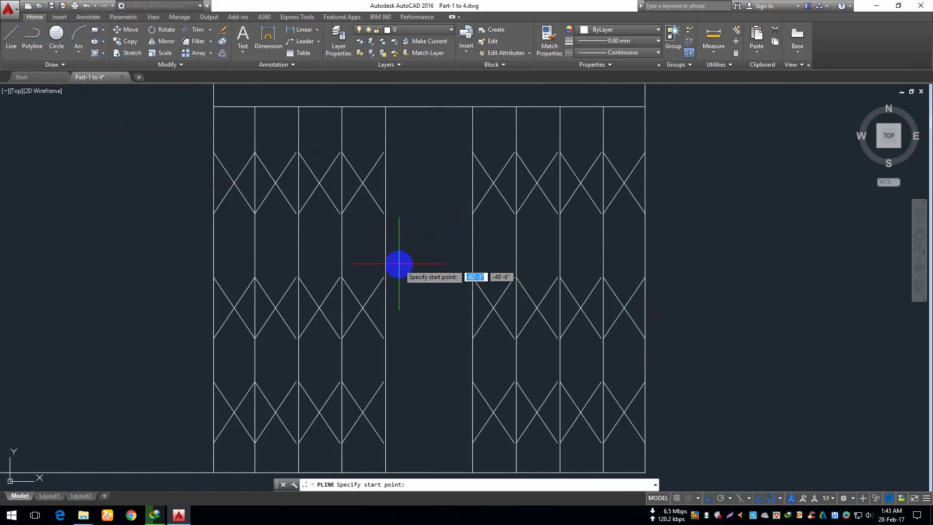
pyautogui.scroll(2, 395, 264)
pyautogui.click(374, 261)
pyautogui.click(384, 260)
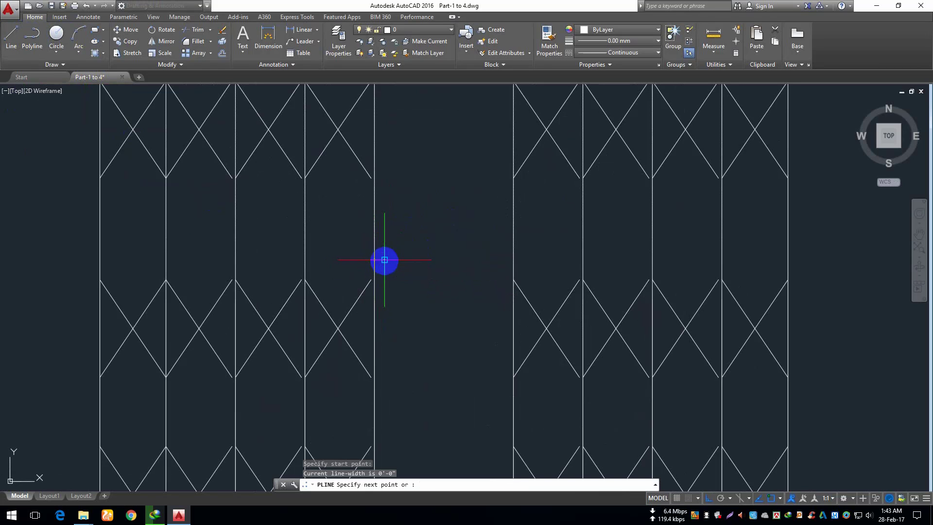
pyautogui.click(384, 363)
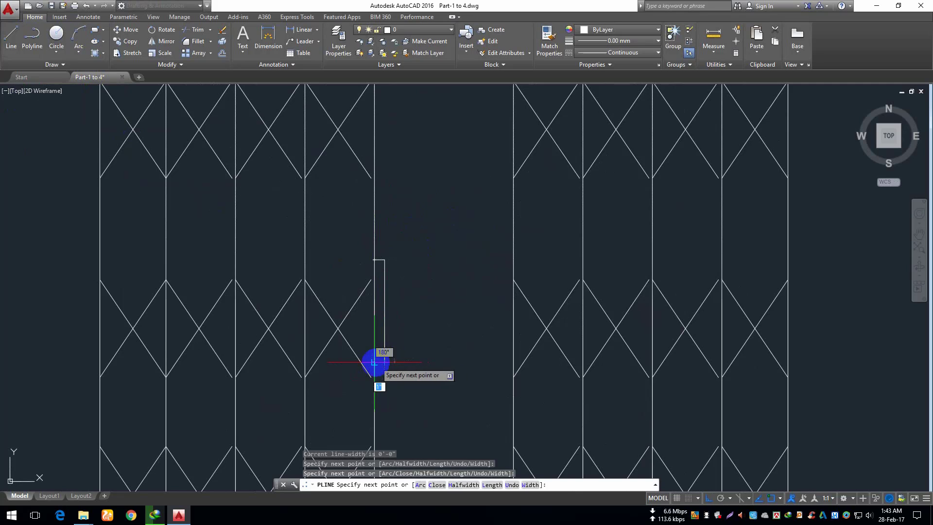
pyautogui.click(375, 362)
pyautogui.press('Return')
# Step: Mirror the handle about the vertical centreline of the gate opening, keeping the original, and save the drawing
pyautogui.scroll(-3, 381, 363)
pyautogui.moveTo(428, 375); pyautogui.dragTo(392, 324, button='middle')
pyautogui.scroll(4, 364, 288)
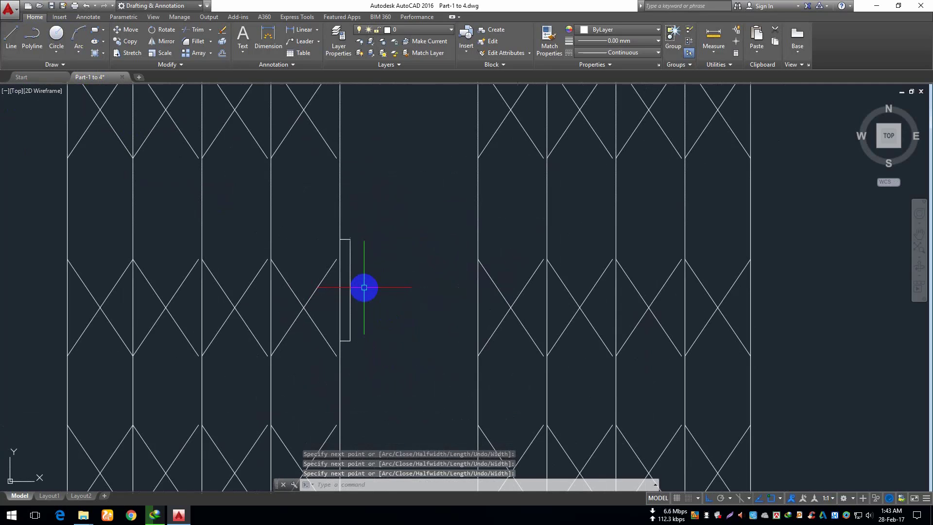
pyautogui.click(350, 287)
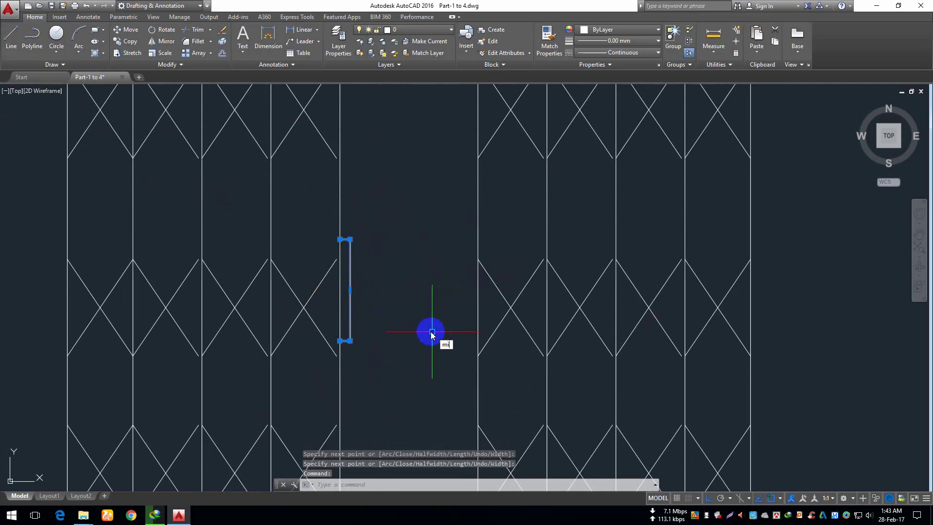
pyautogui.press('Return')
pyautogui.scroll(-2, 403, 327)
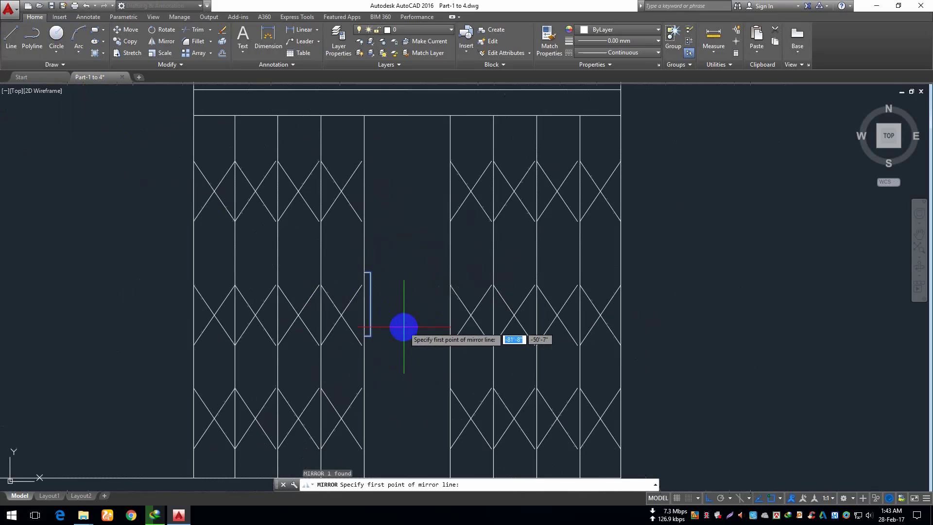
pyautogui.click(405, 116)
pyautogui.click(417, 220)
pyautogui.press('Return')
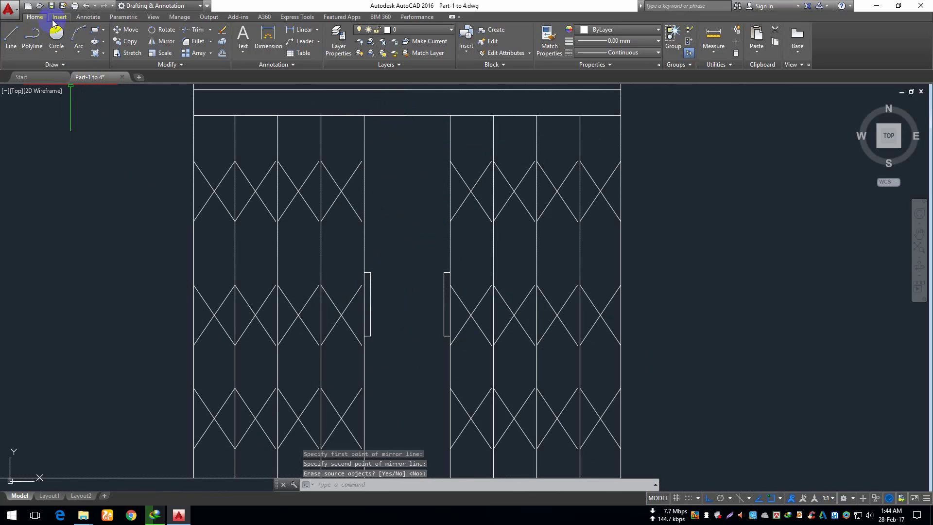
pyautogui.hotkey('ctrl', 's')
pyautogui.scroll(-2, 393, 288)
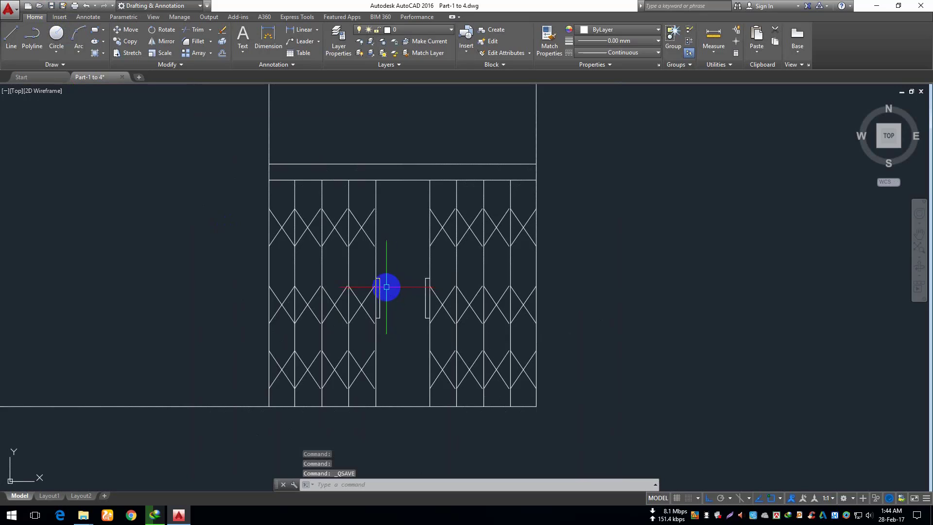
pyautogui.scroll(-2, 386, 287)
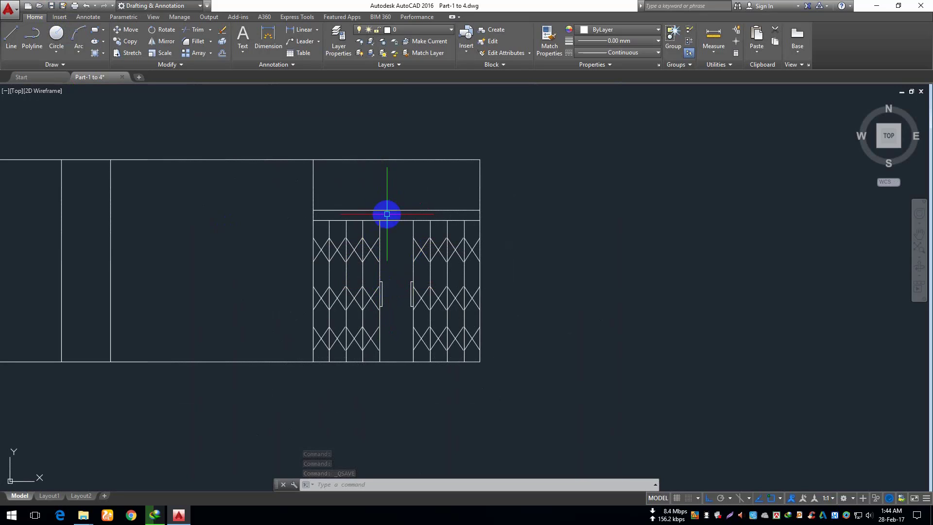
# Step: Examine the SW 10' bay in front of the living space on the floor plan
pyautogui.scroll(2, 387, 213)
pyautogui.scroll(-4, 384, 210)
pyautogui.moveTo(194, 221)
pyautogui.mouseDown(button='middle')
pyautogui.moveTo(454, 317)
pyautogui.moveTo(351, 359)
pyautogui.mouseUp(button='middle')
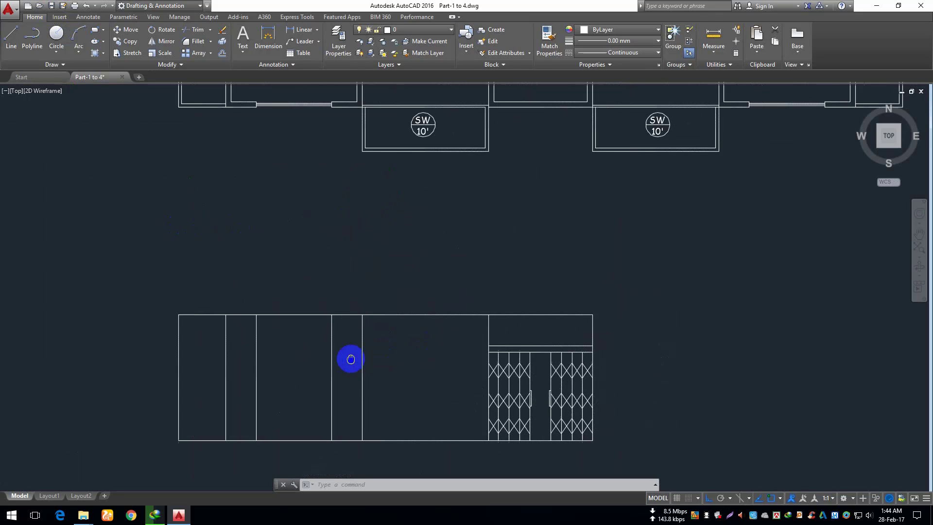
pyautogui.moveTo(425, 162); pyautogui.dragTo(406, 250, button='middle')
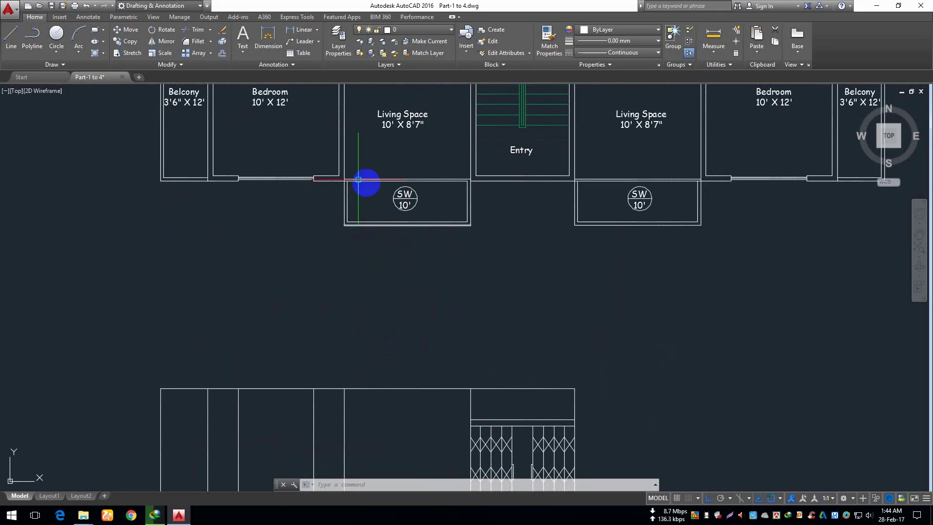
pyautogui.scroll(6, 416, 179)
pyautogui.click(355, 148)
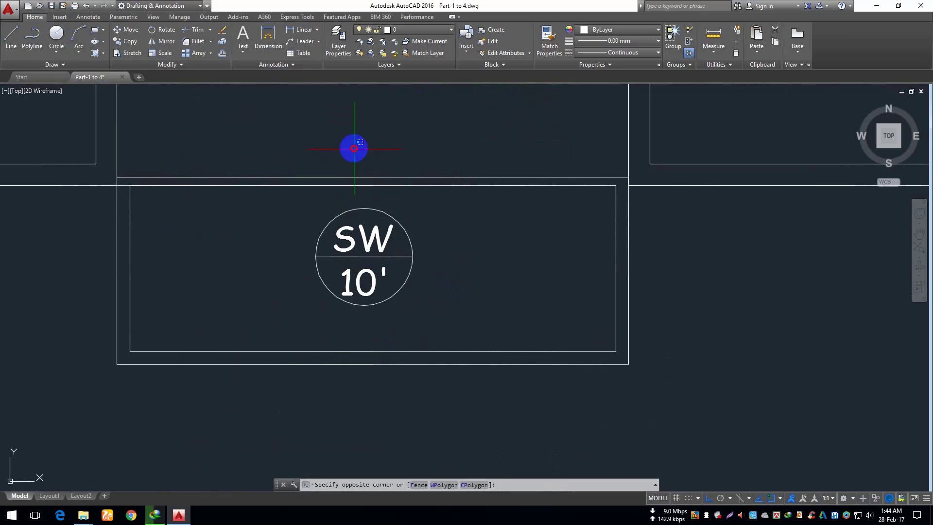
pyautogui.click(265, 196)
pyautogui.press('Escape')
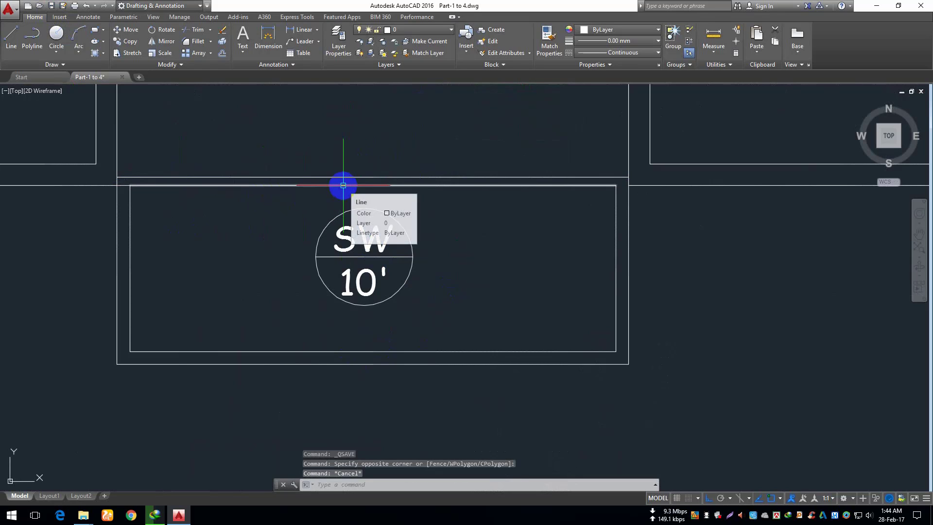
# Step: Draw a horizontal line from the gate's upper-left corner across the adjoining wide bay to its far vertical edge
pyautogui.scroll(-4, 357, 199)
pyautogui.moveTo(388, 312); pyautogui.dragTo(352, 141, button='middle')
pyautogui.moveTo(361, 321); pyautogui.dragTo(400, 136, button='middle')
pyautogui.scroll(2, 336, 238)
pyautogui.moveTo(369, 274); pyautogui.dragTo(334, 233, button='middle')
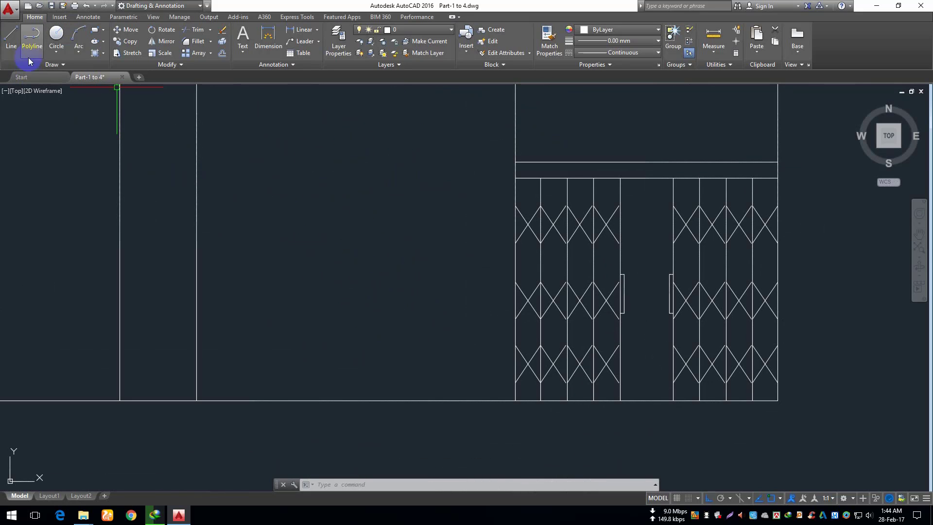
pyautogui.click(11, 35)
pyautogui.click(515, 178)
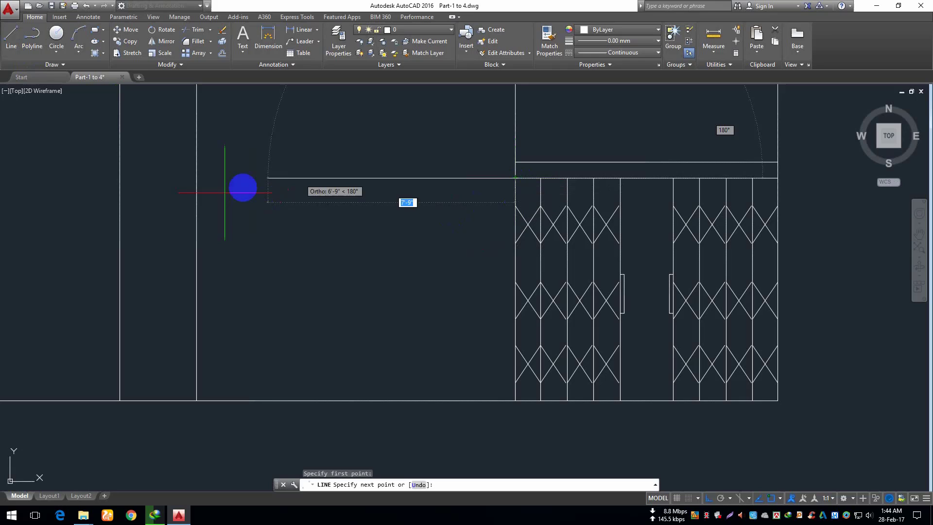
pyautogui.click(196, 178)
pyautogui.press('Return')
# Step: Draw a rectangle about 10' by 7' filling the wide bay from the new horizontal line down to the ground line
pyautogui.scroll(3, 285, 302)
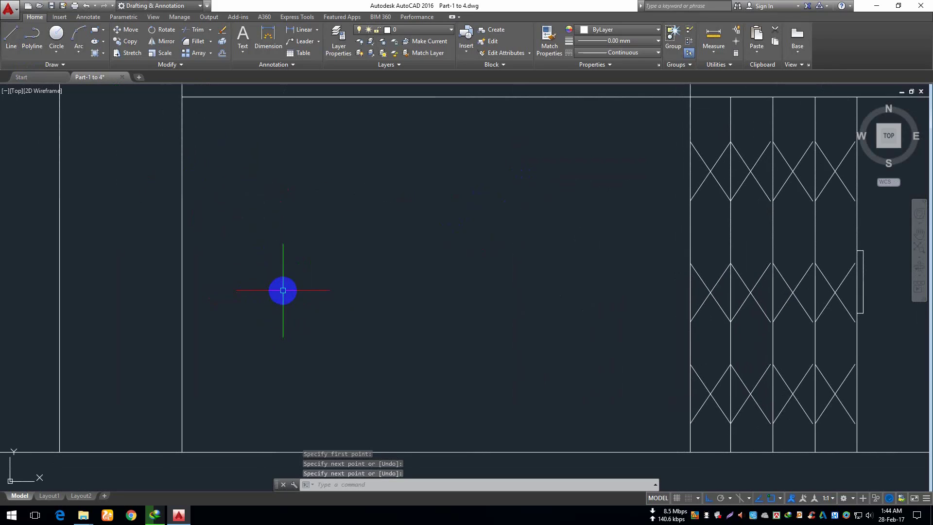
pyautogui.click(103, 42)
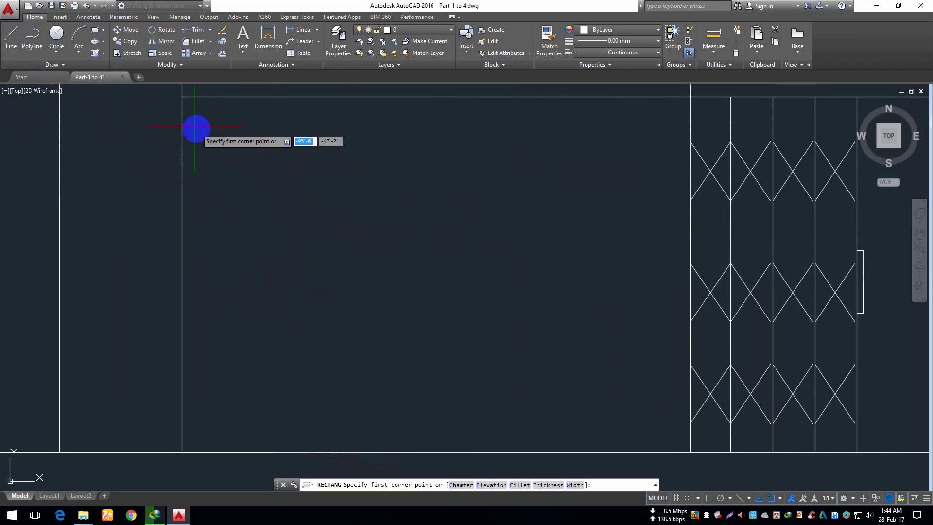
pyautogui.click(182, 96)
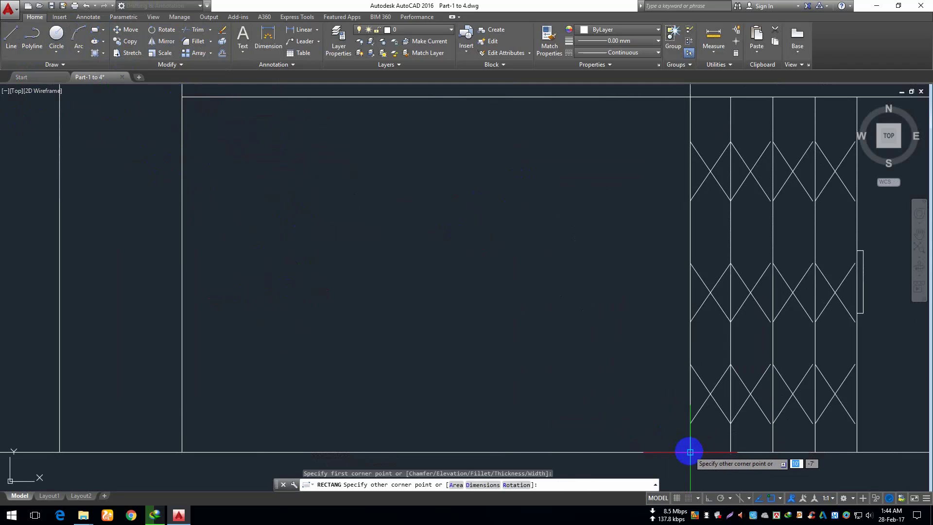
pyautogui.click(687, 446)
# Step: Offset the bay rectangle 2" inward to form the opening's frame
pyautogui.write('o')
pyautogui.press('Return')
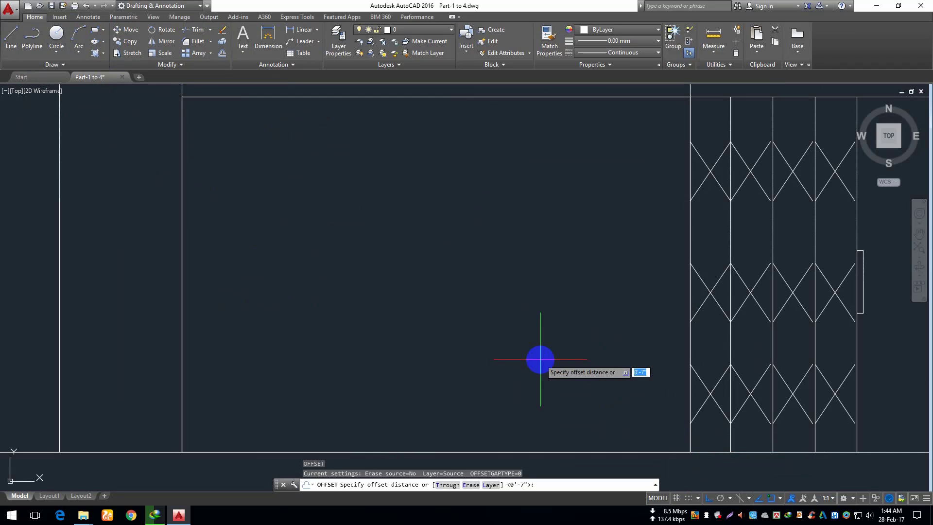
pyautogui.write('2')
pyautogui.press('Return')
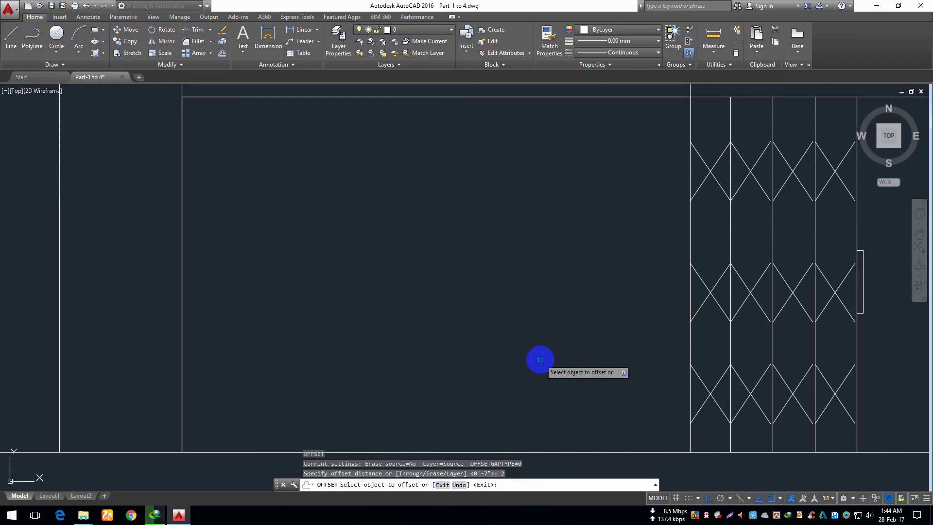
pyautogui.click(487, 97)
pyautogui.click(533, 373)
# Step: Explode the outer and inner frame rectangles into separate lines
pyautogui.click(270, 333)
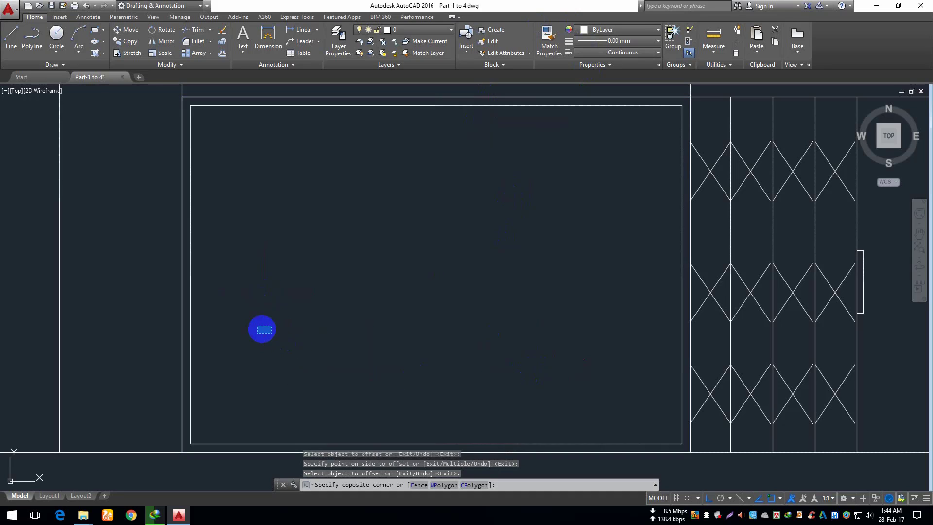
pyautogui.click(176, 300)
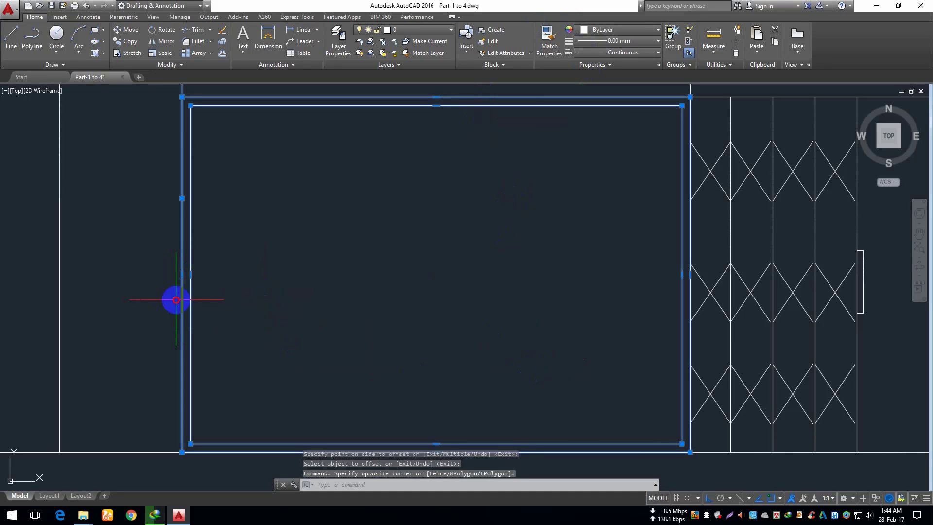
pyautogui.scroll(-2, 332, 316)
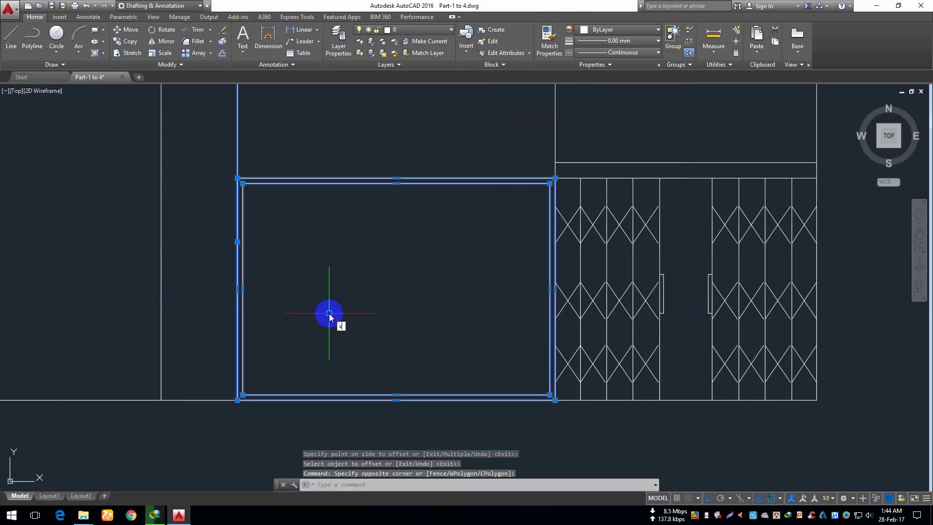
pyautogui.write('x')
pyautogui.press('Return')
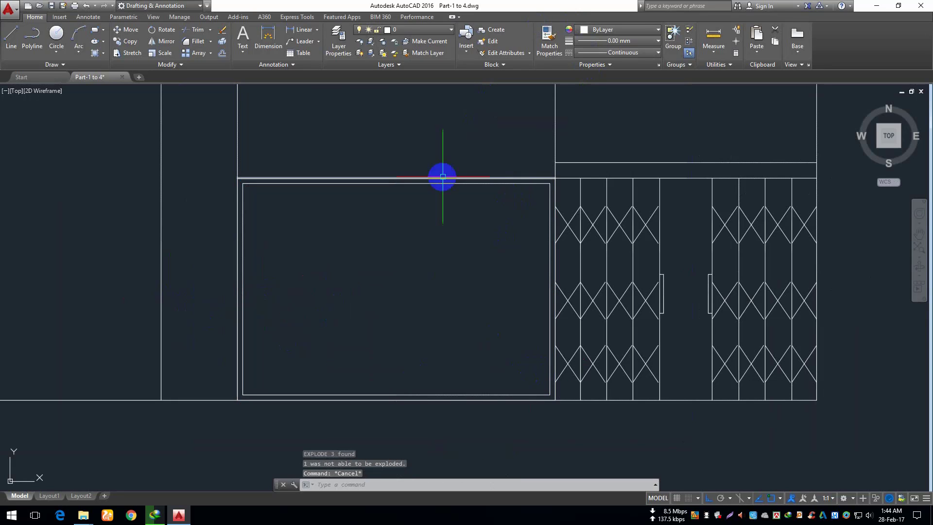
# Step: Delete the bottom edge of the inner frame just above the ground line
pyautogui.scroll(2, 396, 208)
pyautogui.moveTo(402, 302); pyautogui.dragTo(441, 156, button='middle')
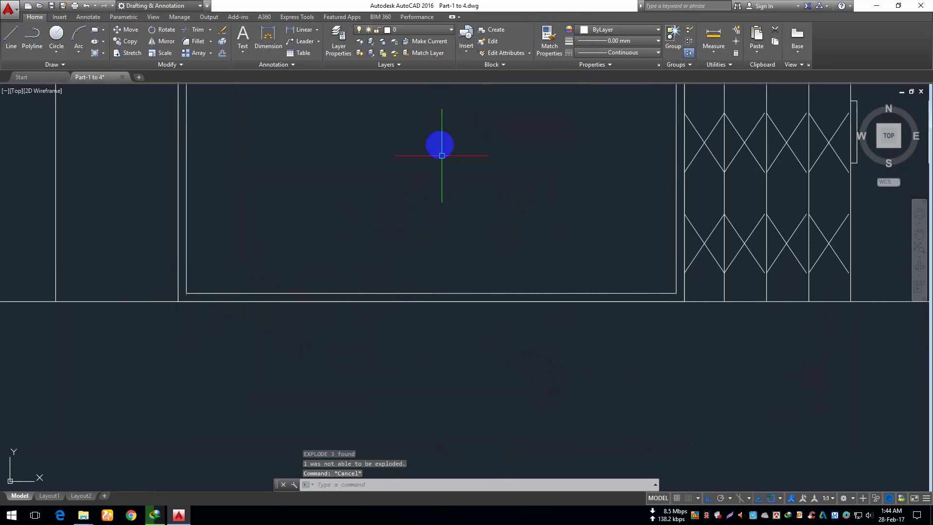
pyautogui.click(451, 282)
pyautogui.click(431, 297)
pyautogui.press('Delete')
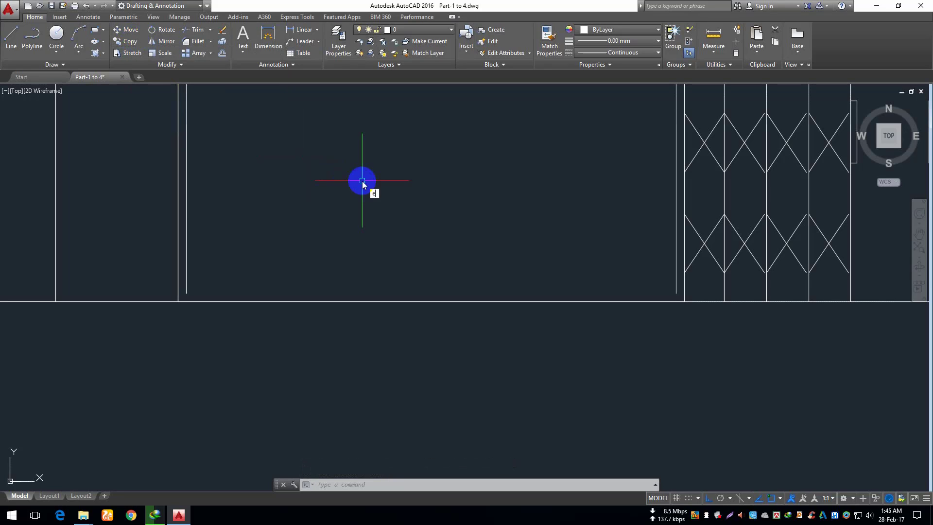
# Step: Extend both inner vertical frame lines down to the ground line
pyautogui.write('x')
pyautogui.press('Return')
pyautogui.press('Return')
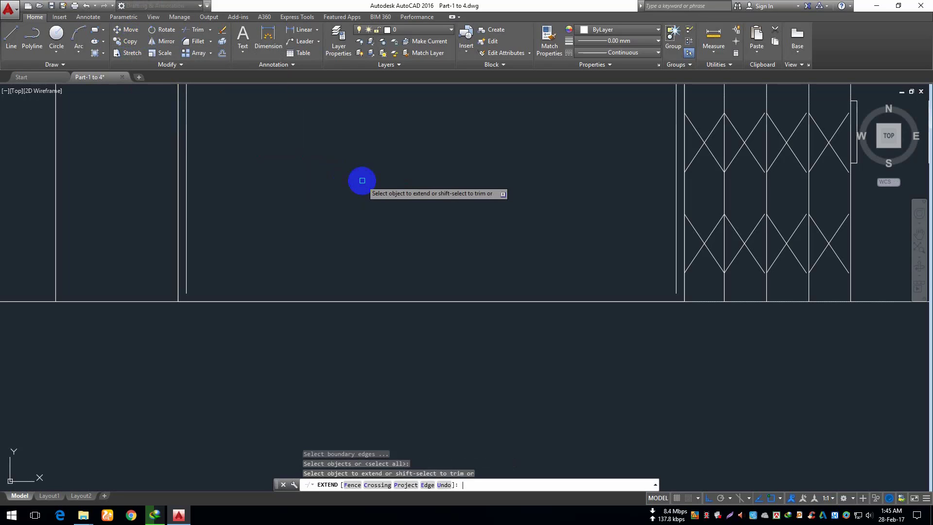
pyautogui.click(184, 289)
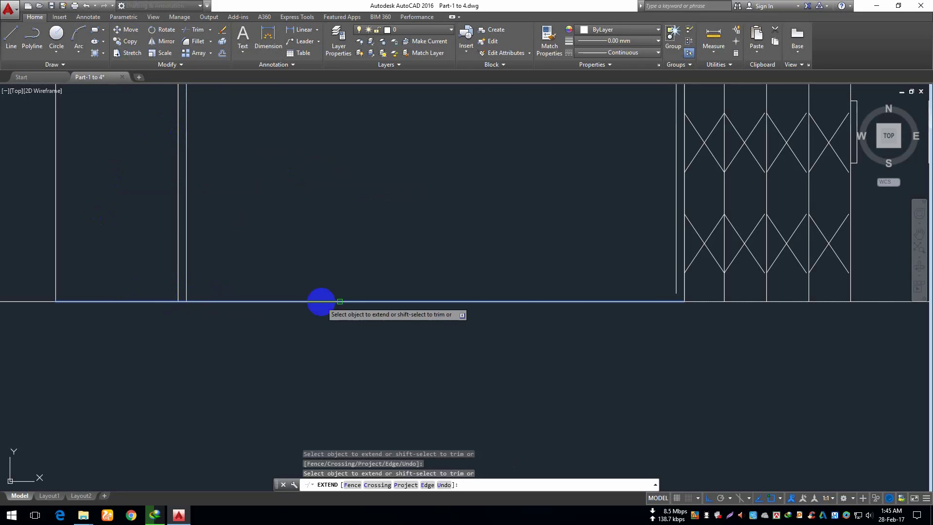
pyautogui.click(675, 281)
pyautogui.press('Return')
# Step: Draw a vertical line from the midpoint of the inner frame's top edge down to the ground line
pyautogui.moveTo(357, 172); pyautogui.dragTo(356, 340, button='middle')
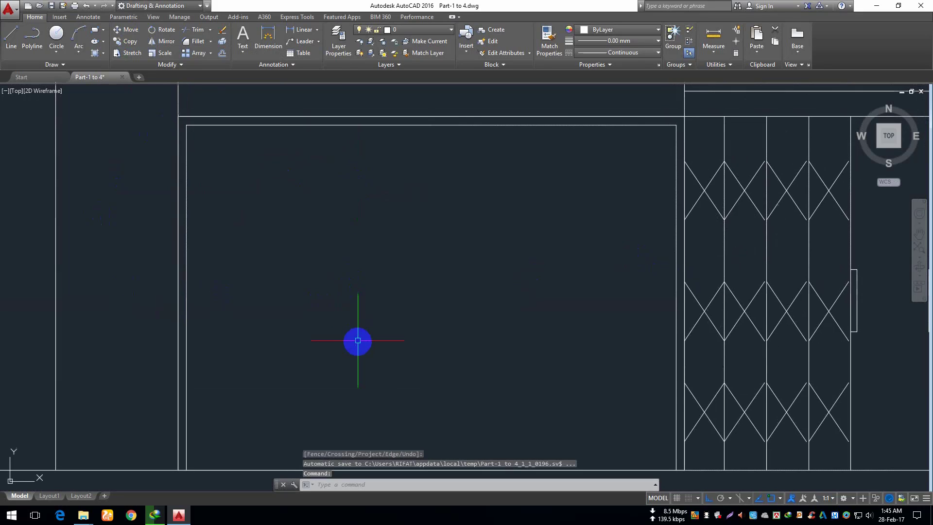
pyautogui.scroll(-2, 354, 308)
pyautogui.scroll(2, 335, 271)
pyautogui.moveTo(335, 271); pyautogui.dragTo(361, 265, button='middle')
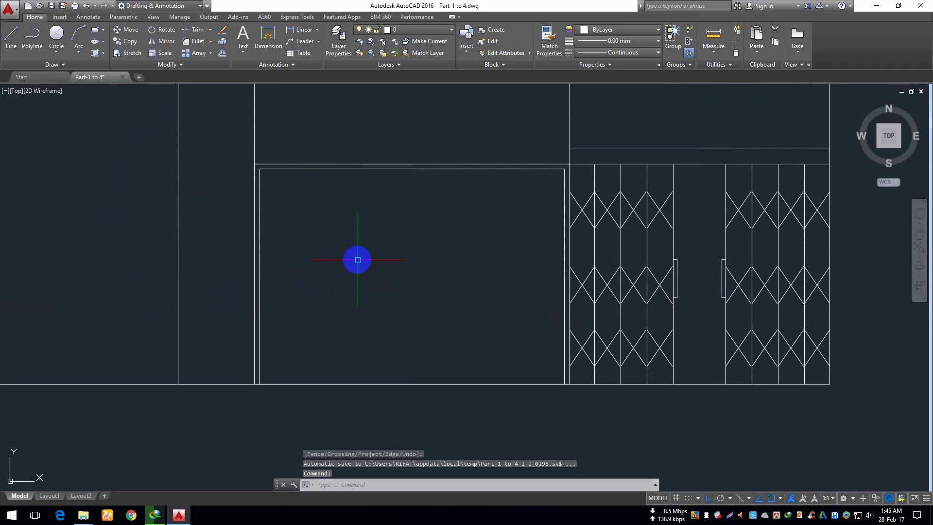
pyautogui.scroll(2, 413, 287)
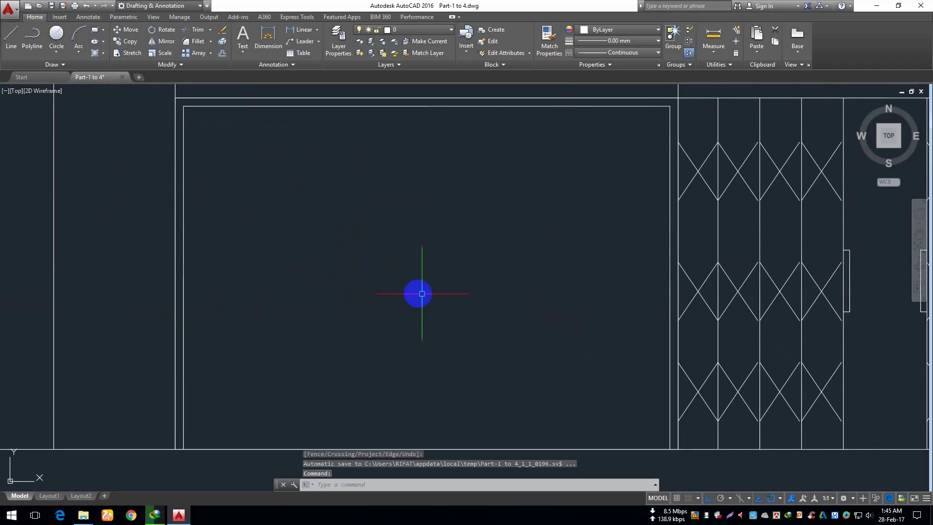
pyautogui.click(17, 37)
pyautogui.click(413, 101)
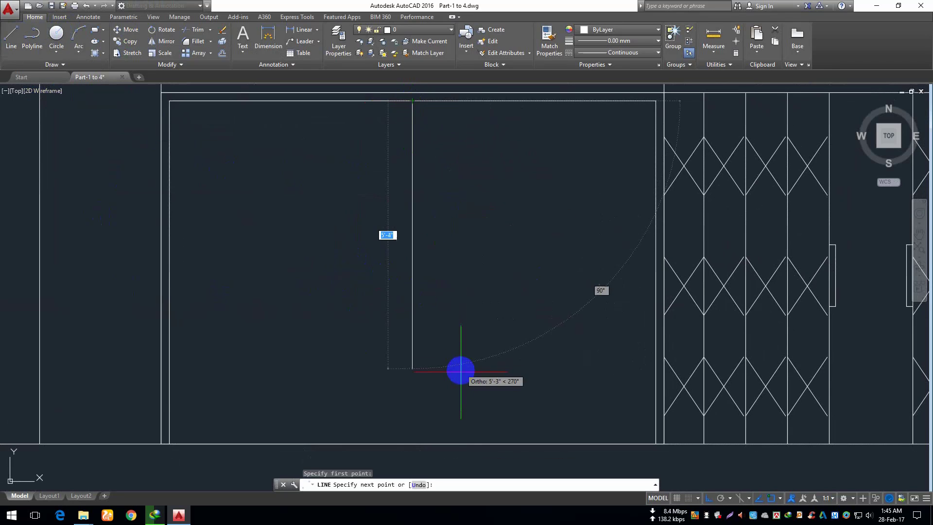
pyautogui.click(412, 443)
pyautogui.press('Return')
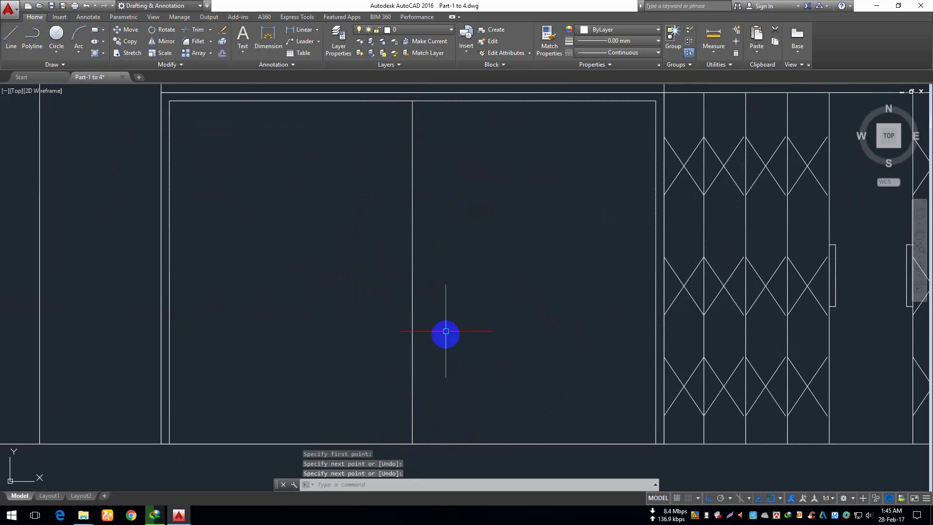
# Step: Offset the frame's central vertical line 2" to the left
pyautogui.write('o')
pyautogui.press('Return')
pyautogui.write('2')
pyautogui.press('Return')
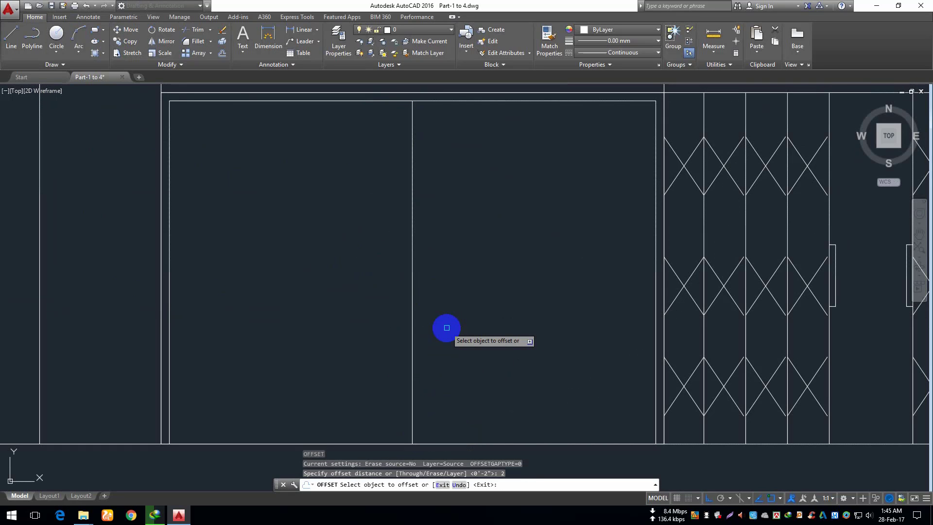
pyautogui.click(411, 140)
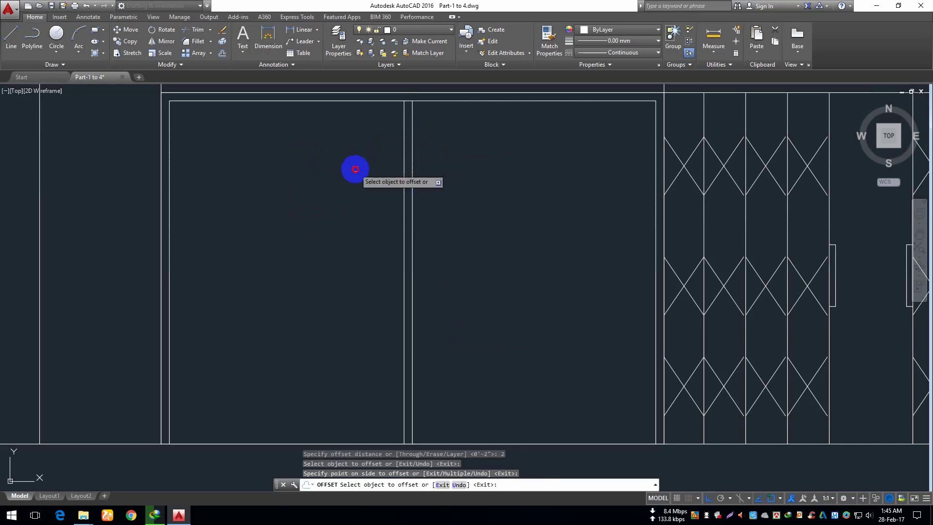
pyautogui.click(354, 167)
# Step: Extend the left of the two central vertical lines up to the outer frame's top edge
pyautogui.scroll(6, 406, 141)
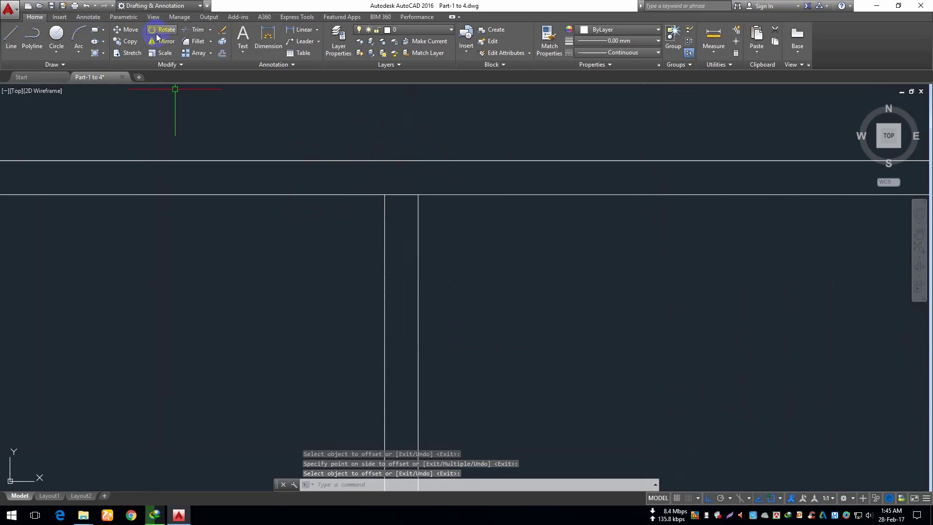
pyautogui.rightClick(189, 36)
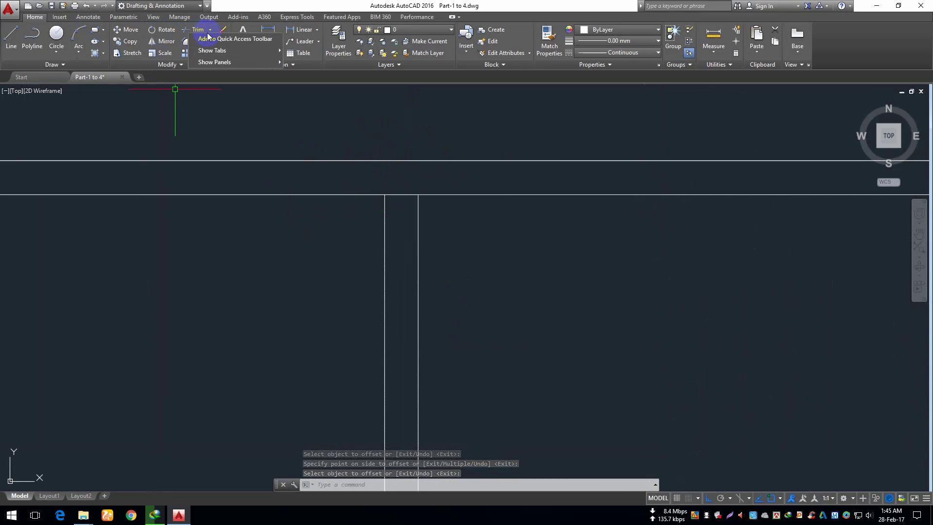
pyautogui.click(210, 31)
pyautogui.click(203, 65)
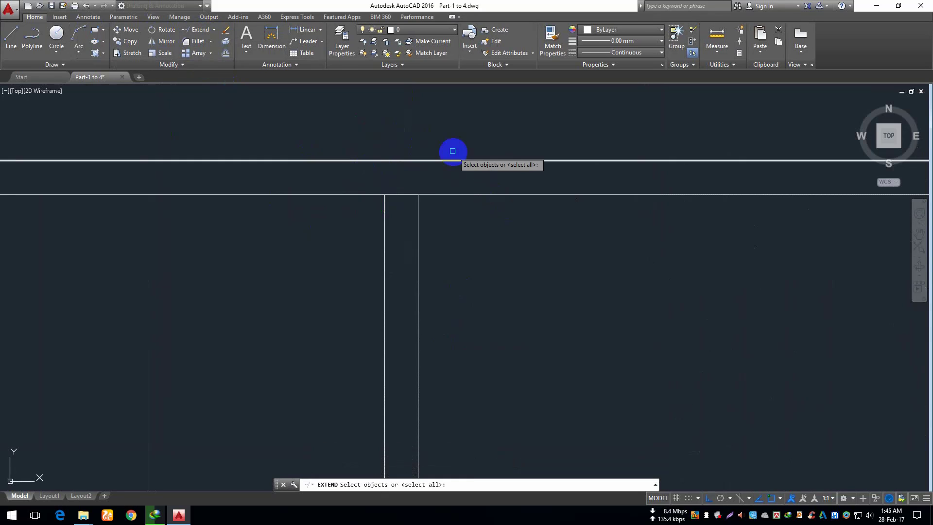
pyautogui.press('Return')
pyautogui.click(385, 204)
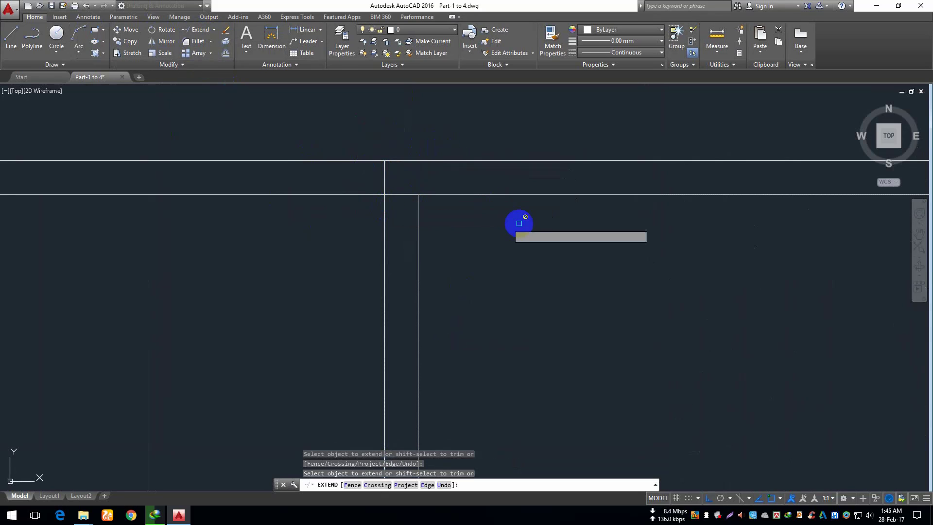
pyautogui.press('Return')
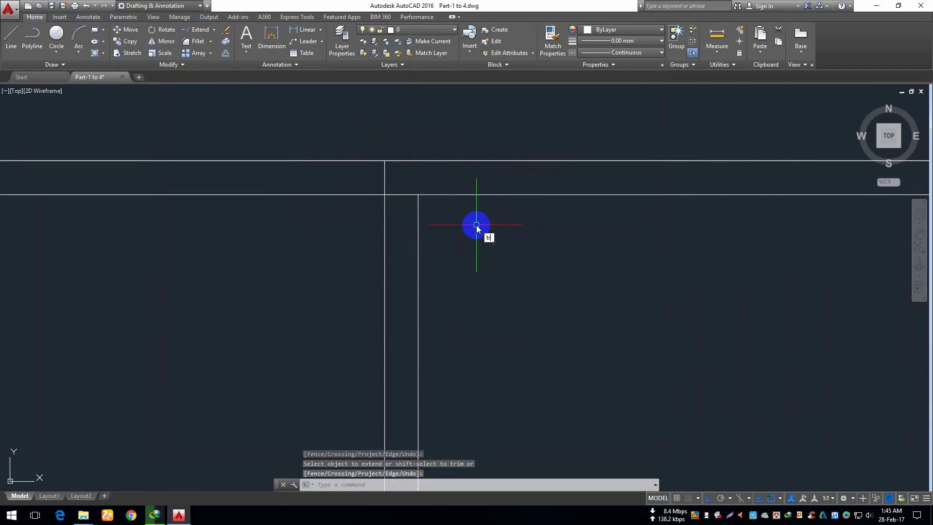
# Step: Trim the inner frame's top edge between the two central vertical lines
pyautogui.press('Return')
pyautogui.press('Return')
pyautogui.click(410, 182)
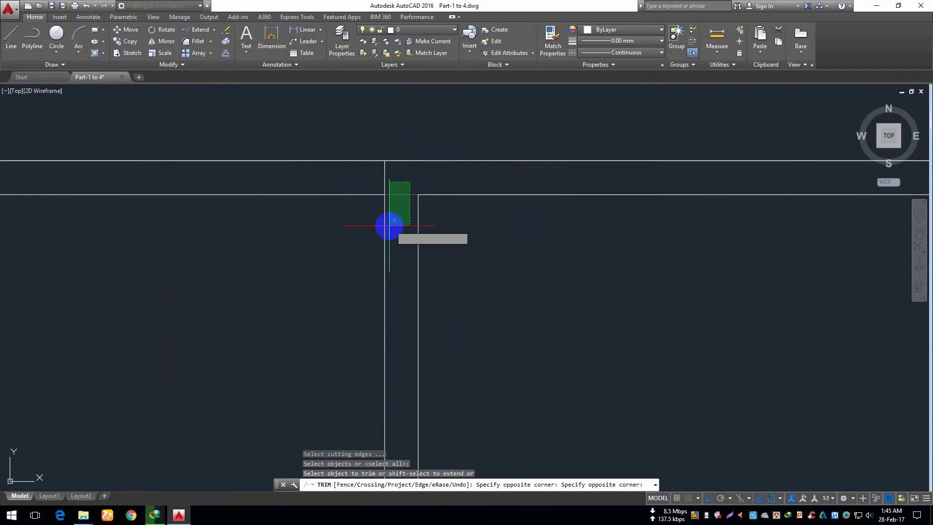
pyautogui.click(394, 220)
pyautogui.press('Return')
pyautogui.scroll(-6, 423, 223)
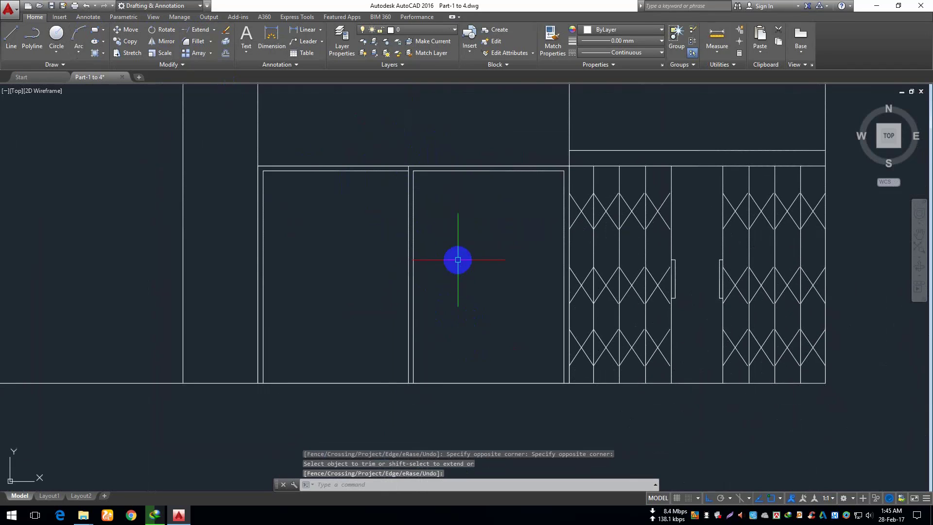
pyautogui.scroll(-4, 479, 220)
pyautogui.moveTo(479, 218)
pyautogui.mouseDown(button='middle')
pyautogui.moveTo(445, 314)
pyautogui.moveTo(440, 248)
pyautogui.mouseUp(button='middle')
pyautogui.scroll(2, 415, 342)
pyautogui.scroll(4, 369, 375)
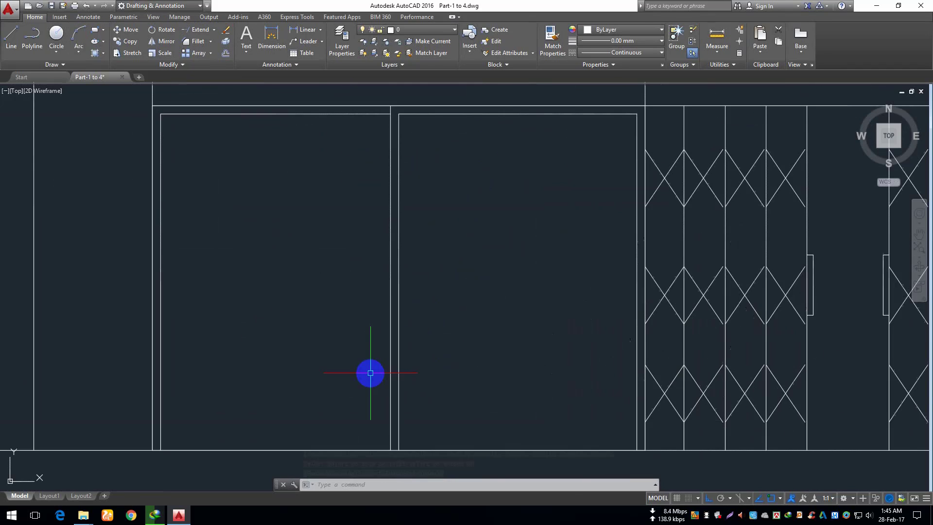
pyautogui.moveTo(369, 375); pyautogui.dragTo(400, 309, button='middle')
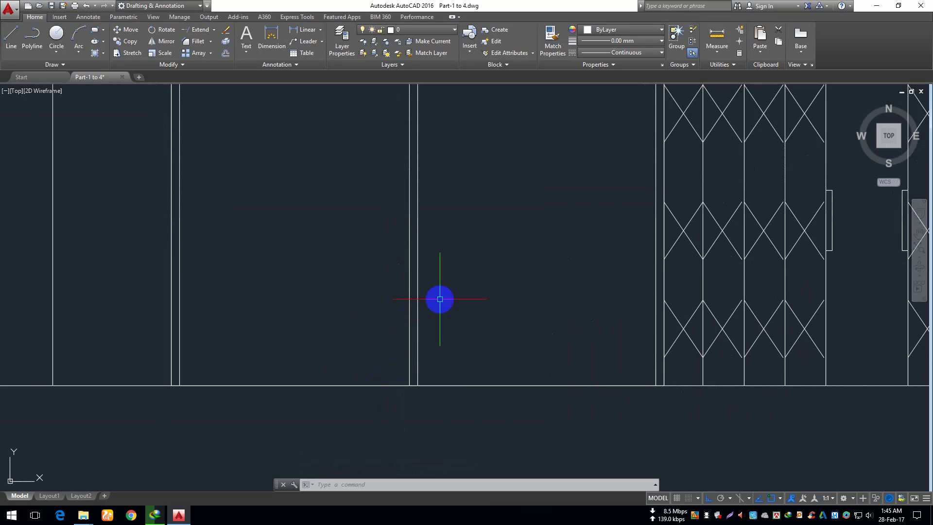
# Step: Offset the ground line 36" upward across the framed two-panel opening
pyautogui.write('o')
pyautogui.press('Return')
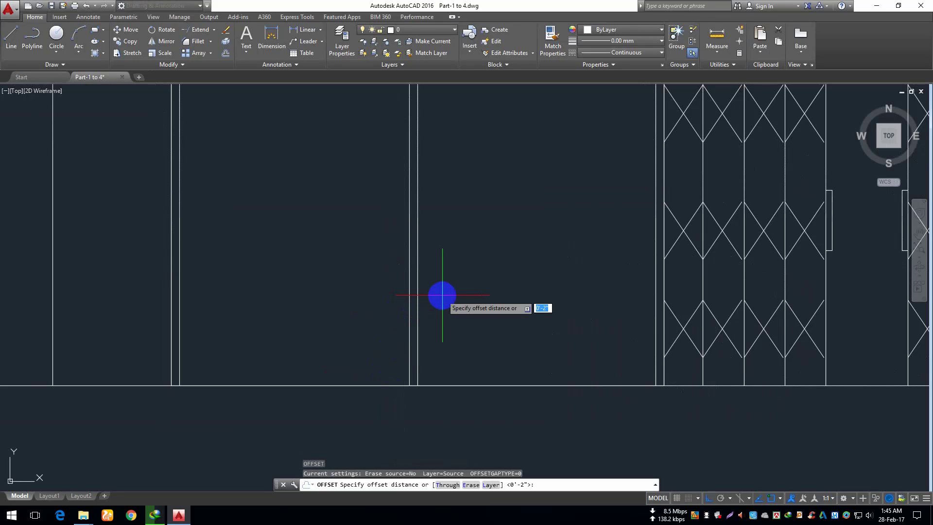
pyautogui.write('36')
pyautogui.press('Return')
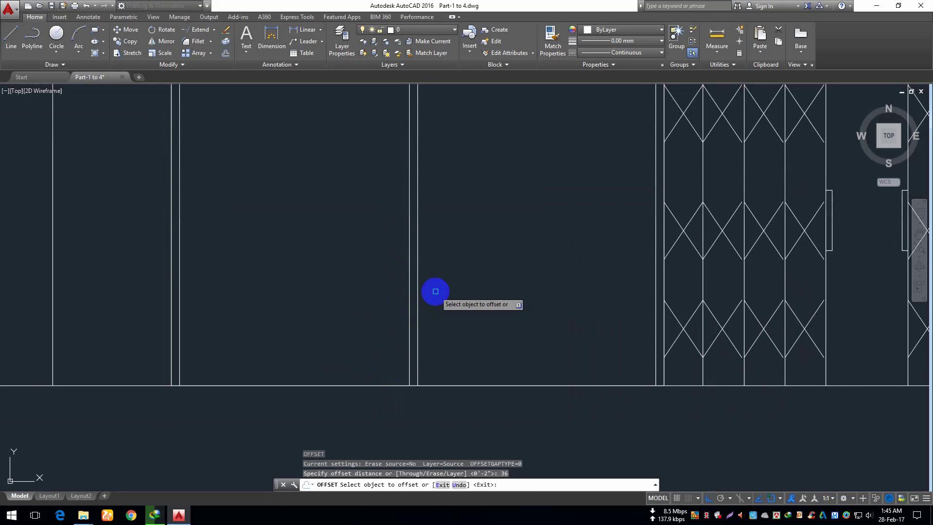
pyautogui.click(477, 385)
pyautogui.click(509, 279)
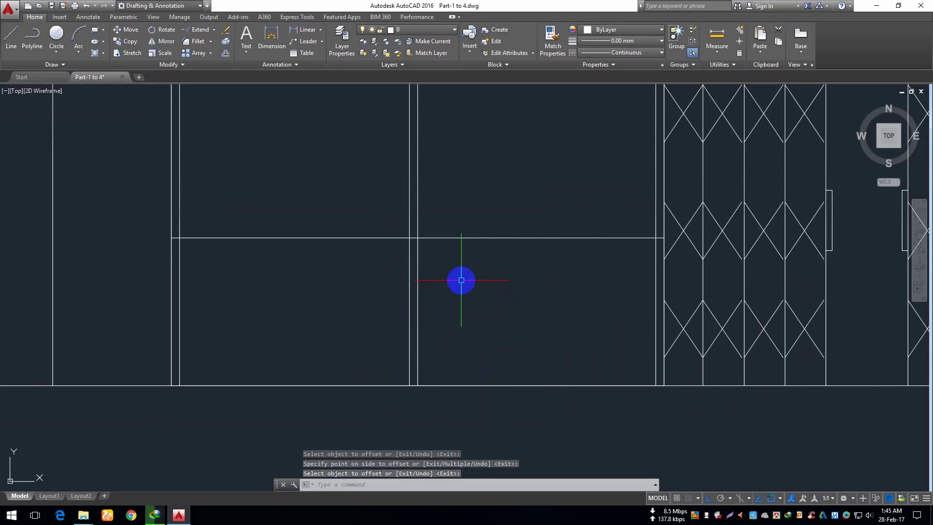
# Step: Offset the new horizontal line across the opening 2" downward to form the top rail
pyautogui.moveTo(461, 280); pyautogui.dragTo(469, 294, button='middle')
pyautogui.scroll(2, 404, 308)
pyautogui.moveTo(415, 327); pyautogui.dragTo(430, 294, button='middle')
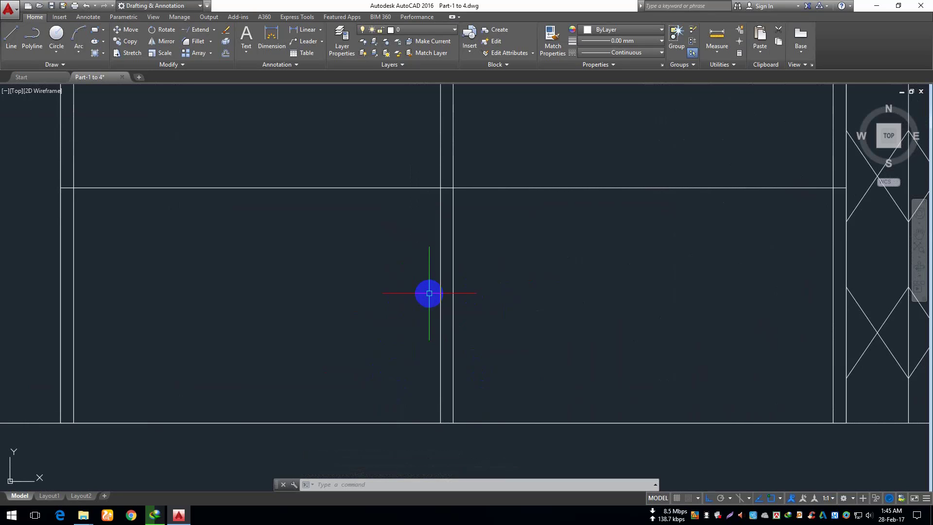
pyautogui.press('Return')
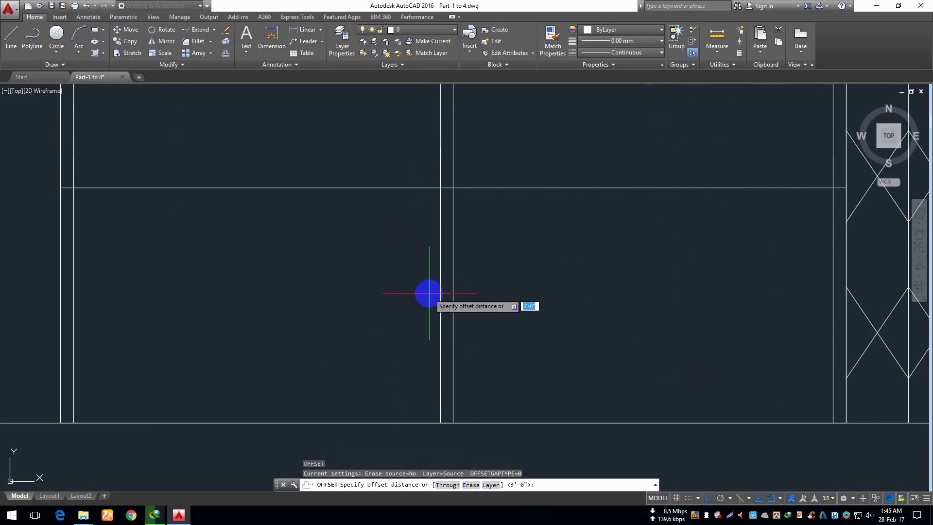
pyautogui.press('Return')
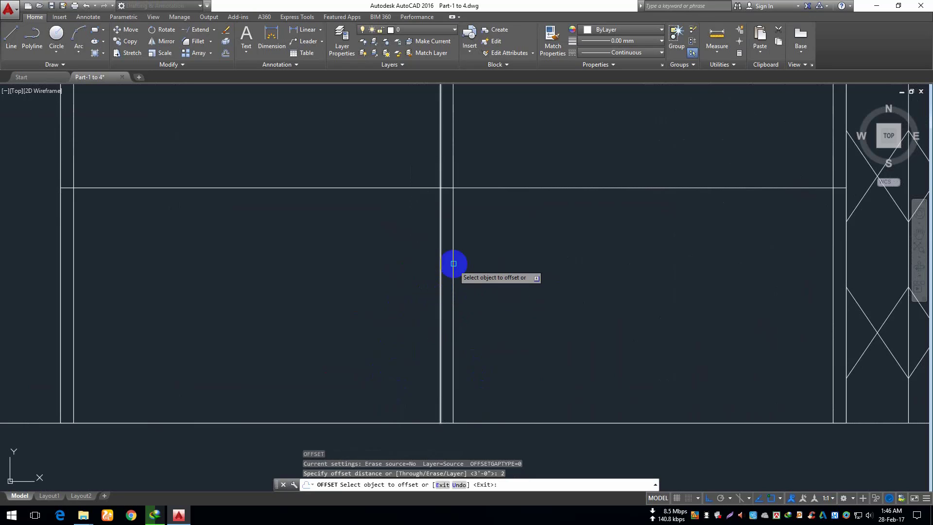
pyautogui.click(486, 188)
pyautogui.click(494, 220)
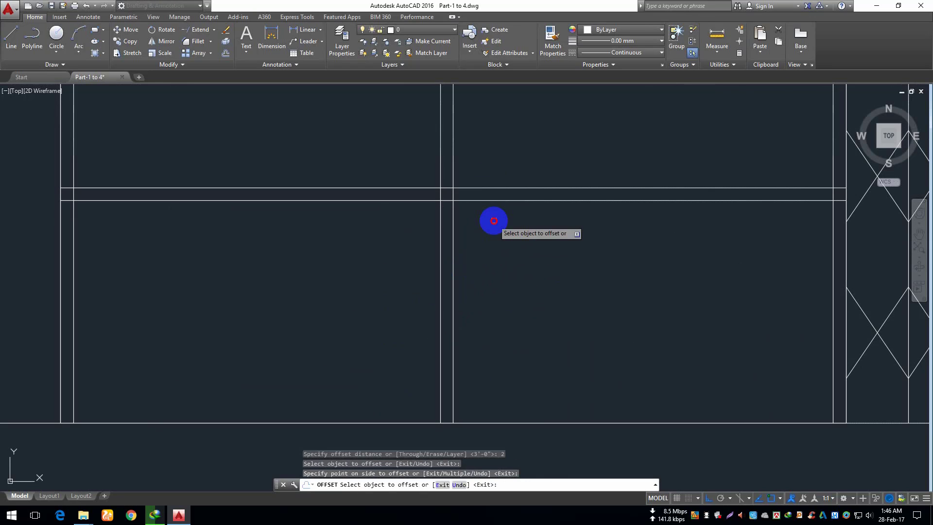
pyautogui.rightClick(494, 220)
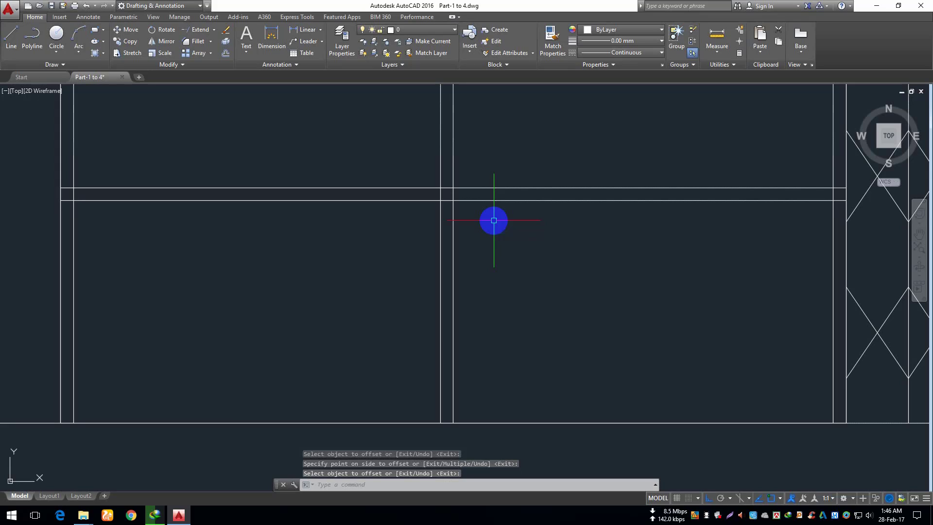
# Step: Offset the top rail's lower line 5" downward
pyautogui.press('Return')
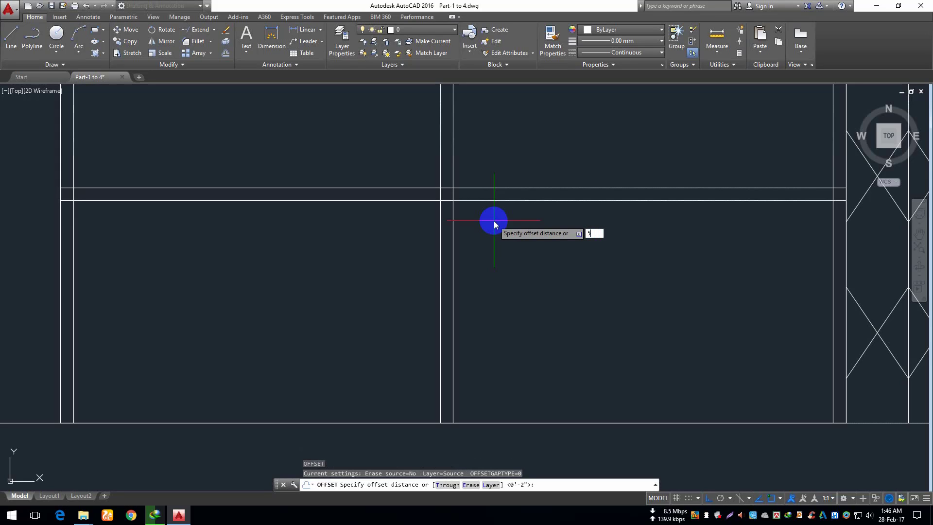
pyautogui.write('5')
pyautogui.press('Return')
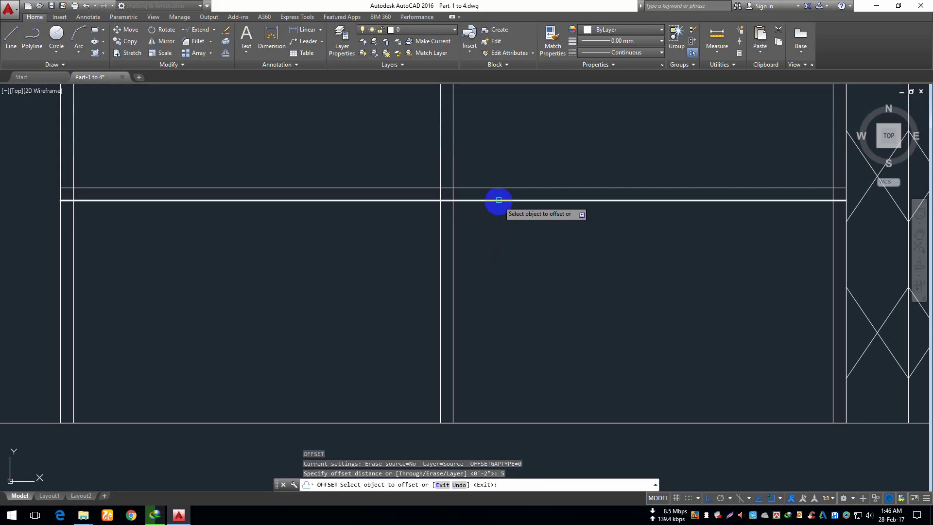
pyautogui.click(499, 200)
pyautogui.click(506, 301)
pyautogui.rightClick(508, 303)
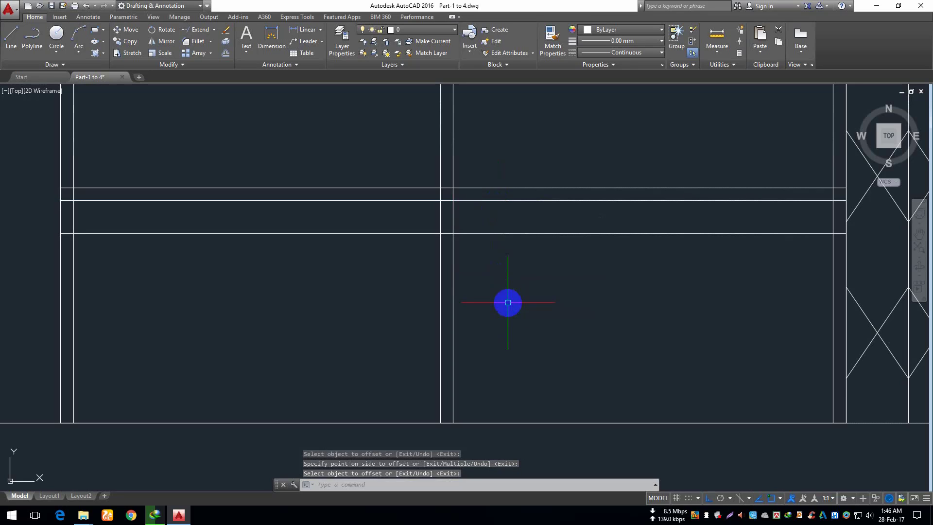
# Step: Offset the lowest horizontal line in the opening 2" downward to form a second rail
pyautogui.press('Return')
pyautogui.press('Return')
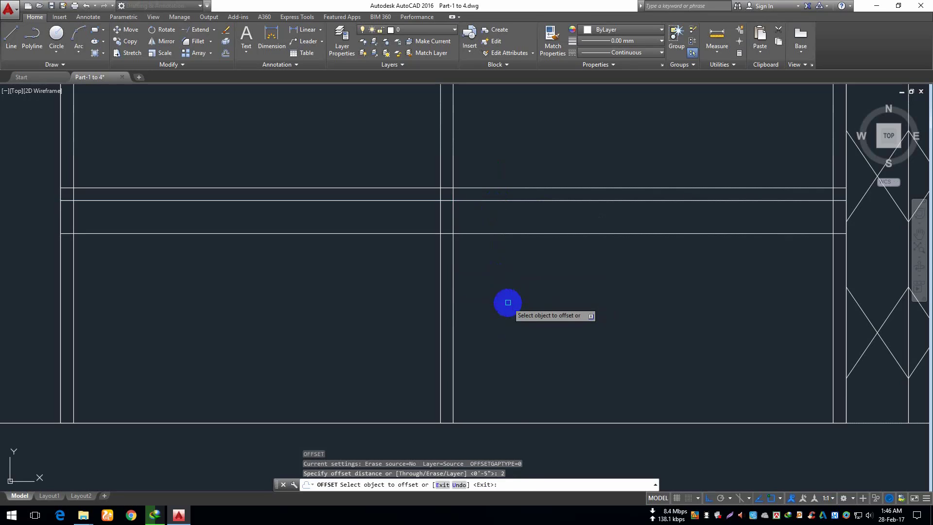
pyautogui.click(529, 234)
pyautogui.click(548, 313)
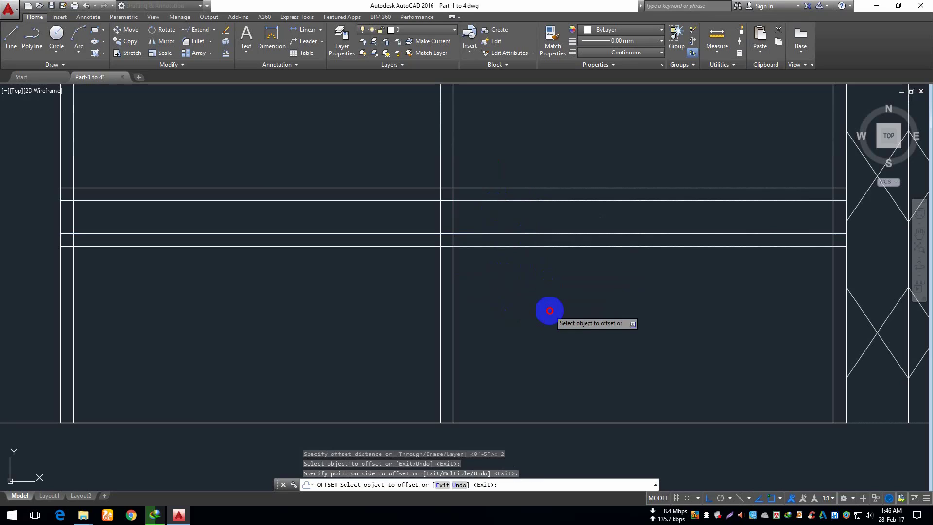
pyautogui.rightClick(551, 317)
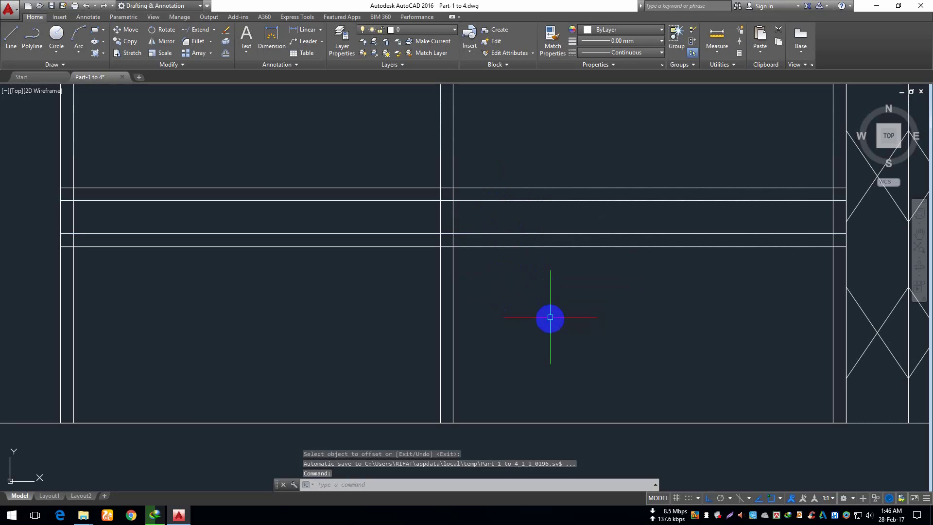
# Step: Copy the second rail's two lines downward three times, using the spacing between the first two rails
pyautogui.click(531, 222)
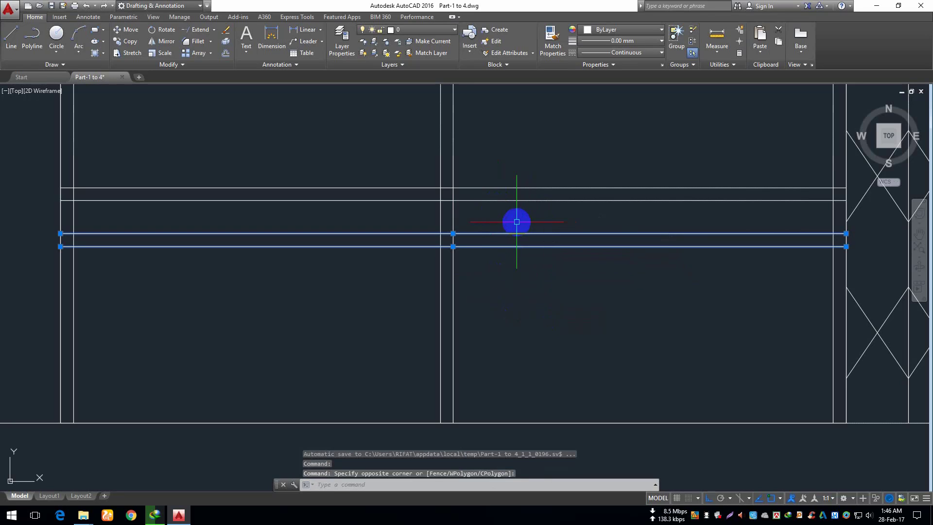
pyautogui.click(127, 44)
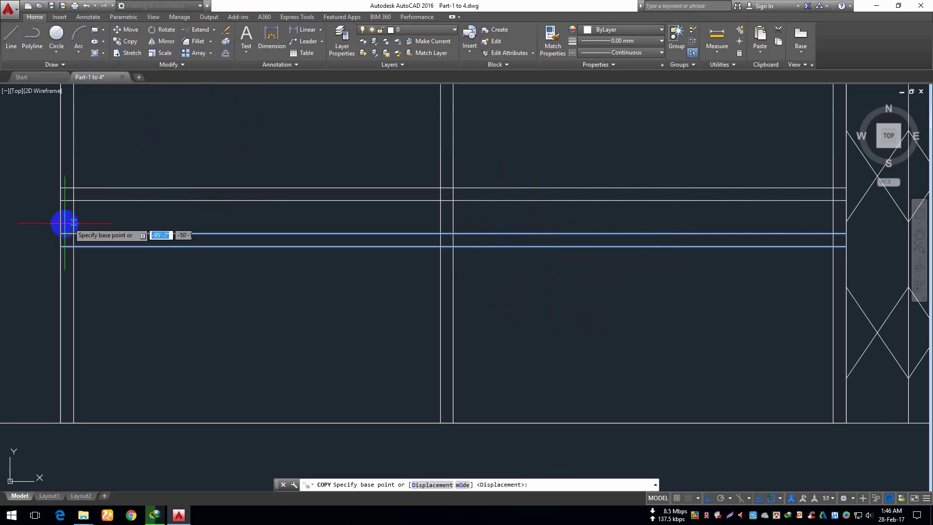
pyautogui.click(74, 201)
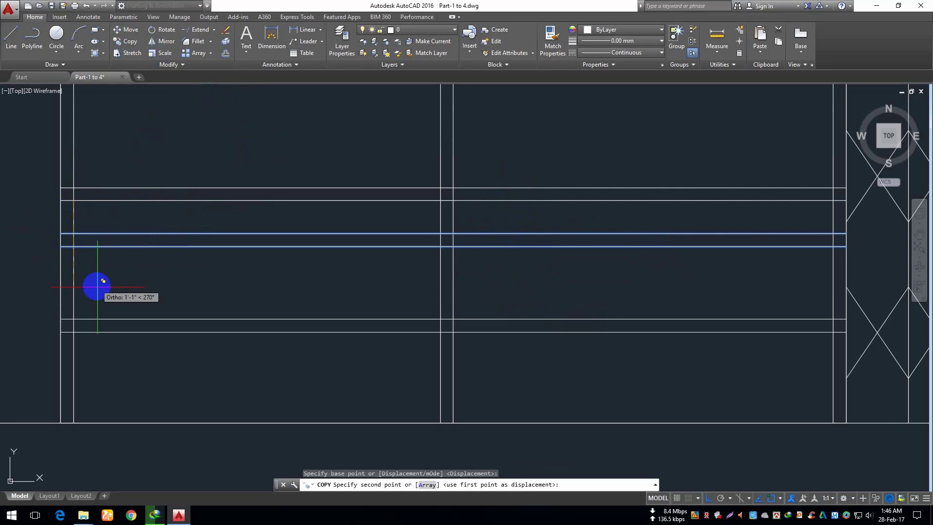
pyautogui.click(74, 246)
pyautogui.click(73, 293)
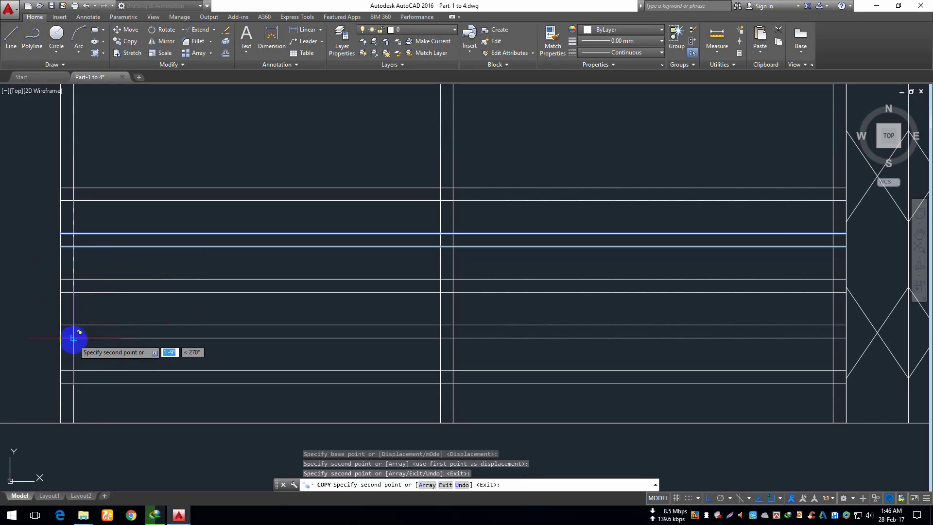
pyautogui.click(74, 338)
pyautogui.press('Return')
# Step: Trim the upper two rails' overlapping ends at the left frame member and the inner vertical line where it crosses them
pyautogui.moveTo(364, 343); pyautogui.dragTo(370, 316, button='middle')
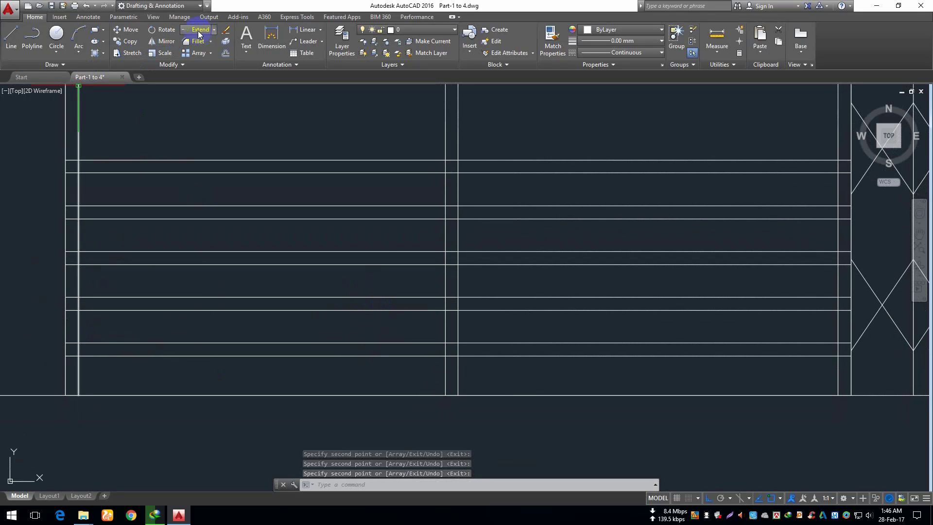
pyautogui.click(214, 30)
pyautogui.click(212, 56)
pyautogui.press('Return')
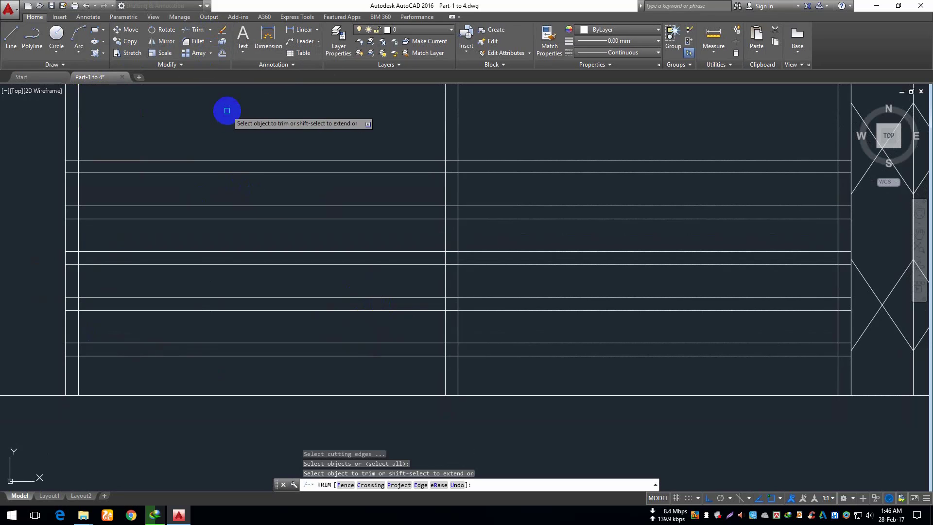
pyautogui.scroll(4, 59, 180)
pyautogui.click(93, 151)
pyautogui.click(63, 154)
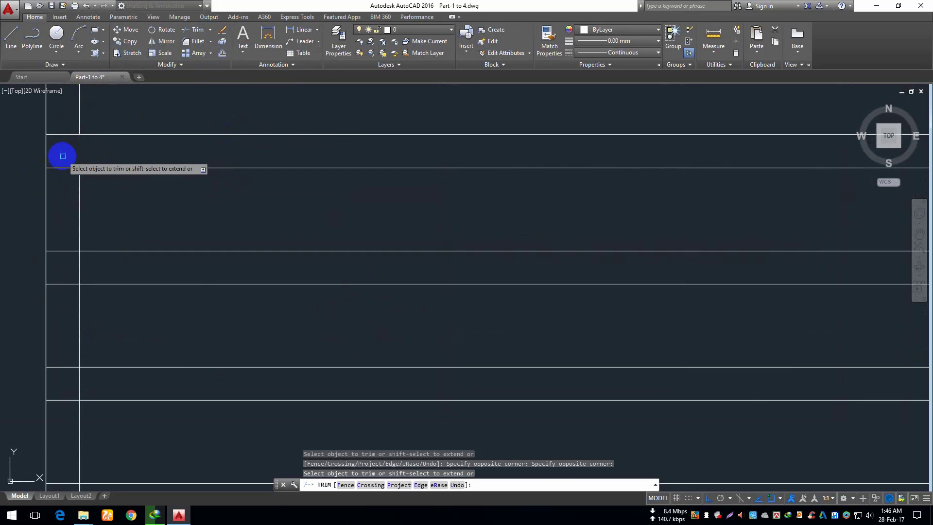
pyautogui.click(65, 148)
pyautogui.click(56, 350)
pyautogui.moveTo(79, 320); pyautogui.dragTo(103, 270, button='middle')
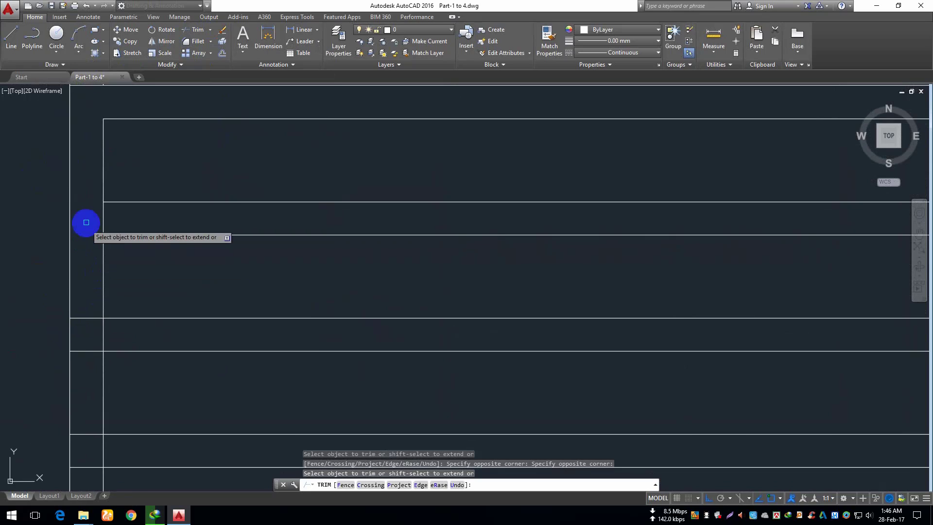
pyautogui.click(89, 215)
pyautogui.click(201, 230)
# Step: Trim the lower three rails' ends inside the left frame member and the inner vertical line where it crosses those rails
pyautogui.scroll(-3, 172, 236)
pyautogui.moveTo(171, 310); pyautogui.dragTo(138, 249, button='middle')
pyautogui.scroll(2, 114, 238)
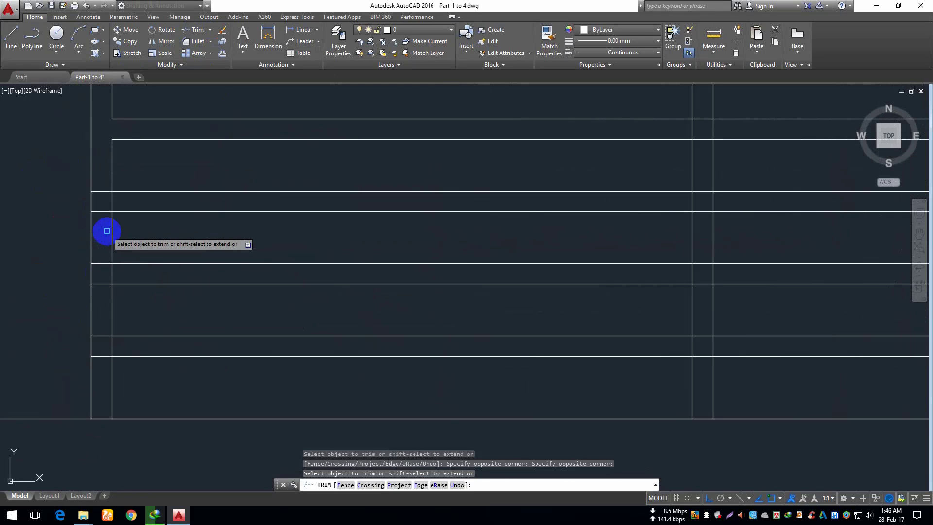
pyautogui.click(104, 176)
pyautogui.click(99, 402)
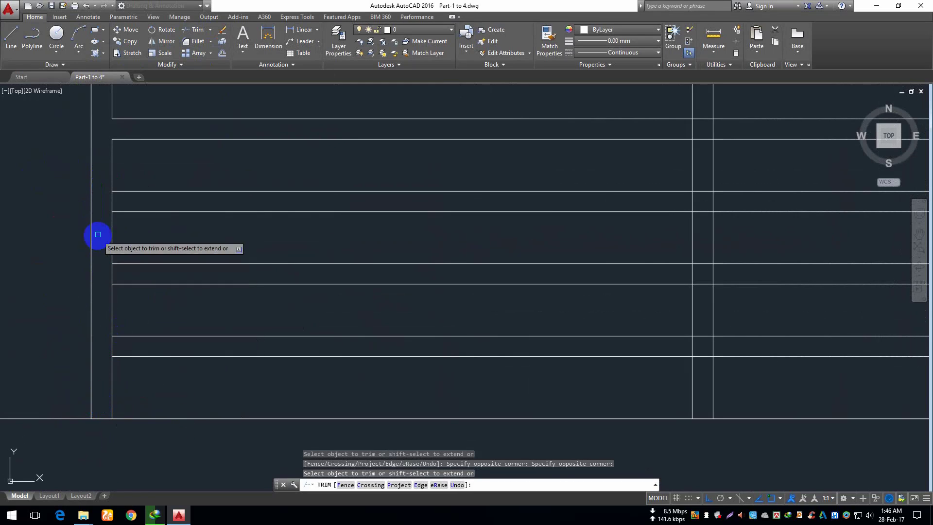
pyautogui.click(101, 200)
pyautogui.click(161, 203)
pyautogui.click(93, 272)
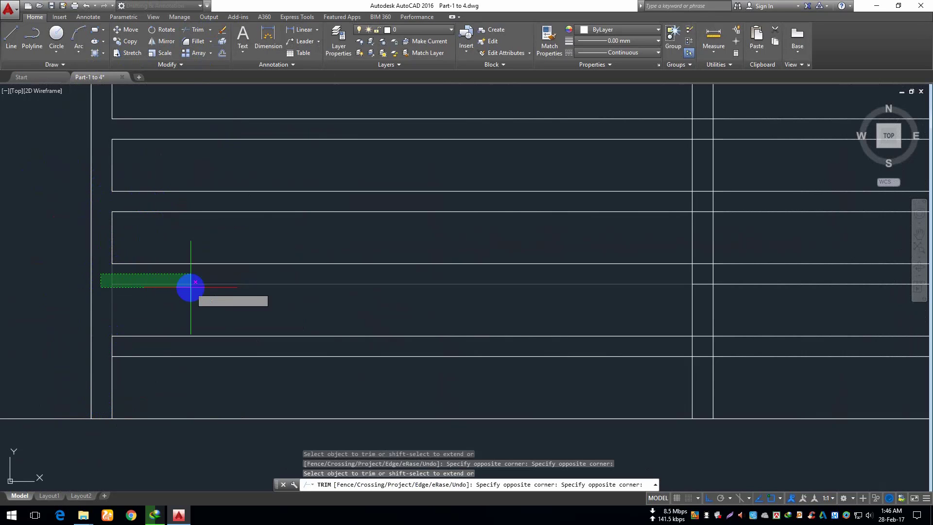
pyautogui.click(191, 286)
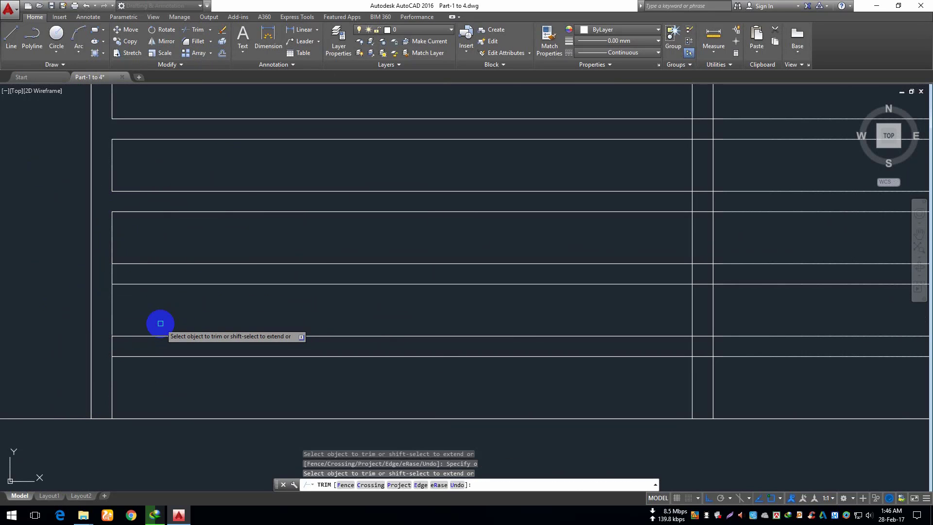
pyautogui.click(112, 280)
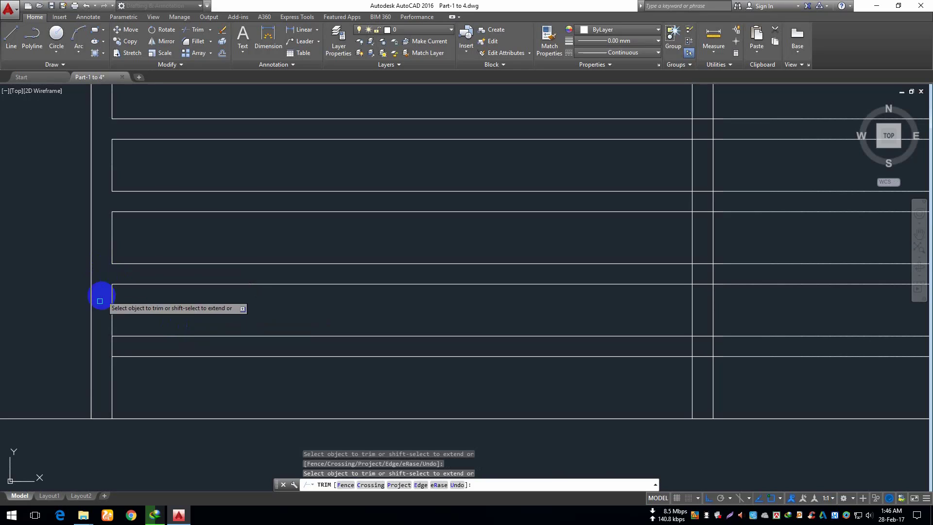
# Step: Trim the rail lines between the two central vertical lines, and trim those verticals across the top rail
pyautogui.click(712, 386)
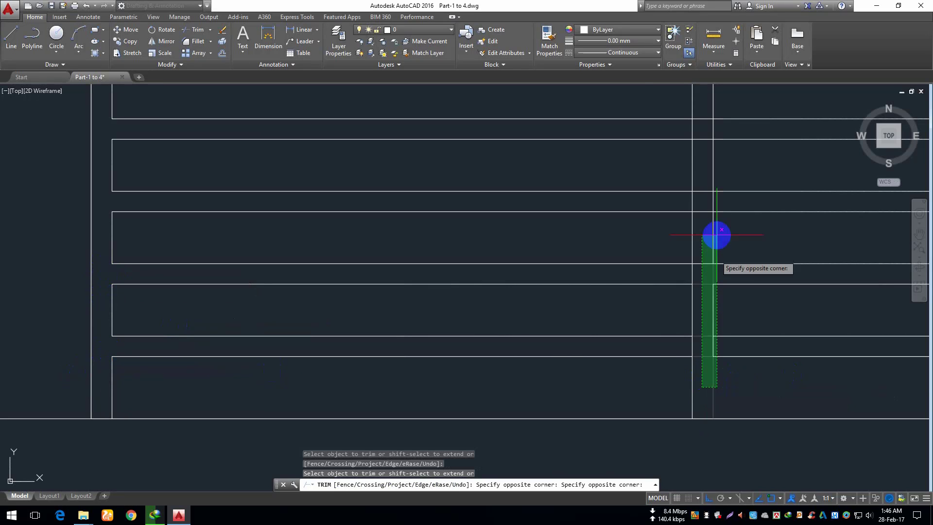
pyautogui.click(706, 117)
pyautogui.moveTo(729, 201)
pyautogui.mouseDown(button='middle')
pyautogui.moveTo(679, 202)
pyautogui.moveTo(548, 250)
pyautogui.mouseUp(button='middle')
pyautogui.moveTo(533, 154)
pyautogui.mouseDown(button='middle')
pyautogui.moveTo(513, 227)
pyautogui.moveTo(509, 293)
pyautogui.mouseUp(button='middle')
pyautogui.scroll(-2, 511, 290)
pyautogui.scroll(3, 509, 277)
pyautogui.click(448, 266)
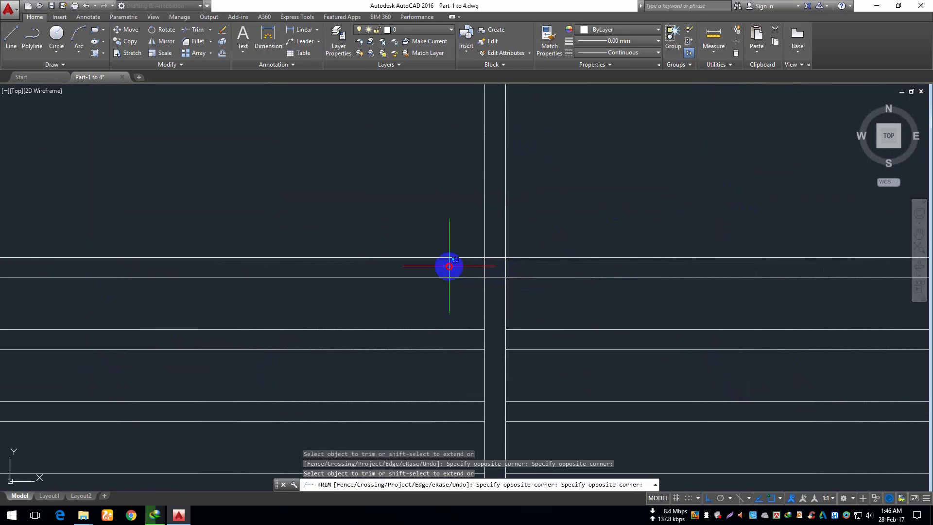
pyautogui.click(571, 293)
# Step: Trim the two central vertical lines where they cross the rails below the top rail
pyautogui.moveTo(560, 370); pyautogui.dragTo(511, 257, button='middle')
pyautogui.click(456, 155)
pyautogui.click(434, 219)
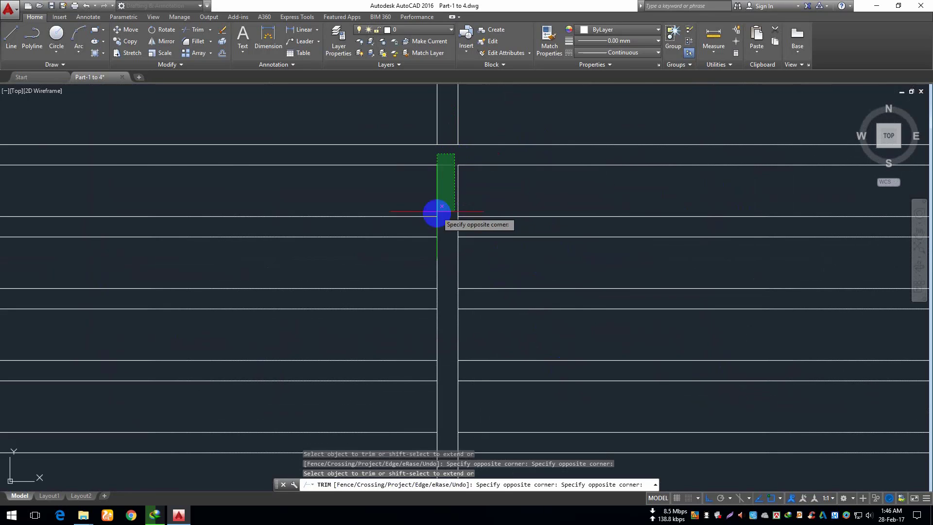
pyautogui.click(458, 226)
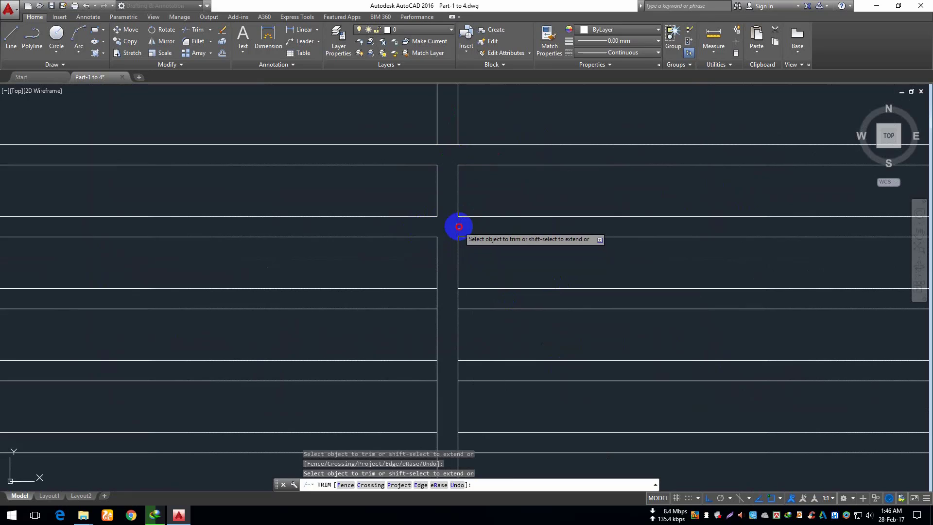
pyautogui.moveTo(482, 398); pyautogui.dragTo(471, 288, button='middle')
pyautogui.click(417, 196)
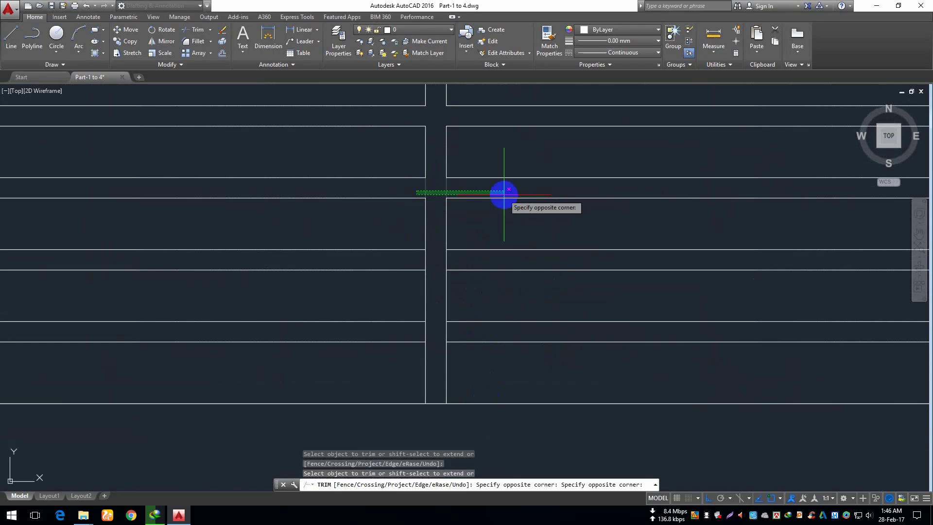
pyautogui.click(503, 196)
pyautogui.moveTo(473, 395); pyautogui.dragTo(468, 344, button='middle')
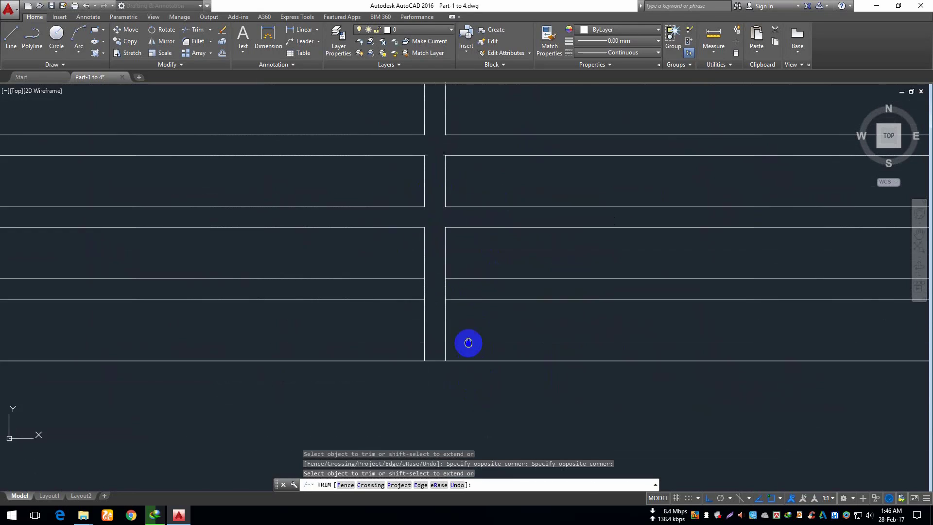
# Step: Trim the upper three rails' ends inside the right frame member and the inner vertical line where it crosses those rails
pyautogui.scroll(-6, 535, 322)
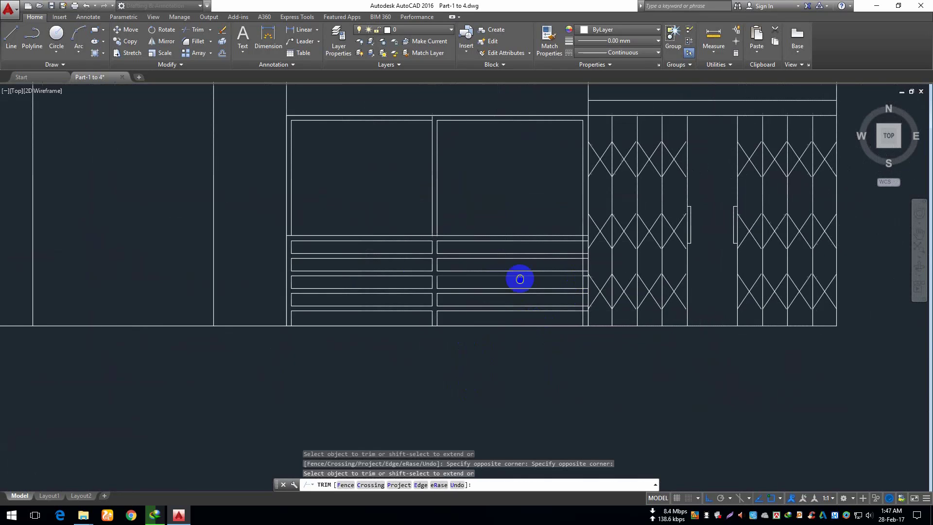
pyautogui.scroll(8, 581, 272)
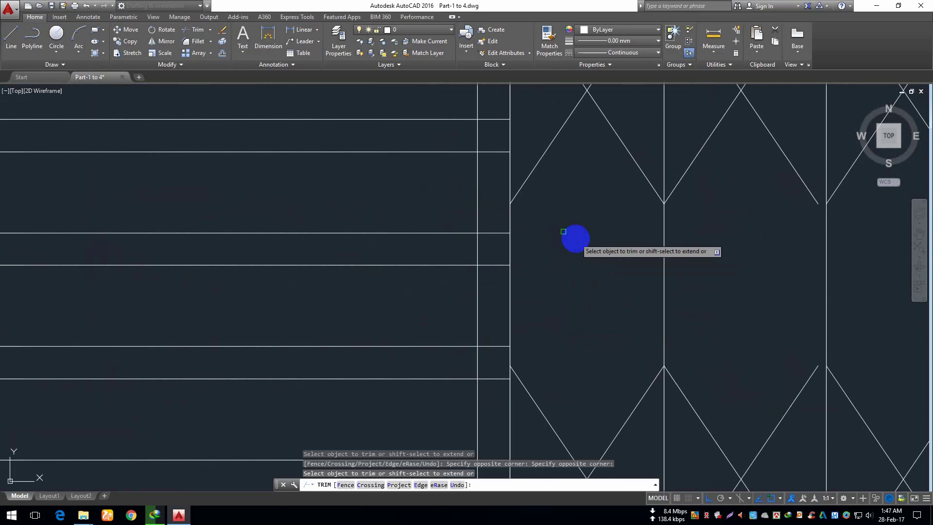
pyautogui.click(495, 131)
pyautogui.click(495, 389)
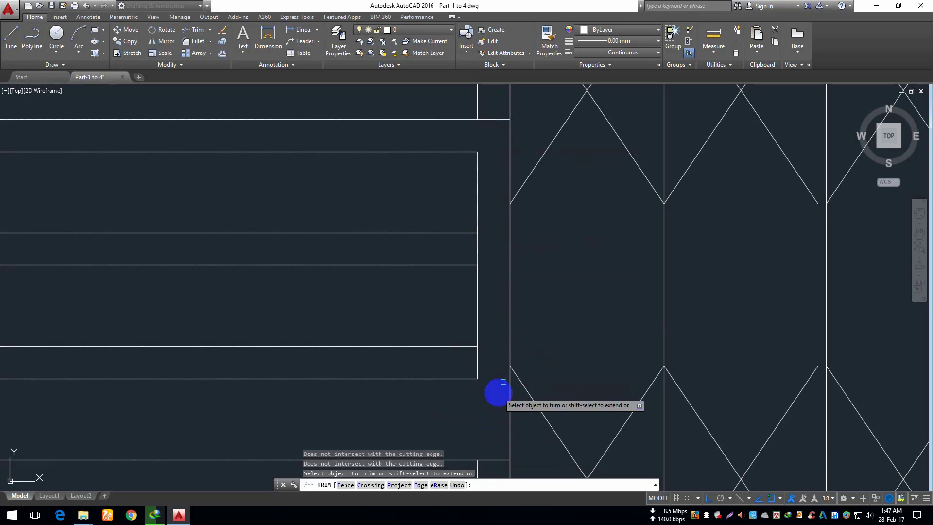
pyautogui.moveTo(484, 321)
pyautogui.mouseDown(button='middle')
pyautogui.moveTo(471, 312)
pyautogui.moveTo(504, 232)
pyautogui.mouseUp(button='middle')
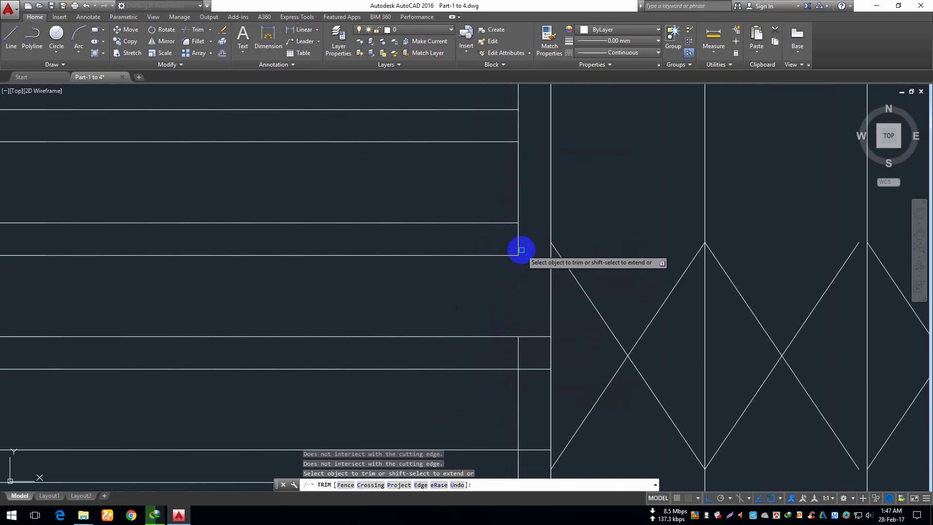
pyautogui.moveTo(529, 199); pyautogui.dragTo(555, 277, button='middle')
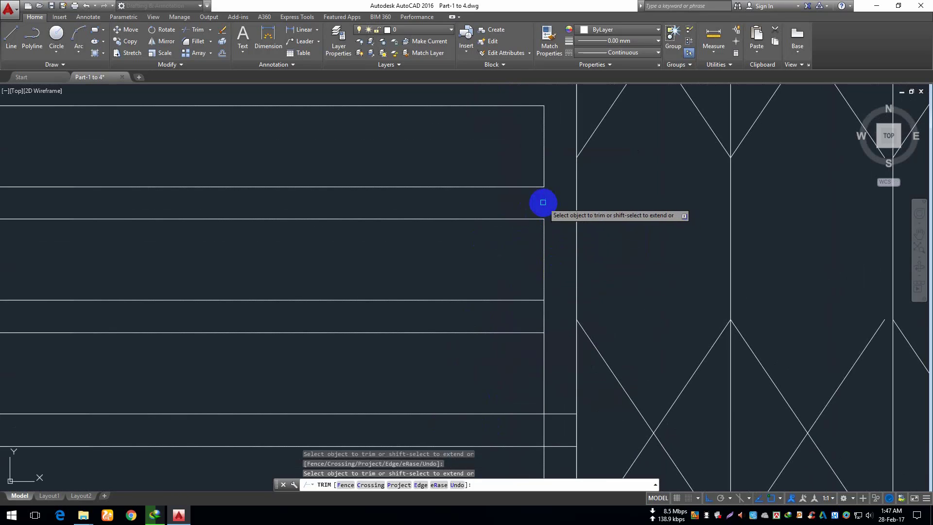
pyautogui.click(543, 308)
pyautogui.click(552, 322)
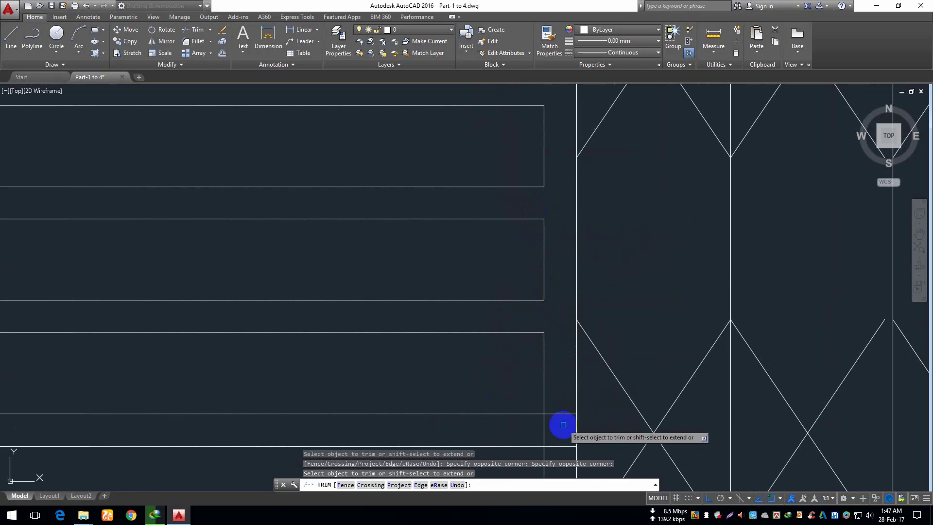
# Step: Trim the lower two rails' overlapping ends at the right frame member and the inner vertical line where it crosses them
pyautogui.moveTo(562, 428)
pyautogui.mouseDown(button='middle')
pyautogui.moveTo(576, 320)
pyautogui.moveTo(554, 346)
pyautogui.moveTo(617, 188)
pyautogui.mouseUp(button='middle')
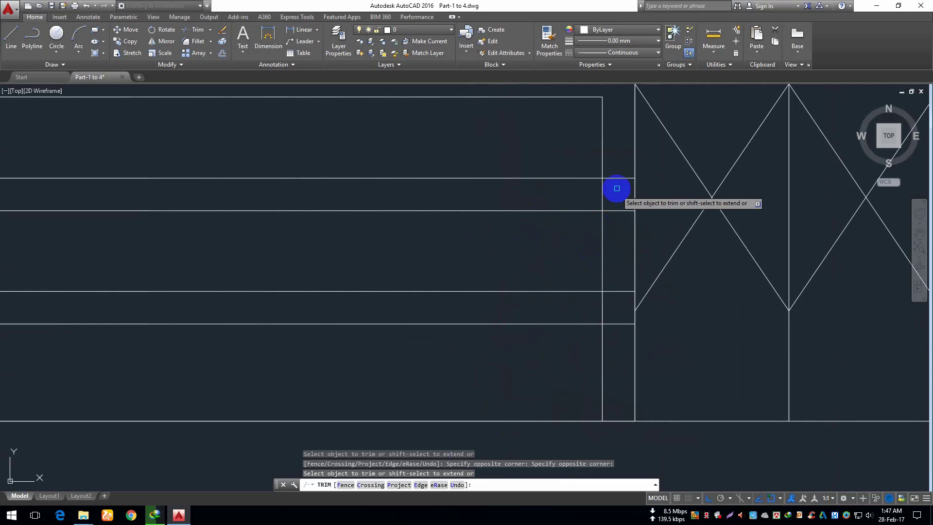
pyautogui.click(627, 148)
pyautogui.click(615, 340)
pyautogui.click(607, 197)
pyautogui.click(617, 200)
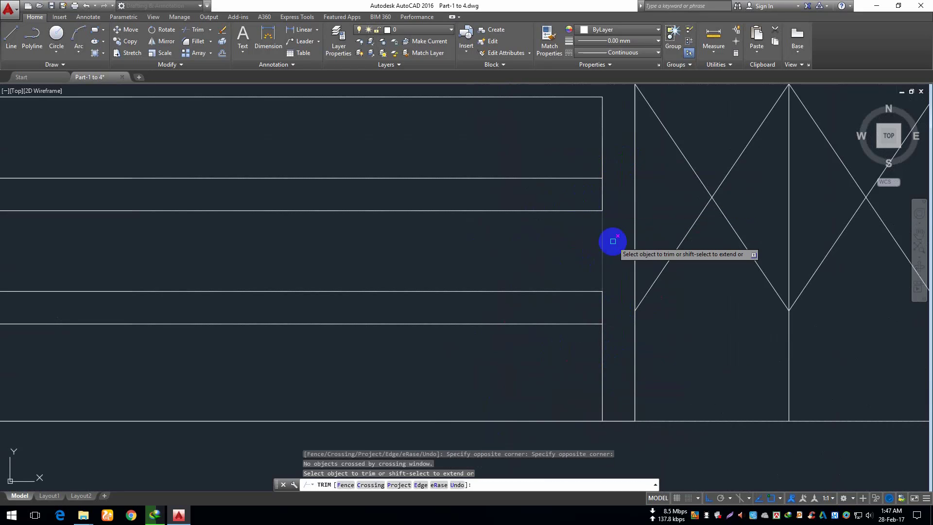
pyautogui.click(603, 196)
pyautogui.click(603, 308)
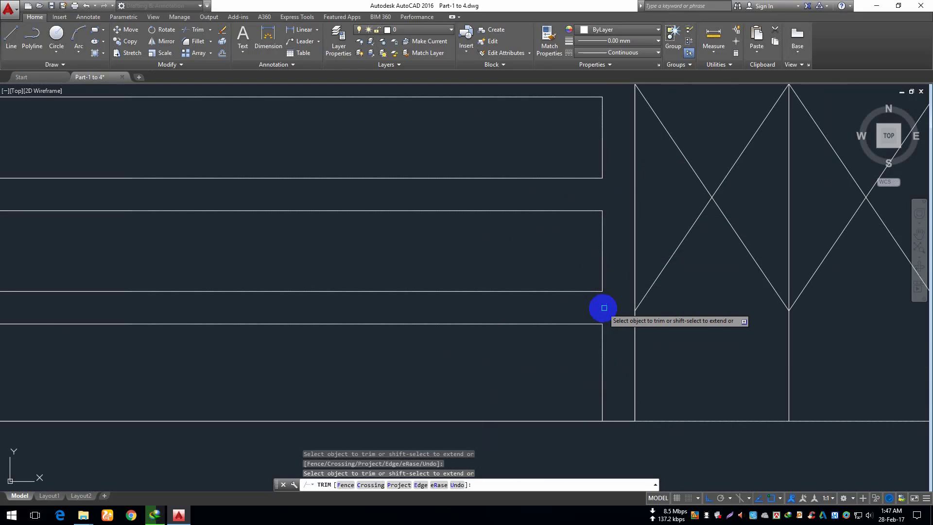
pyautogui.scroll(-6, 605, 313)
pyautogui.moveTo(409, 272); pyautogui.dragTo(447, 309, button='middle')
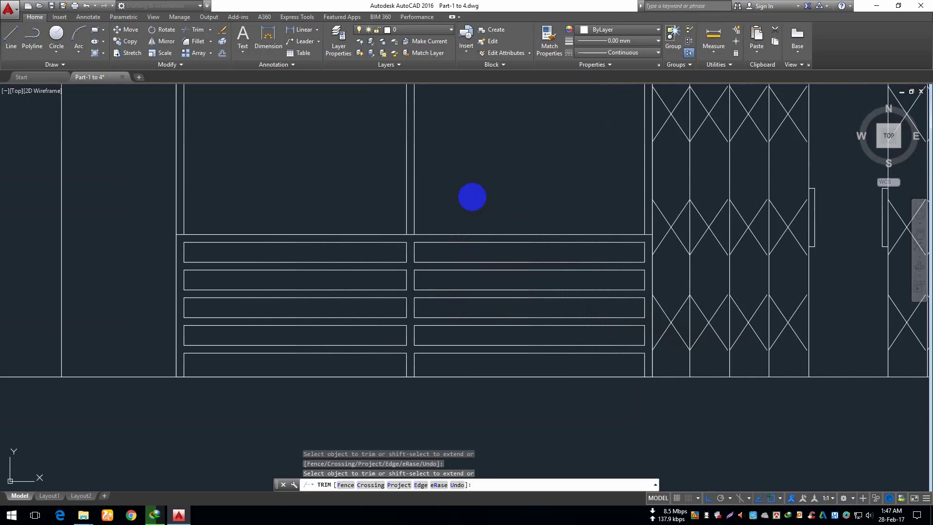
pyautogui.press('Return')
# Step: Change the colour of the top, side and central frame lines around the two upper panels to Blue
pyautogui.scroll(-6, 496, 240)
pyautogui.scroll(6, 486, 241)
pyautogui.moveTo(527, 286)
pyautogui.mouseDown(button='middle')
pyautogui.moveTo(507, 252)
pyautogui.moveTo(508, 300)
pyautogui.mouseUp(button='middle')
pyautogui.click(559, 230)
pyautogui.click(360, 116)
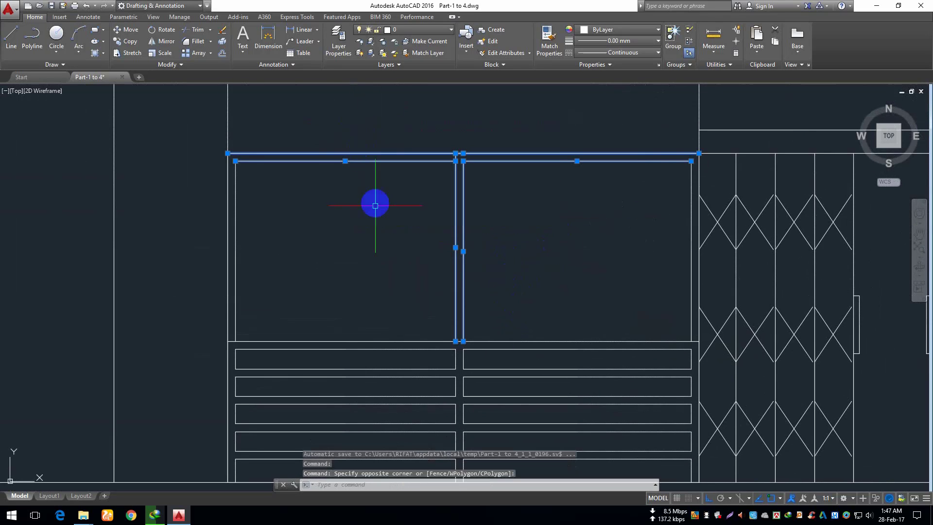
pyautogui.click(339, 264)
pyautogui.click(221, 209)
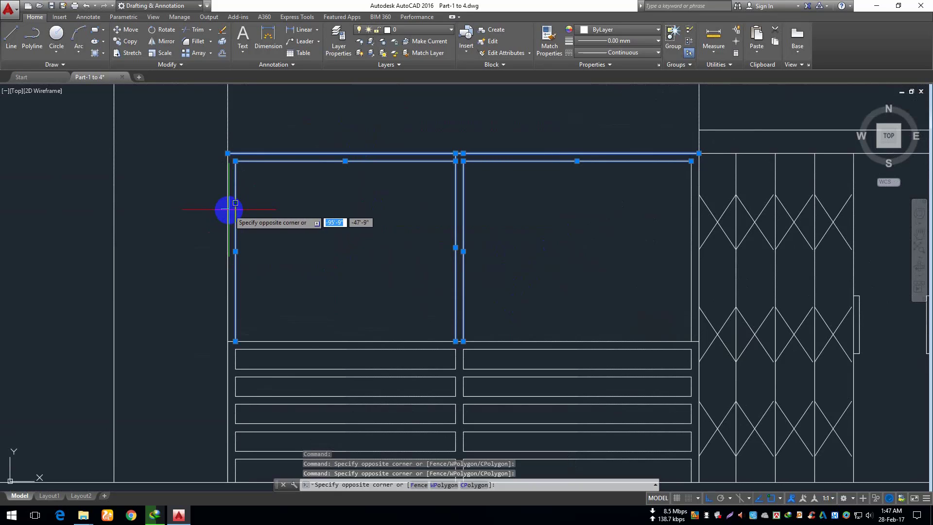
pyautogui.click(230, 205)
pyautogui.click(249, 310)
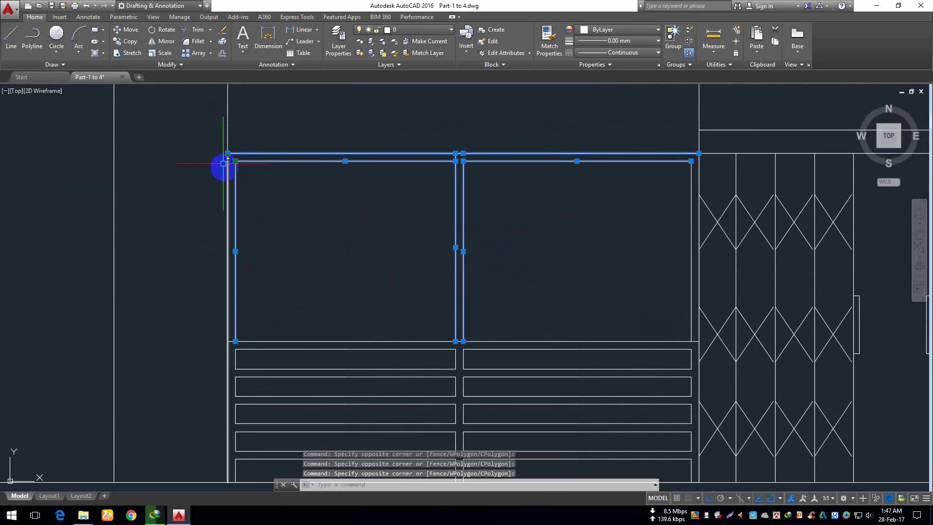
pyautogui.click(213, 127)
pyautogui.click(279, 327)
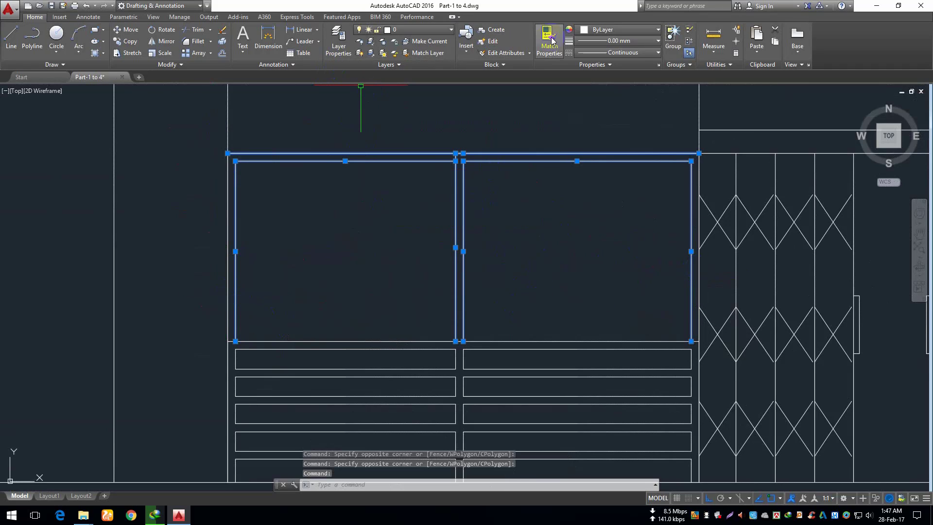
pyautogui.click(603, 31)
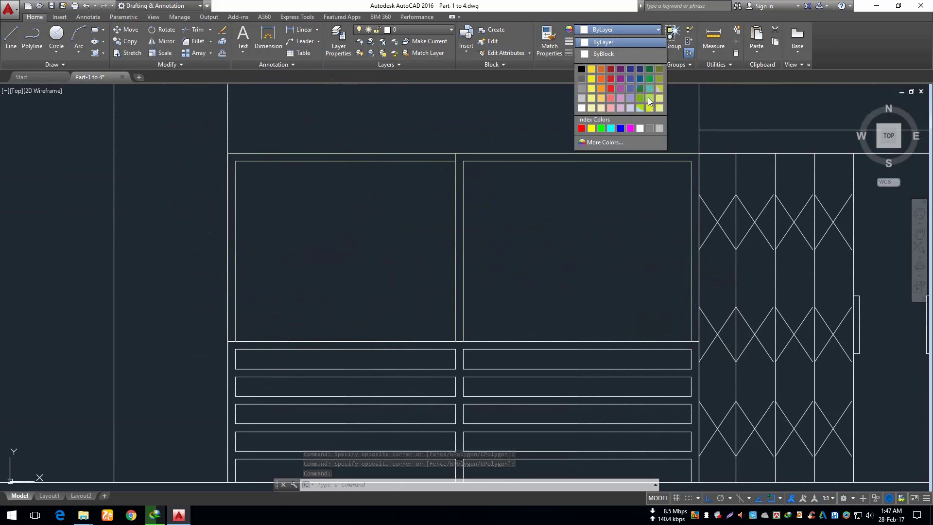
pyautogui.click(620, 128)
pyautogui.press('Escape')
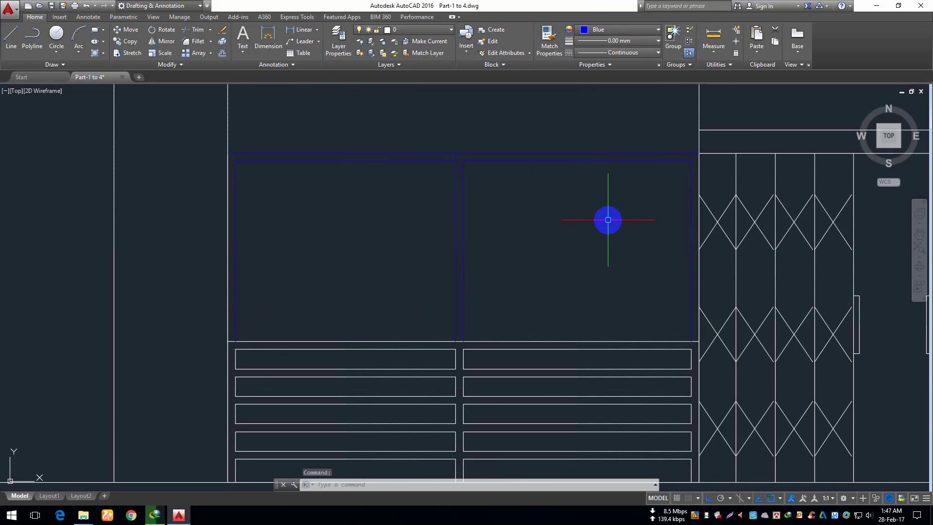
# Step: Offset the elevation's top line 36 inches downward across the wall bays beside the blue-framed opening
pyautogui.scroll(-5, 607, 219)
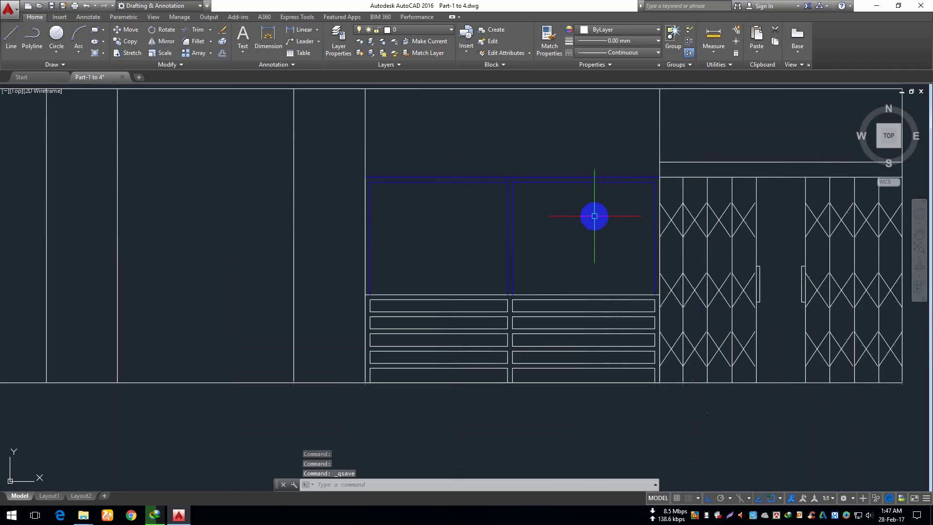
pyautogui.moveTo(573, 203); pyautogui.dragTo(517, 306, button='middle')
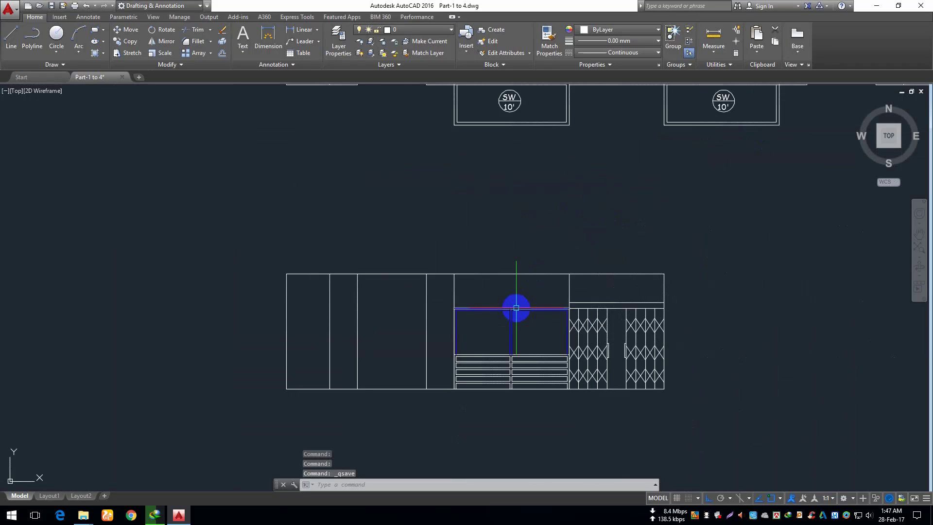
pyautogui.scroll(-3, 517, 306)
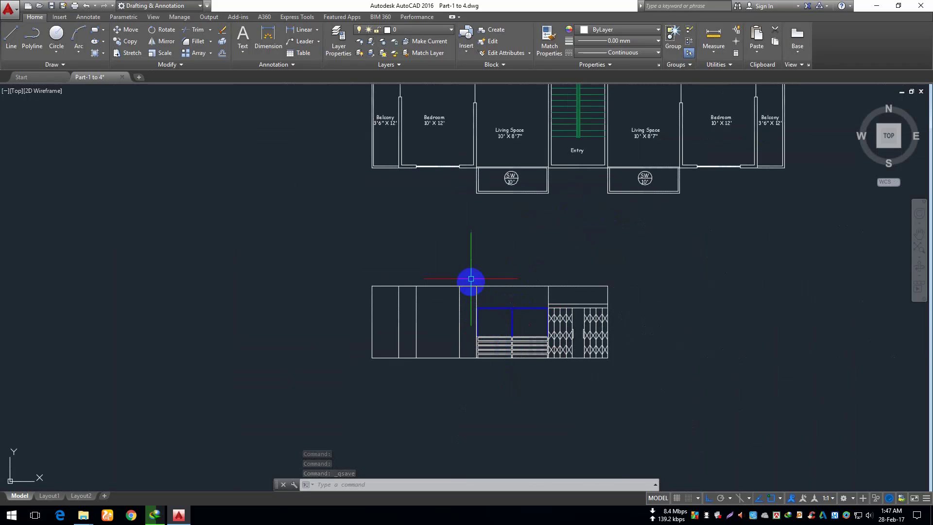
pyautogui.moveTo(471, 278); pyautogui.dragTo(462, 288, button='middle')
pyautogui.scroll(6, 410, 351)
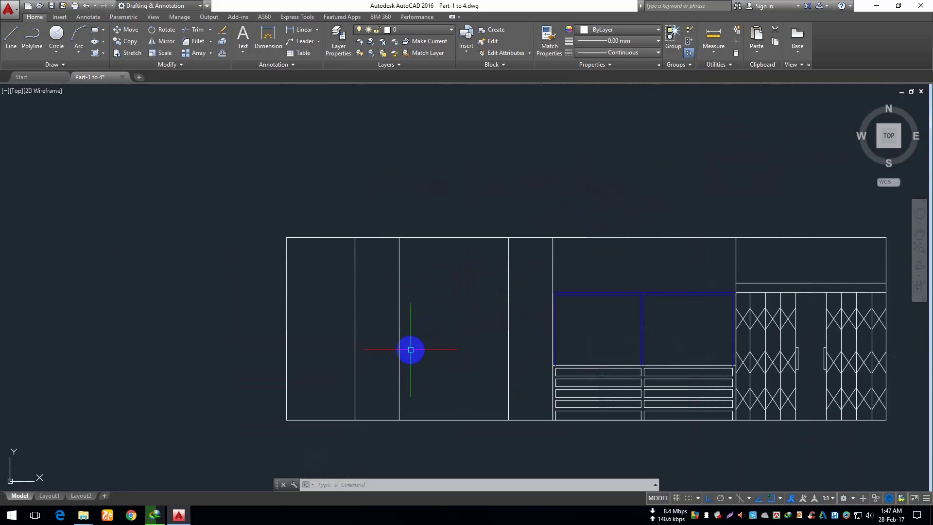
pyautogui.moveTo(414, 349); pyautogui.dragTo(422, 330, button='middle')
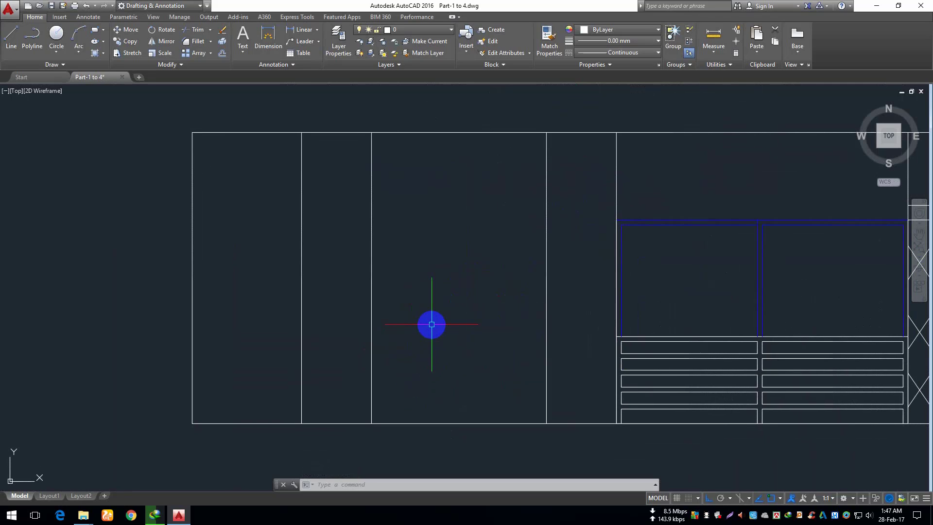
pyautogui.press('Return')
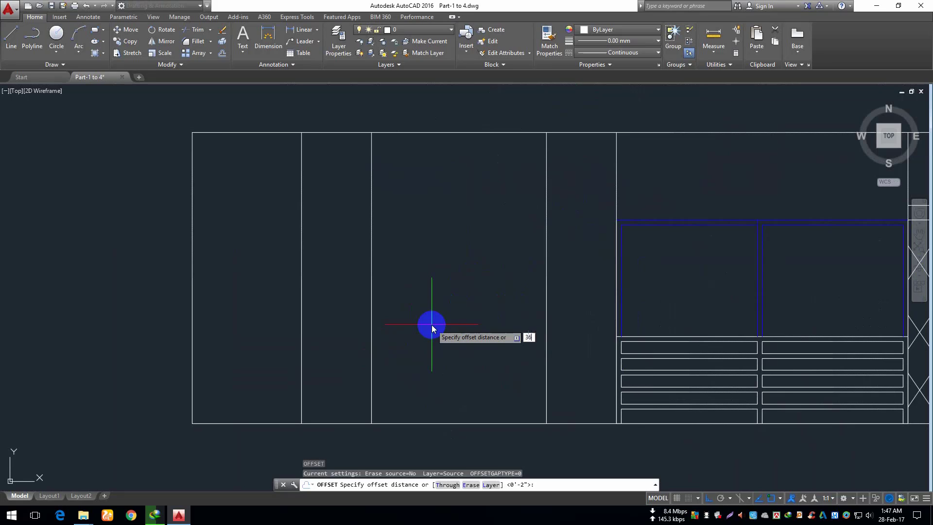
pyautogui.write('36')
pyautogui.press('Return')
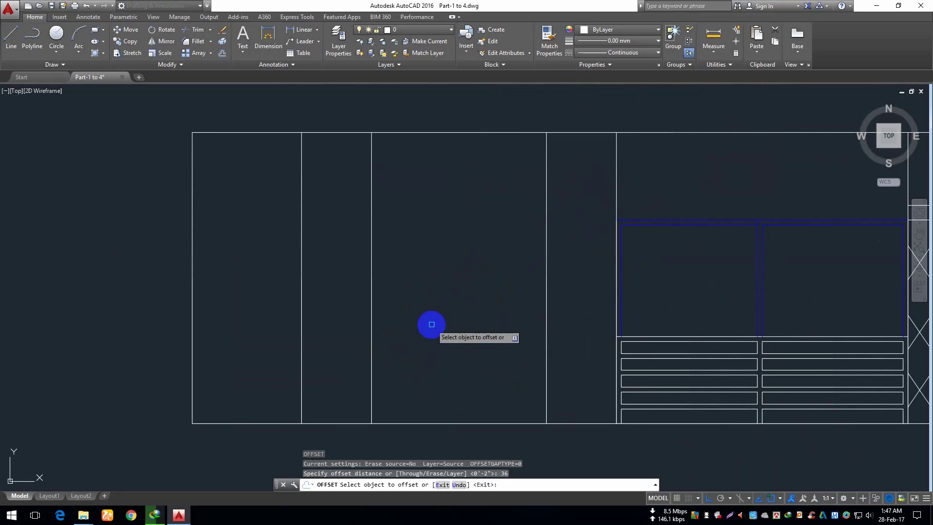
pyautogui.click(441, 132)
pyautogui.click(457, 241)
pyautogui.press('Return')
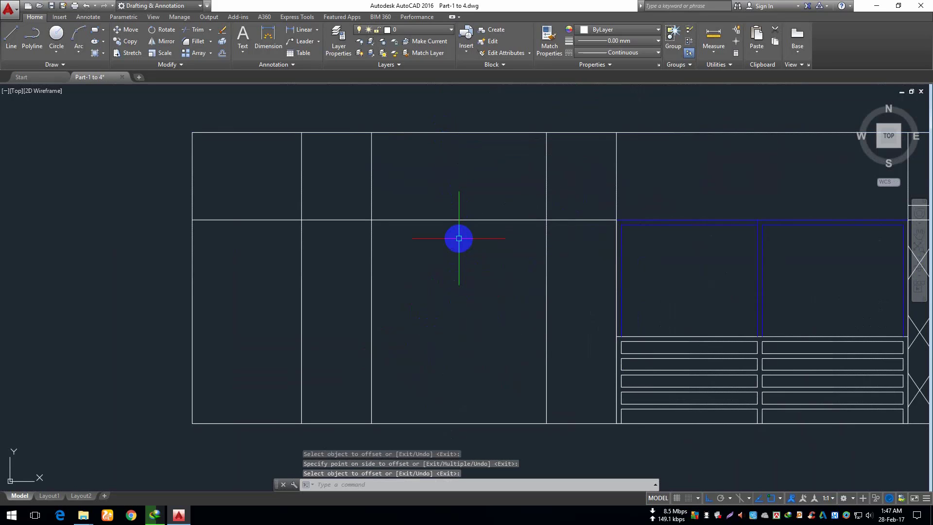
# Step: Offset the elevation's base line 30 inches upward to form the window sill line
pyautogui.press('Return')
pyautogui.write('30')
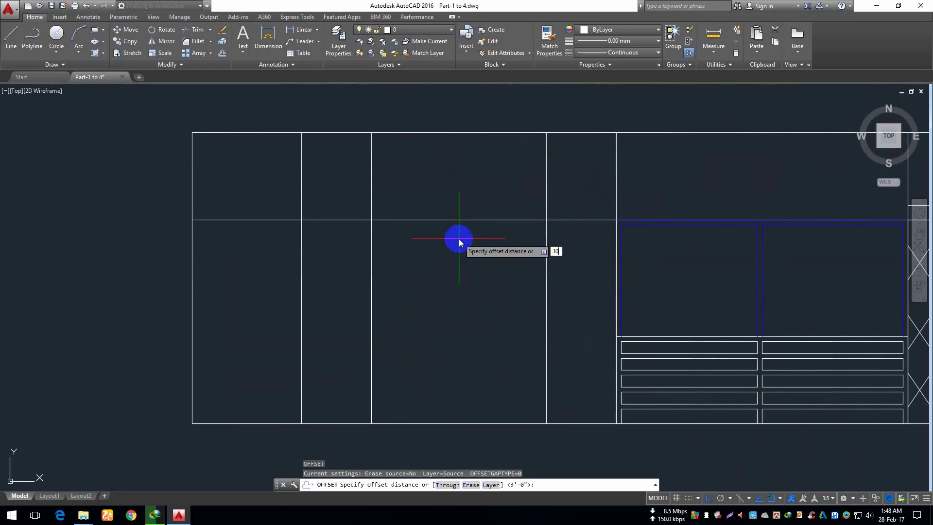
pyautogui.press('Return')
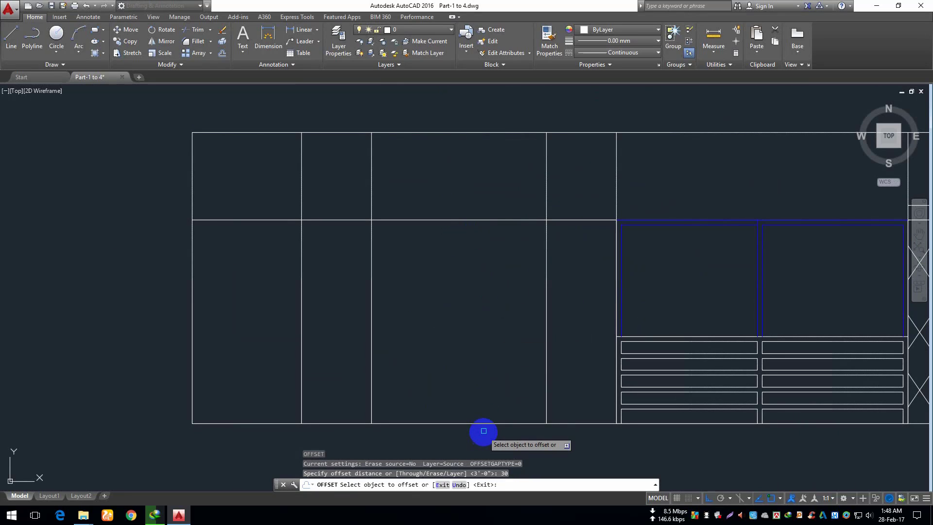
pyautogui.click(479, 402)
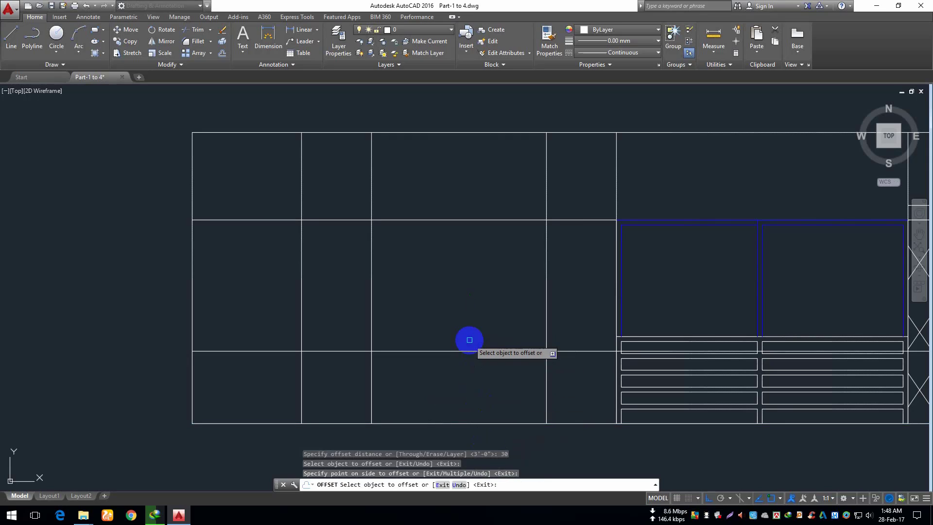
pyautogui.rightClick(488, 337)
# Step: Trim the wall bay's two window-side verticals above the window head line
pyautogui.write('t')
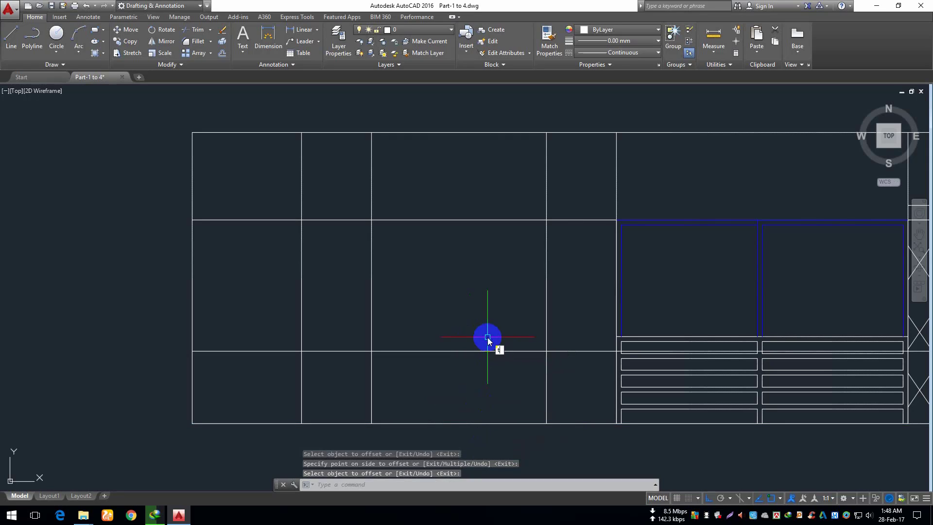
pyautogui.write('r')
pyautogui.press('Return')
pyautogui.press('Return')
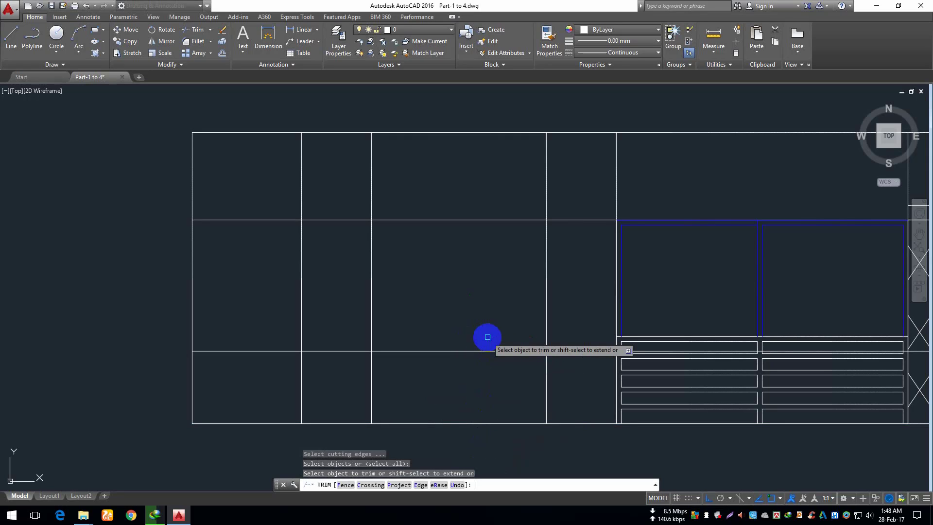
pyautogui.click(576, 193)
pyautogui.click(341, 172)
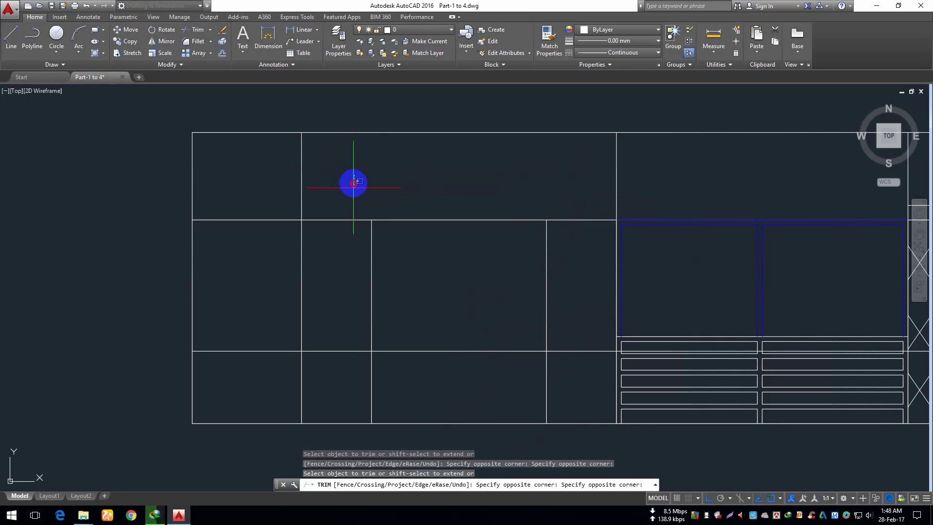
# Step: Trim the window verticals below the sill and the head and sill lines on both sides, leaving a rectangular window outline
pyautogui.click(353, 183)
pyautogui.click(338, 406)
pyautogui.click(333, 391)
pyautogui.click(547, 392)
pyautogui.click(585, 178)
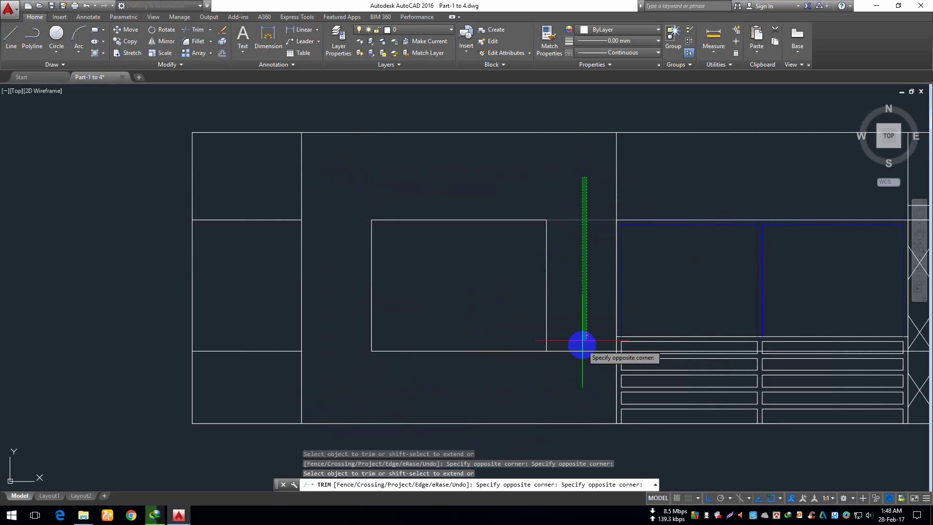
pyautogui.click(582, 345)
pyautogui.moveTo(700, 216); pyautogui.dragTo(375, 225, button='middle')
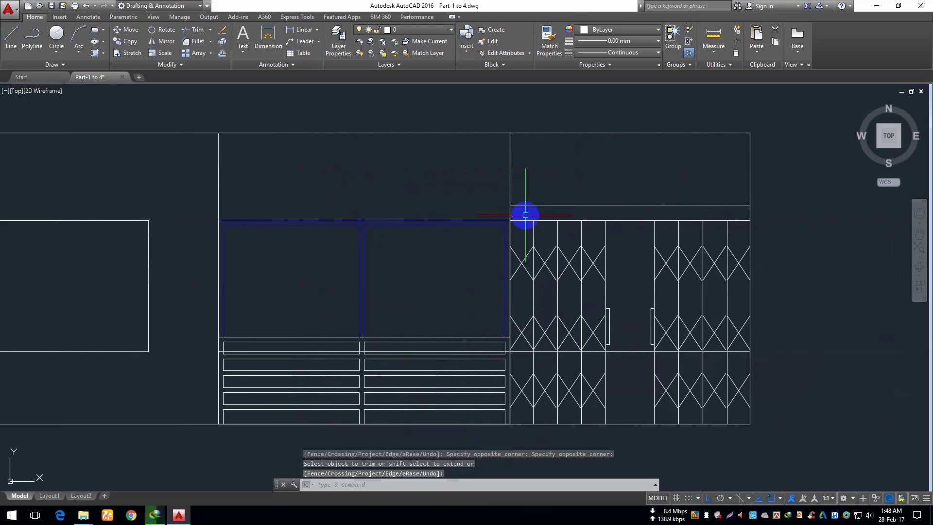
pyautogui.press('Escape')
pyautogui.click(499, 220)
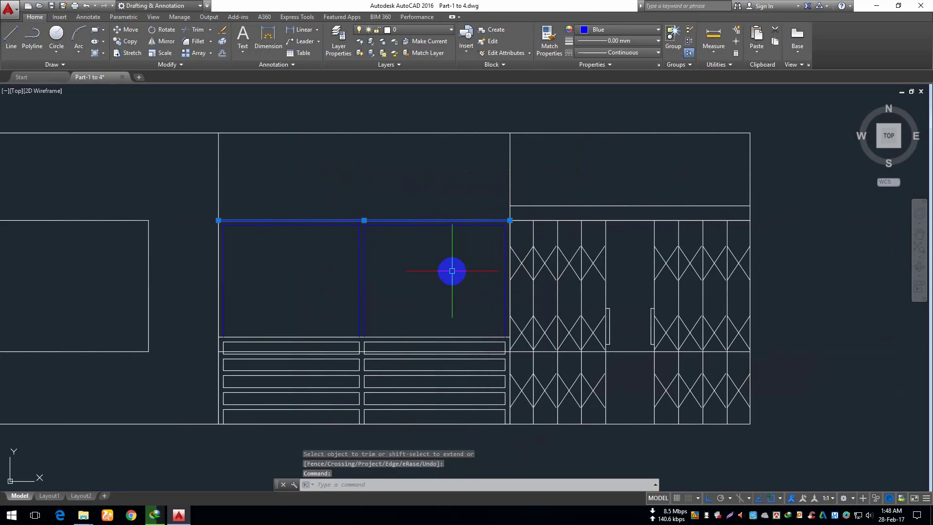
pyautogui.press('Escape')
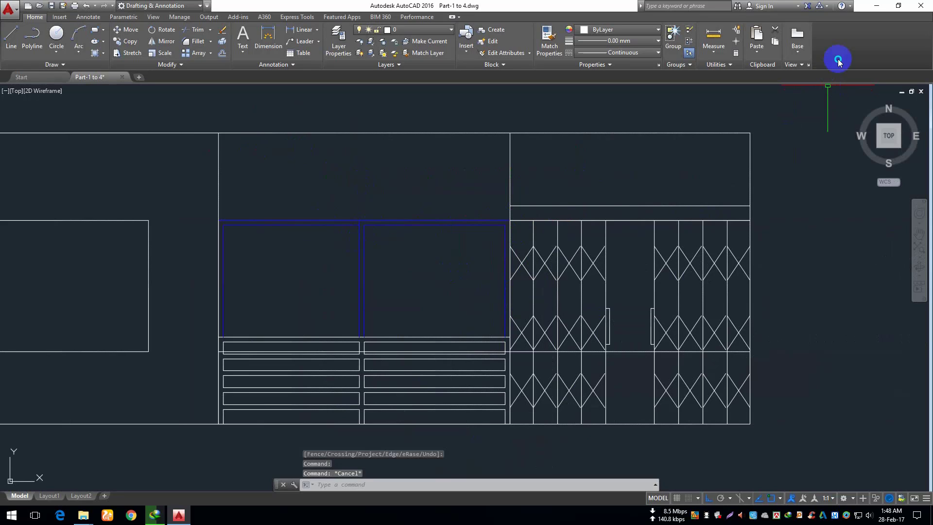
pyautogui.rightClick(837, 61)
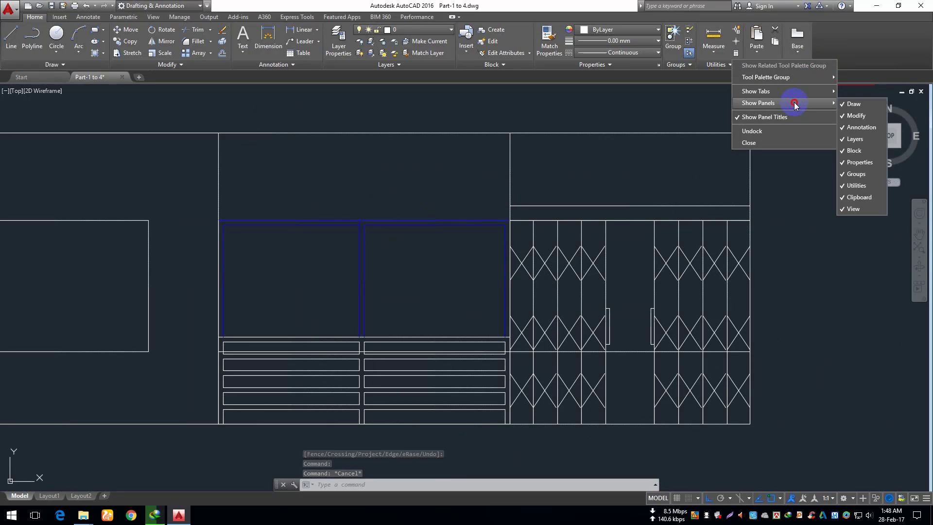
pyautogui.moveTo(797, 90)
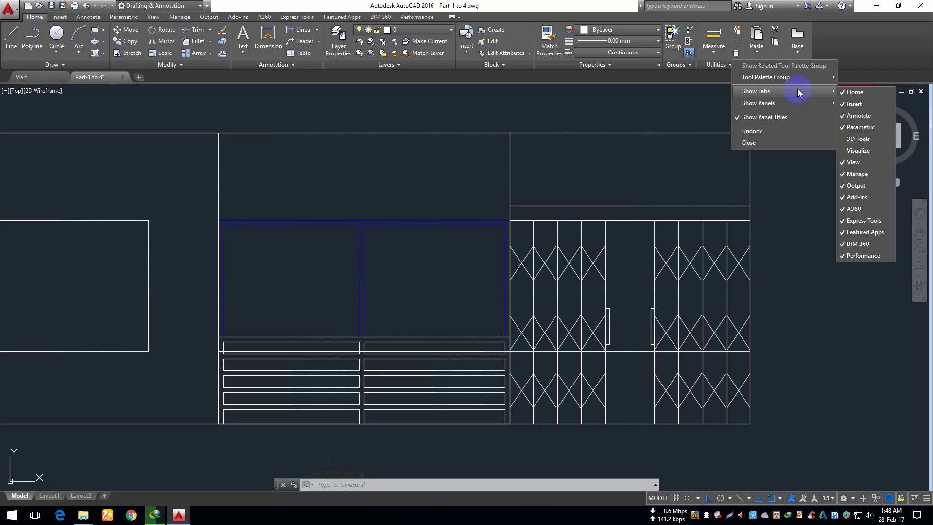
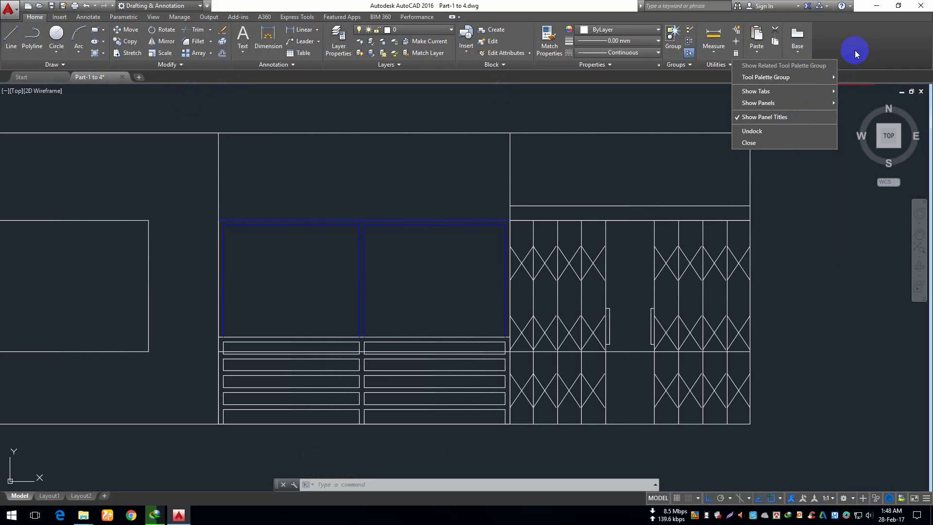
pyautogui.press('Escape')
# Step: Measure the height of the rectangular window outline in the wall bay with a linear dimension
pyautogui.moveTo(330, 291); pyautogui.dragTo(778, 250, button='middle')
pyautogui.scroll(3, 509, 223)
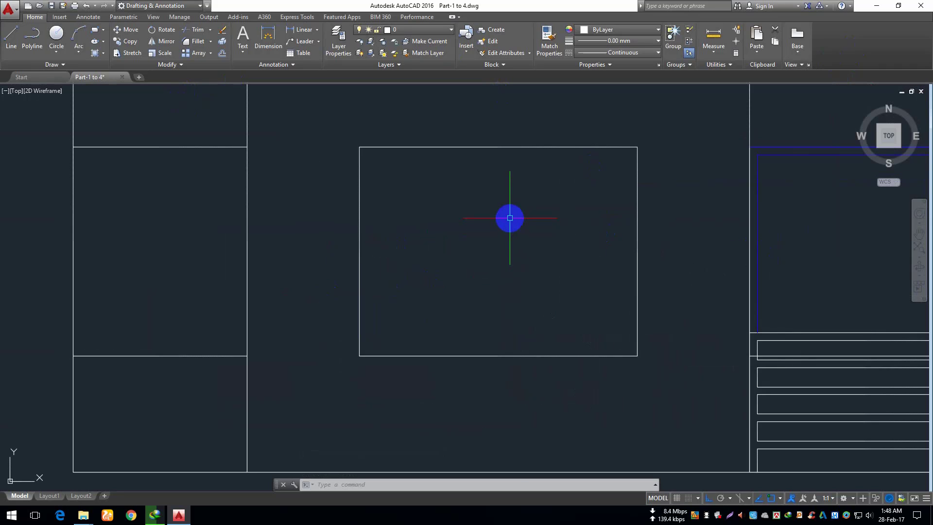
pyautogui.scroll(2, 510, 219)
pyautogui.moveTo(518, 211)
pyautogui.mouseDown(button='middle')
pyautogui.moveTo(500, 222)
pyautogui.moveTo(507, 215)
pyautogui.mouseUp(button='middle')
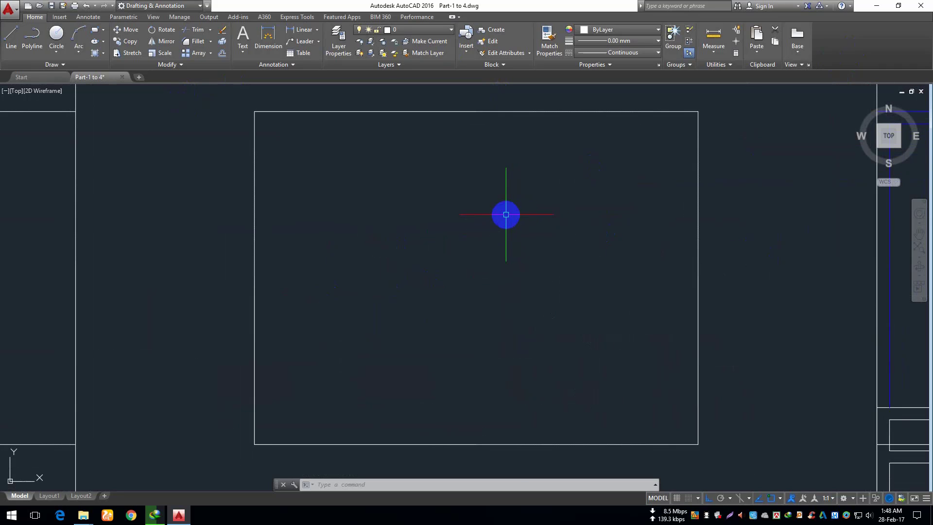
pyautogui.click(41, 93)
pyautogui.click(300, 32)
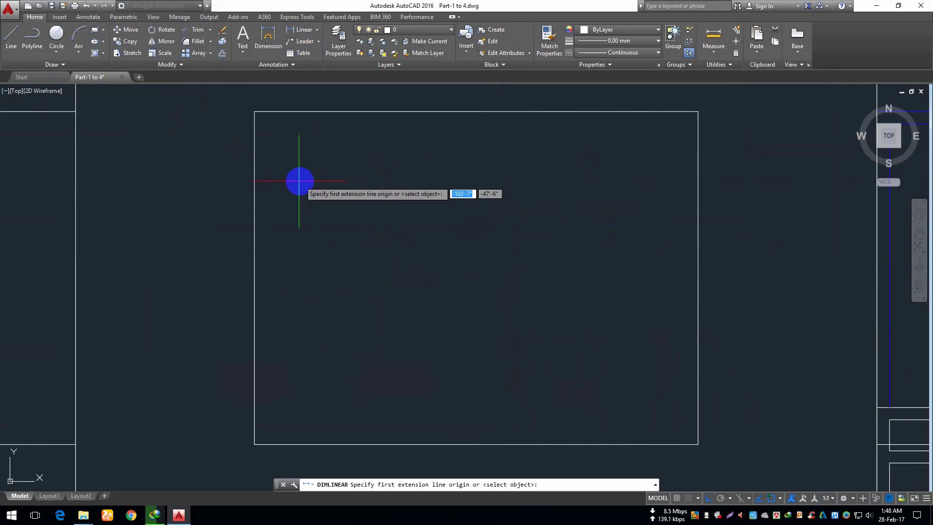
pyautogui.click(255, 109)
pyautogui.press('Escape')
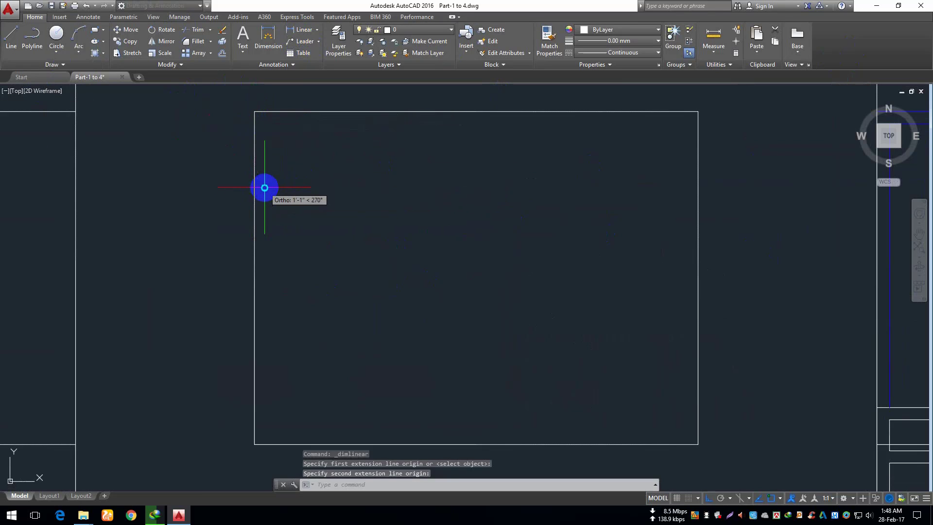
pyautogui.press('Return')
pyautogui.click(263, 117)
pyautogui.click(261, 441)
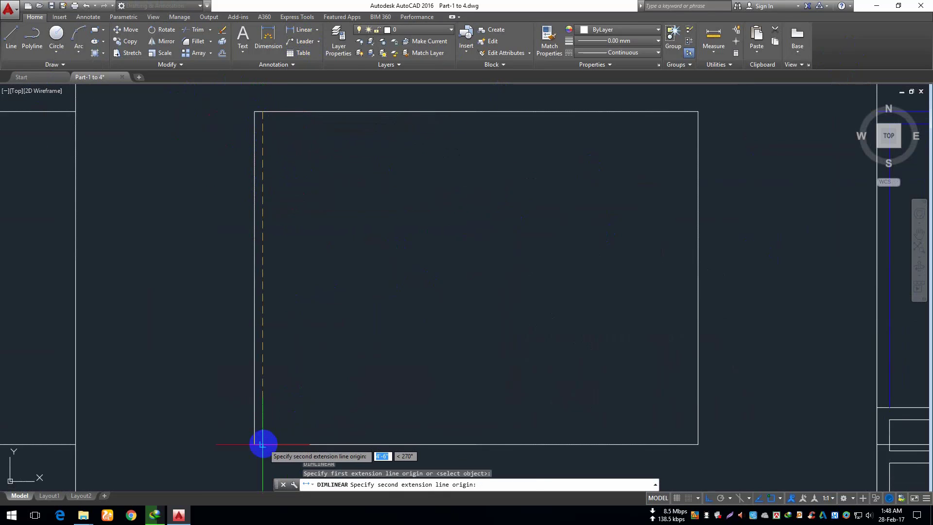
pyautogui.click(351, 338)
pyautogui.scroll(-3, 361, 317)
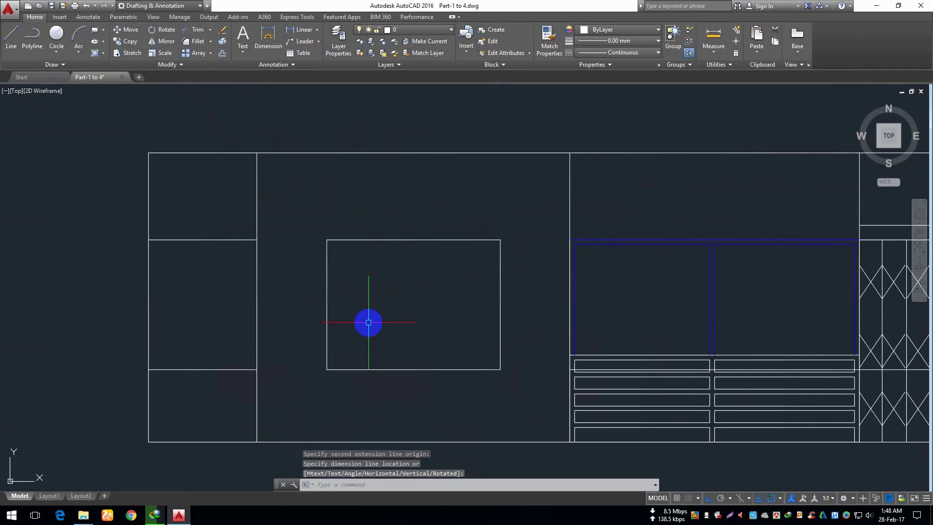
pyautogui.scroll(1, 369, 322)
pyautogui.moveTo(418, 346); pyautogui.dragTo(423, 306, button='middle')
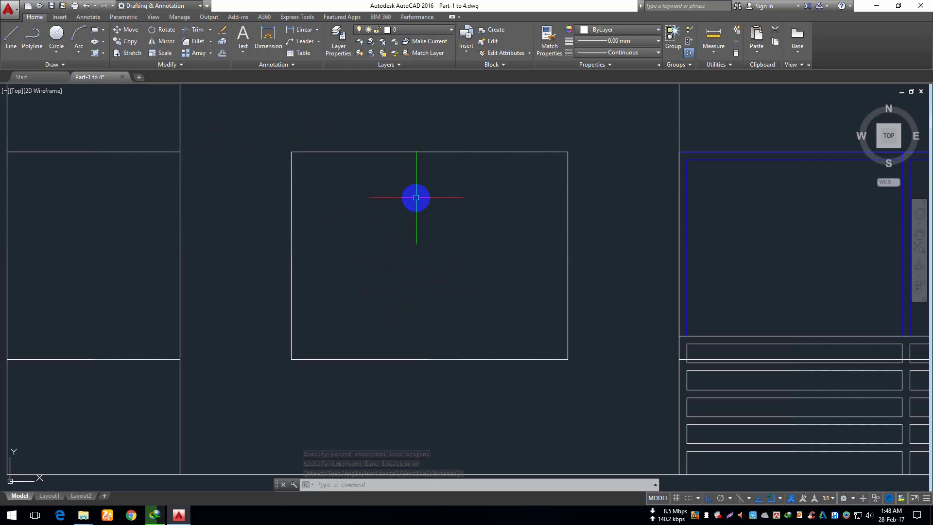
# Step: Offset all four sides of the window outline 2 inches inward to form the frame
pyautogui.write('o')
pyautogui.press('Return')
pyautogui.write('2')
pyautogui.press('Return')
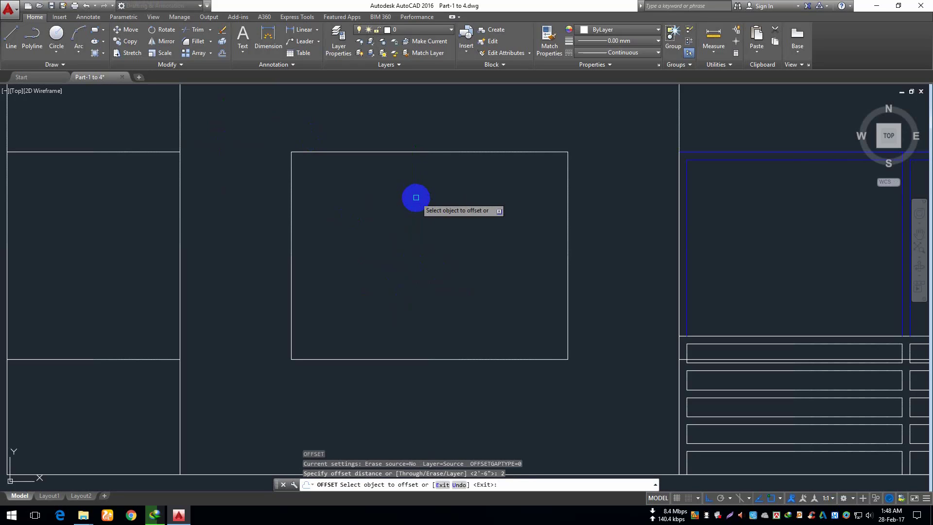
pyautogui.click(388, 152)
pyautogui.click(406, 250)
pyautogui.click(292, 218)
pyautogui.click(329, 215)
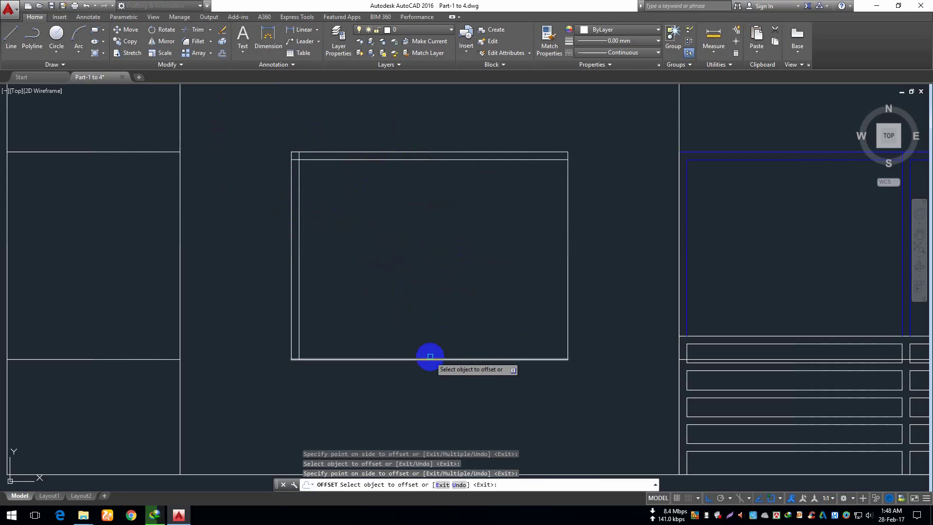
pyautogui.click(428, 359)
pyautogui.click(454, 262)
pyautogui.click(567, 279)
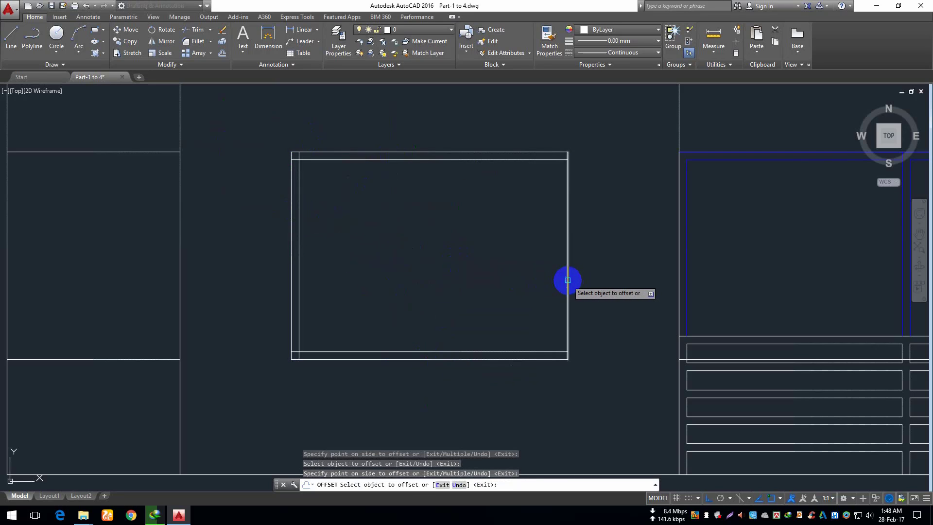
pyautogui.click(391, 272)
pyautogui.press('Return')
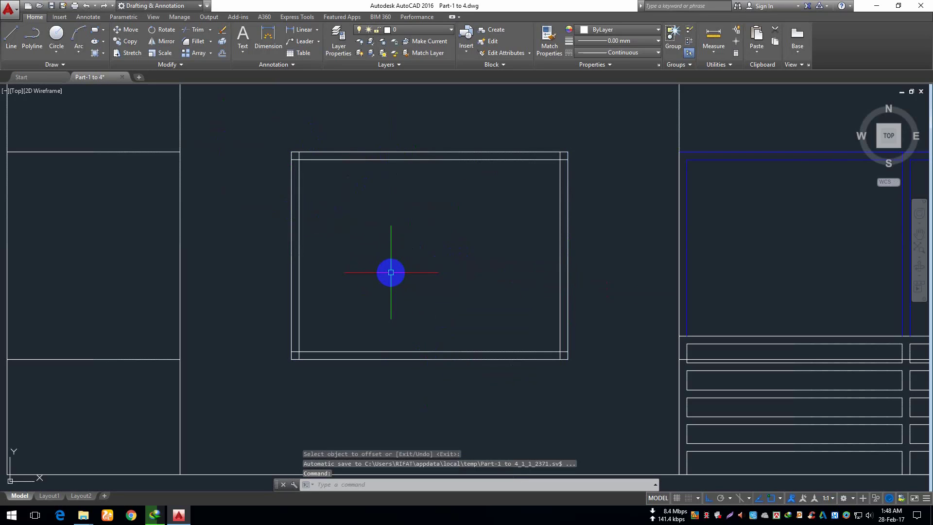
# Step: Draw a vertical centre line from the midpoint of the window's head down to its sill
pyautogui.click(8, 43)
pyautogui.click(430, 152)
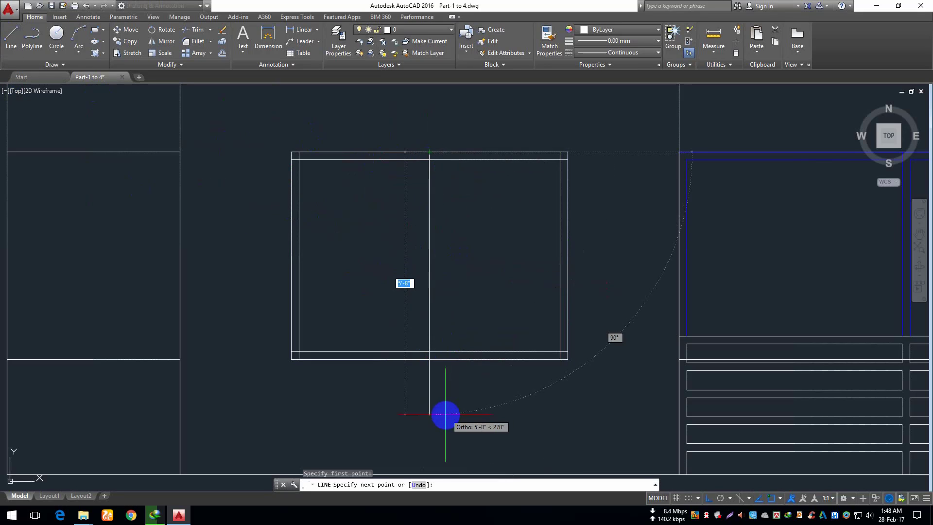
pyautogui.click(419, 361)
pyautogui.press('Return')
# Step: Offset the window's centre line 1 inch to both sides and erase the original line to form the mullion
pyautogui.write('o')
pyautogui.press('Return')
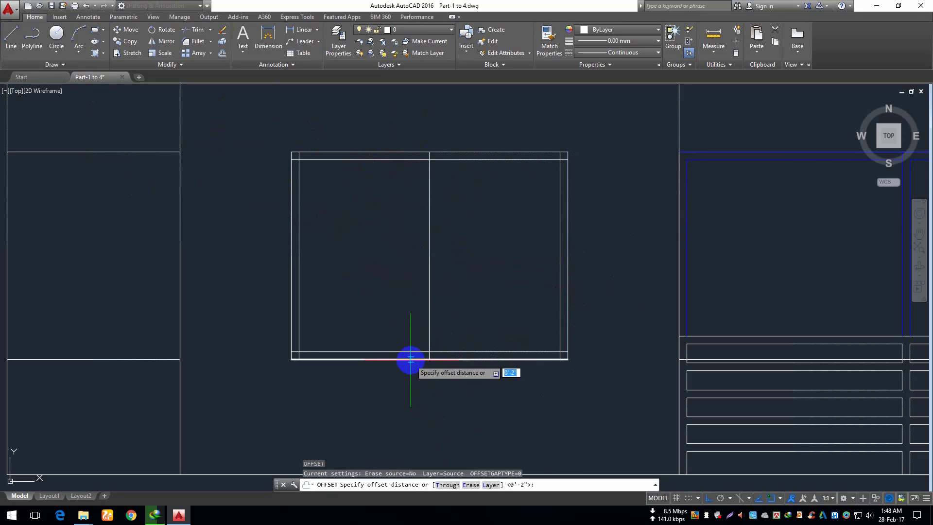
pyautogui.write('1')
pyautogui.press('Return')
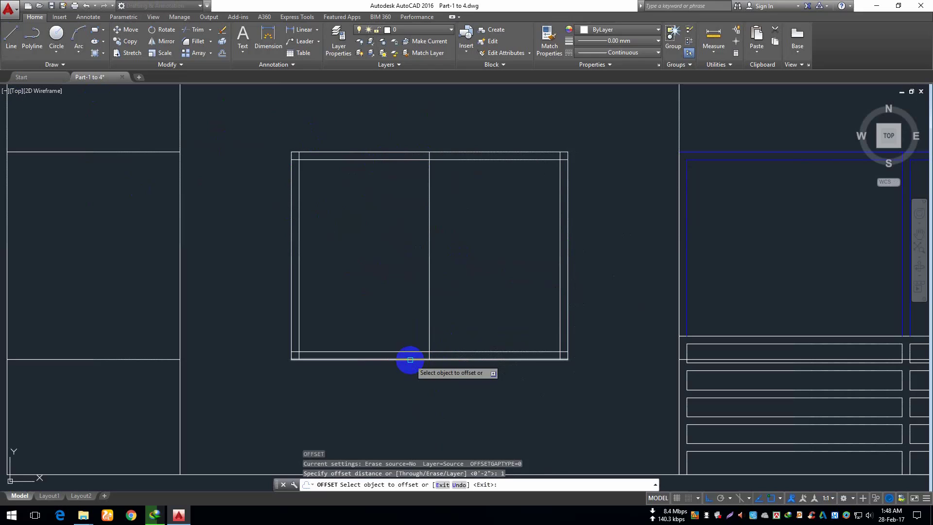
pyautogui.click(429, 172)
pyautogui.click(444, 171)
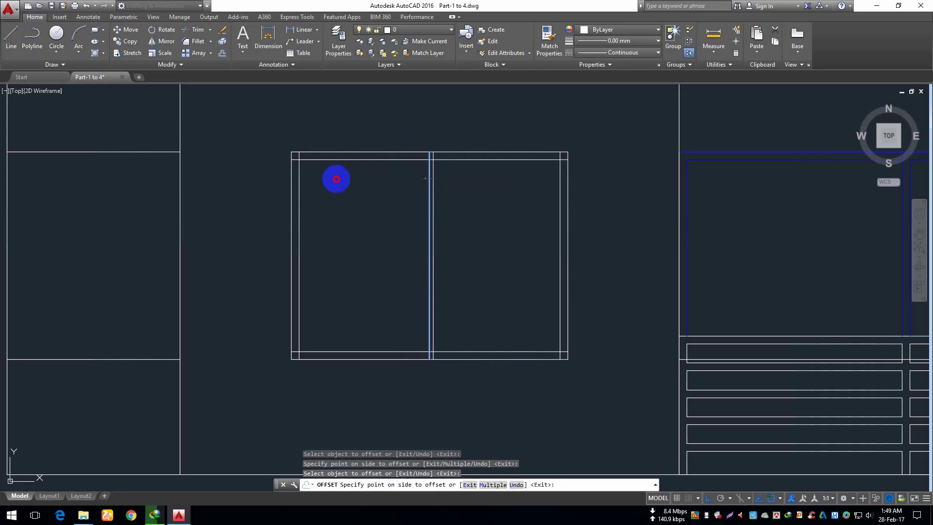
pyautogui.press('Return')
pyautogui.scroll(8, 454, 137)
pyautogui.press('Return')
pyautogui.click(255, 300)
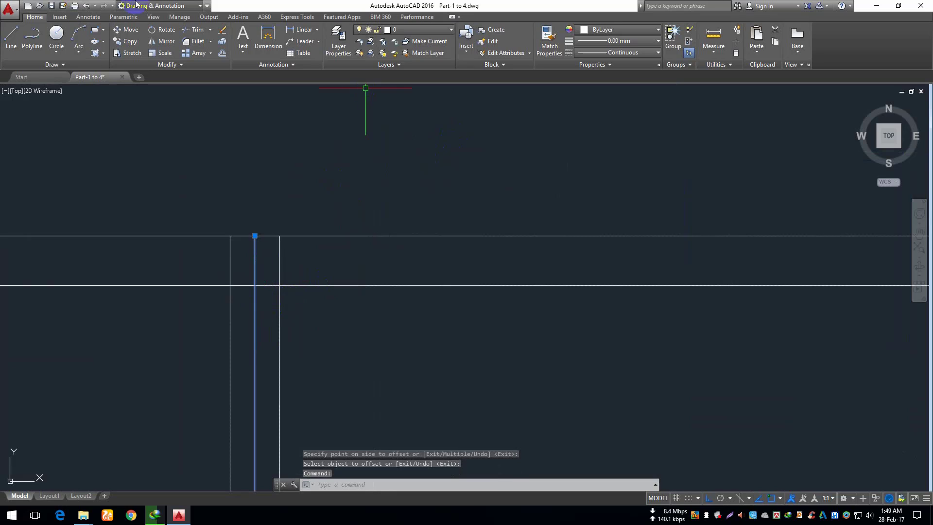
pyautogui.click(221, 33)
pyautogui.scroll(-7, 377, 262)
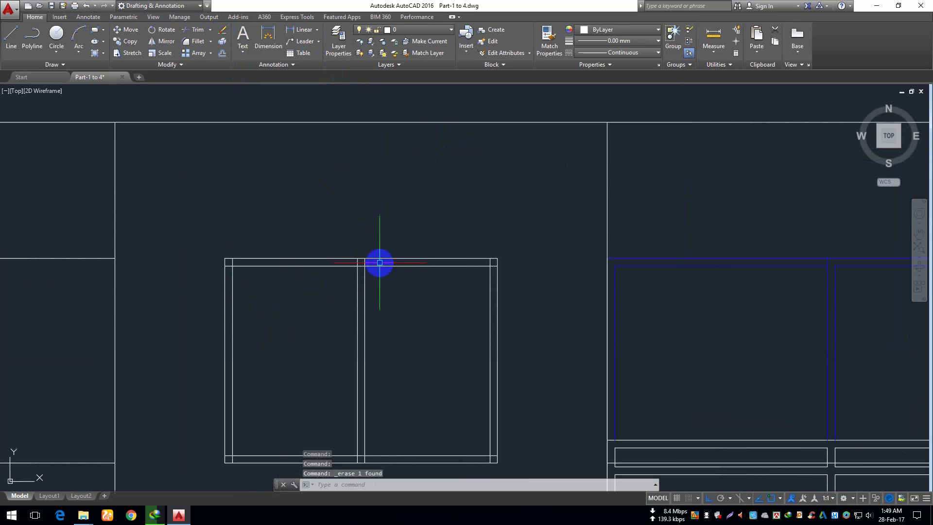
# Step: Trim the overlapping frame line ends along the window's head, at both upper corners and at the mullion
pyautogui.click(199, 32)
pyautogui.press('Return')
pyautogui.scroll(8, 239, 269)
pyautogui.click(222, 208)
pyautogui.click(180, 233)
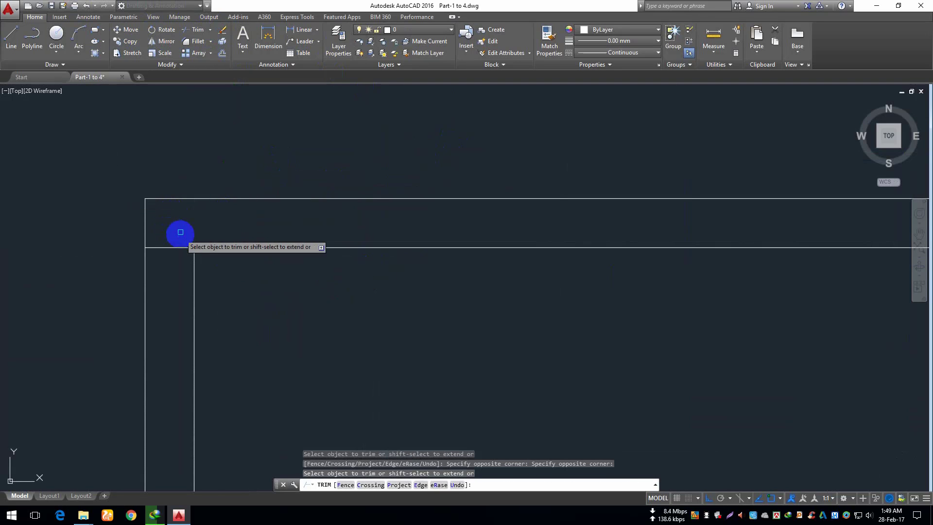
pyautogui.scroll(-3, 194, 287)
pyautogui.scroll(5, 348, 283)
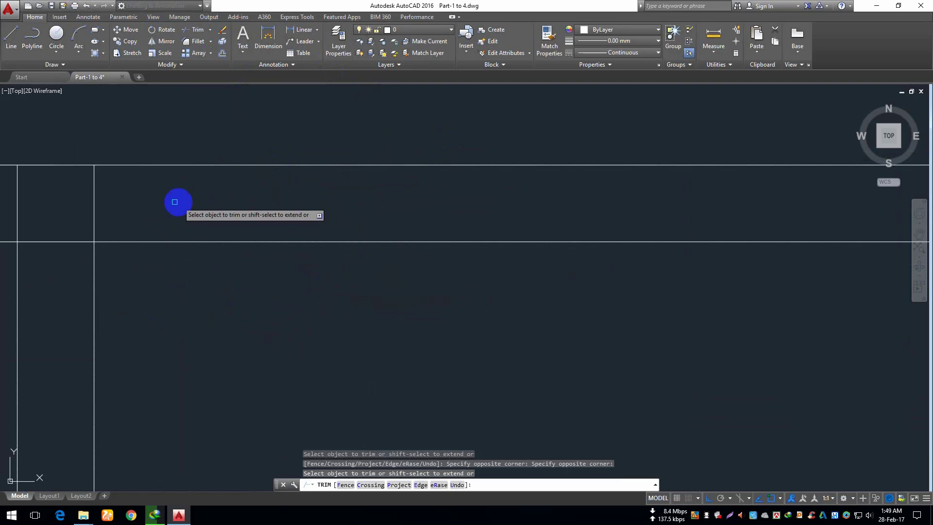
pyautogui.click(137, 198)
pyautogui.click(84, 196)
pyautogui.scroll(-5, 114, 291)
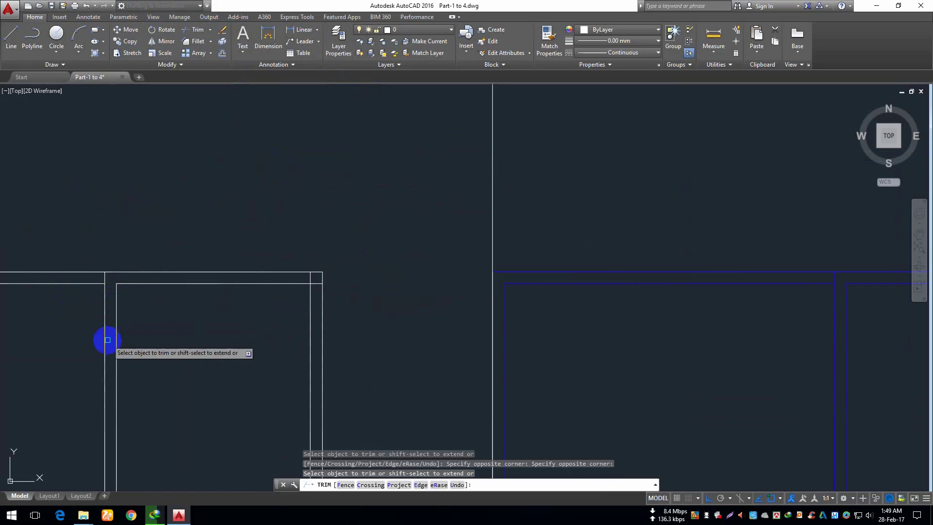
pyautogui.moveTo(108, 340); pyautogui.dragTo(236, 242, button='middle')
pyautogui.scroll(2, 238, 242)
pyautogui.click(555, 217)
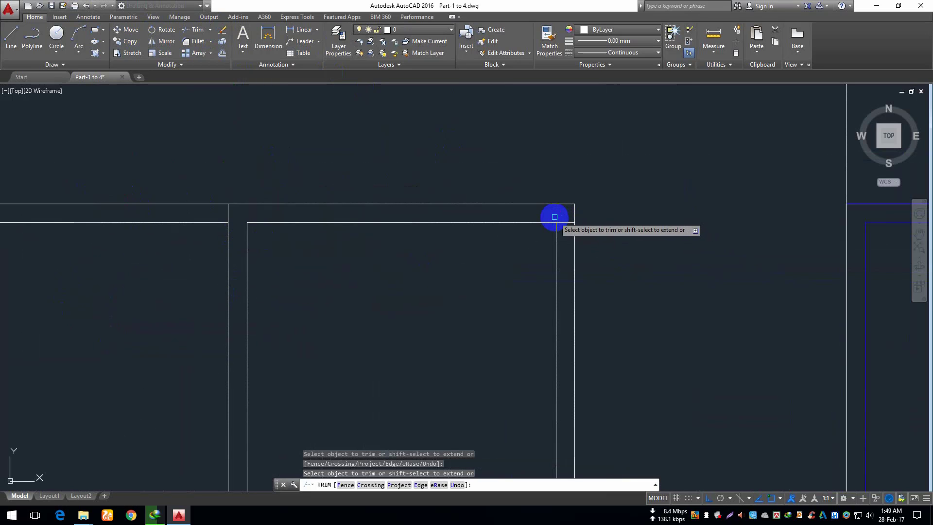
# Step: Trim the overlapping frame line ends along the window's sill, at the mullion and both lower corners
pyautogui.scroll(-5, 533, 338)
pyautogui.moveTo(533, 337); pyautogui.dragTo(506, 258, button='middle')
pyautogui.scroll(5, 396, 246)
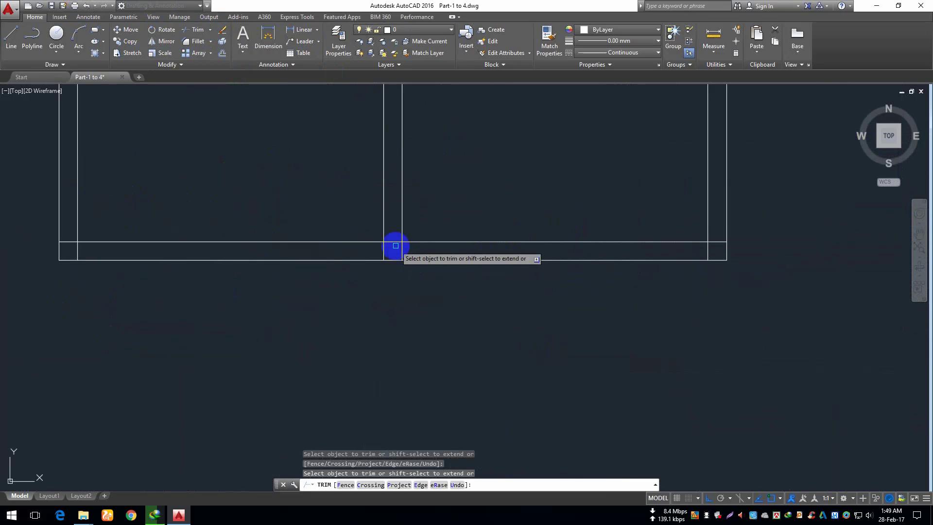
pyautogui.click(390, 241)
pyautogui.click(401, 252)
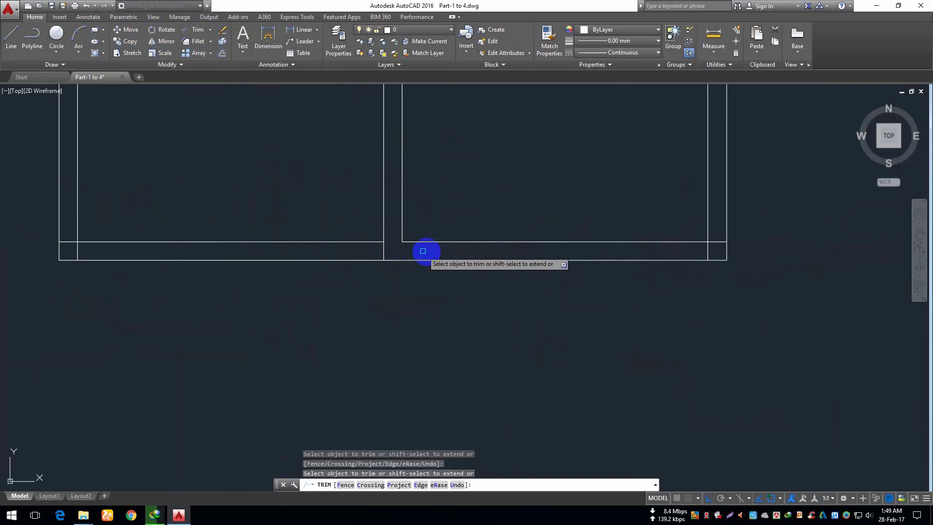
pyautogui.click(720, 249)
pyautogui.click(707, 243)
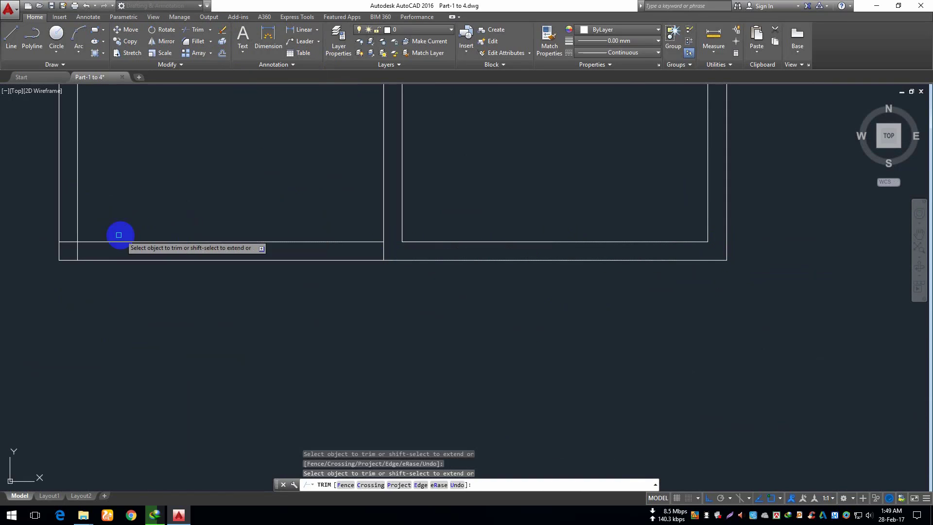
pyautogui.click(71, 240)
pyautogui.click(81, 250)
pyautogui.click(65, 253)
pyautogui.press('Return')
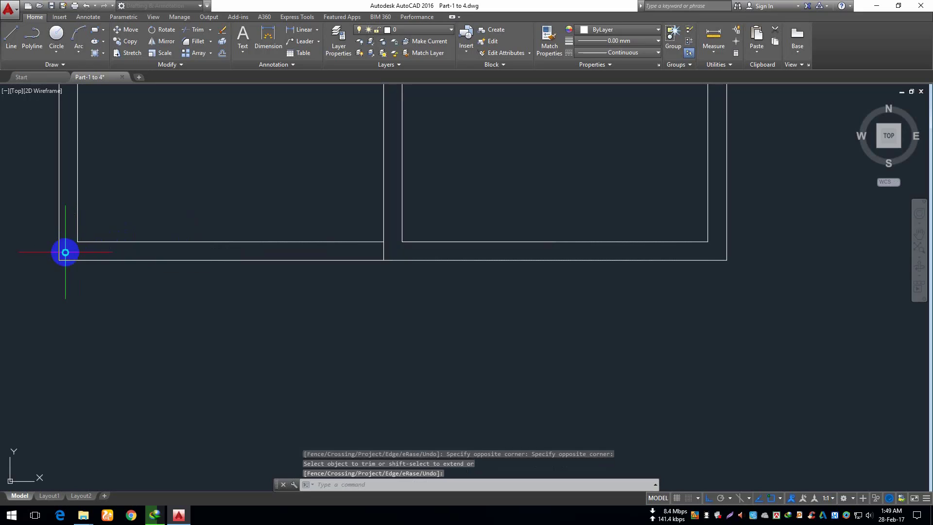
# Step: Trim the outermost vertical of the narrow balcony bay between the head and sill lines, leaving its outer side open
pyautogui.scroll(-5, 65, 253)
pyautogui.scroll(5, 225, 277)
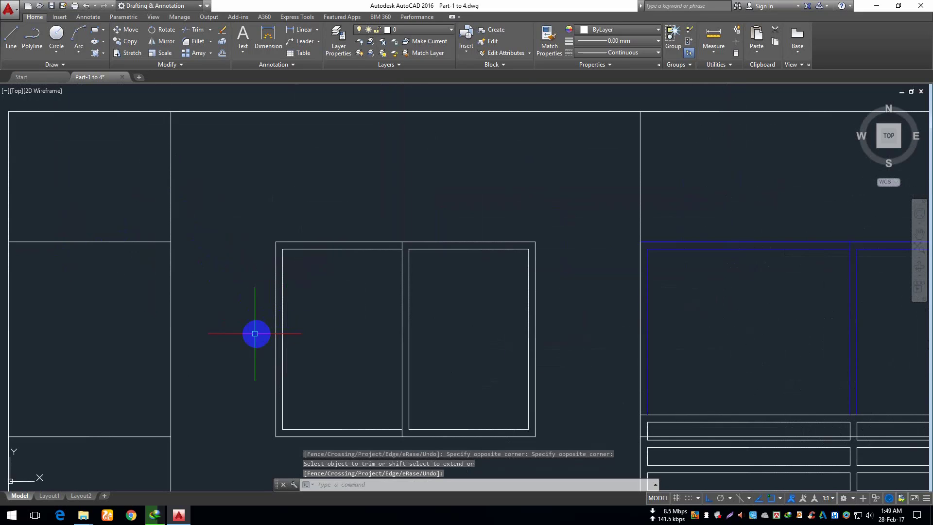
pyautogui.moveTo(254, 333)
pyautogui.mouseDown(button='middle')
pyautogui.moveTo(277, 264)
pyautogui.moveTo(325, 322)
pyautogui.moveTo(348, 291)
pyautogui.mouseUp(button='middle')
pyautogui.scroll(-5, 275, 260)
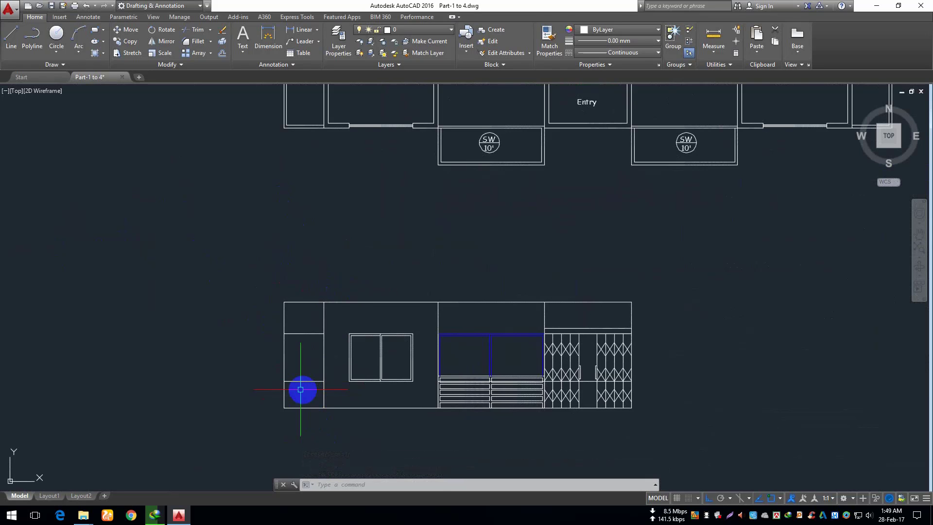
pyautogui.moveTo(292, 382)
pyautogui.mouseDown(button='middle')
pyautogui.moveTo(290, 398)
pyautogui.moveTo(306, 407)
pyautogui.moveTo(293, 507)
pyautogui.moveTo(269, 322)
pyautogui.moveTo(278, 296)
pyautogui.mouseUp(button='middle')
pyautogui.scroll(4, 267, 270)
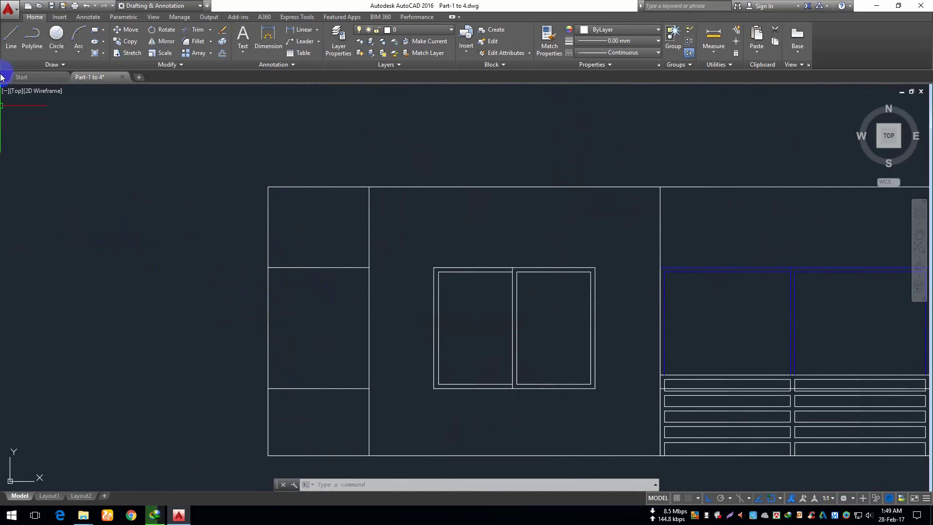
pyautogui.click(199, 36)
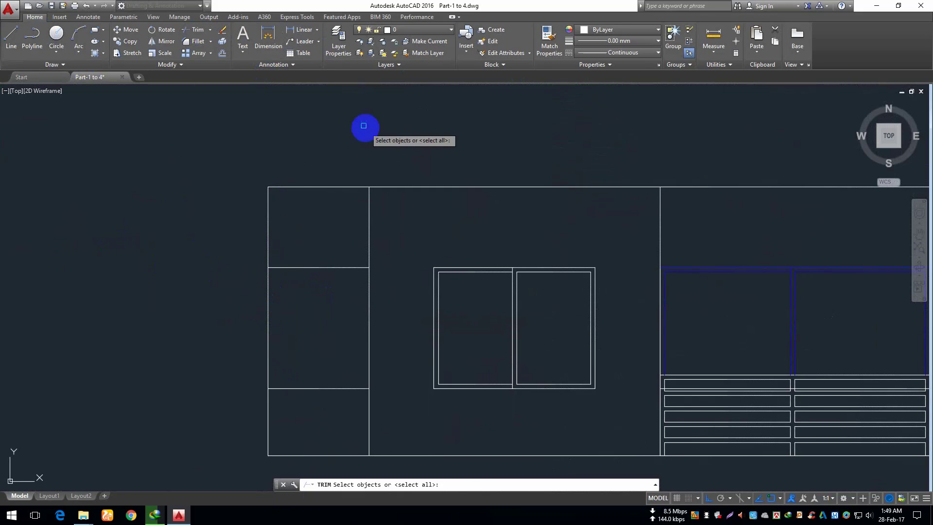
pyautogui.press('Return')
pyautogui.click(293, 322)
pyautogui.click(234, 365)
pyautogui.scroll(-6, 243, 326)
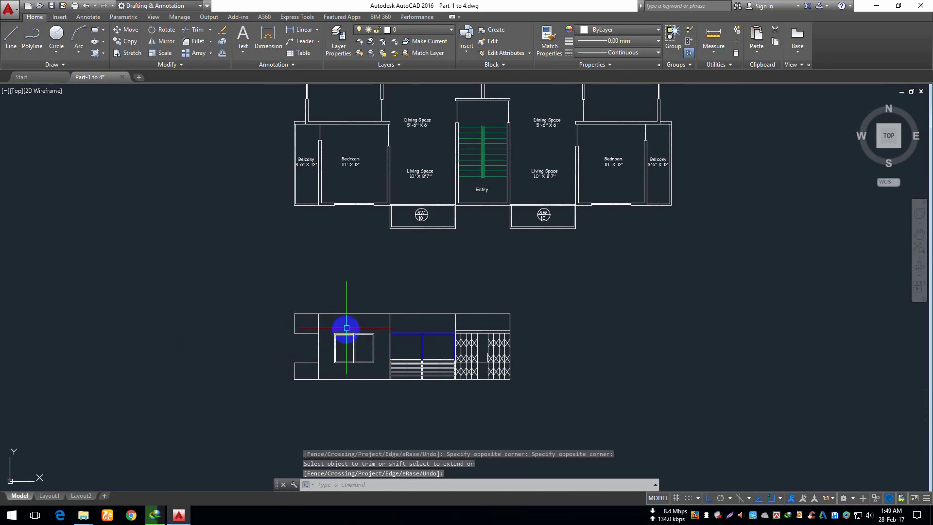
# Step: Set the colour of the head line above the blue-framed opening to ByLayer and save the drawing
pyautogui.scroll(8, 375, 321)
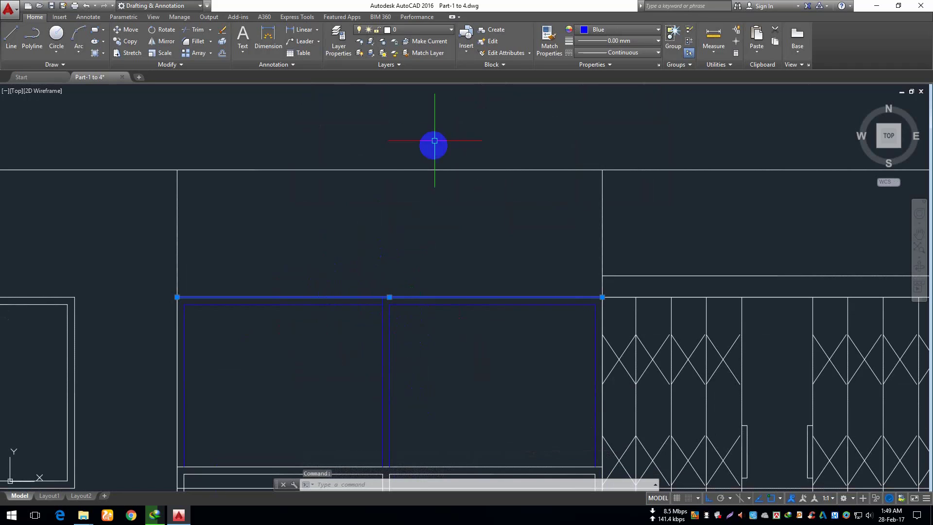
pyautogui.click(606, 29)
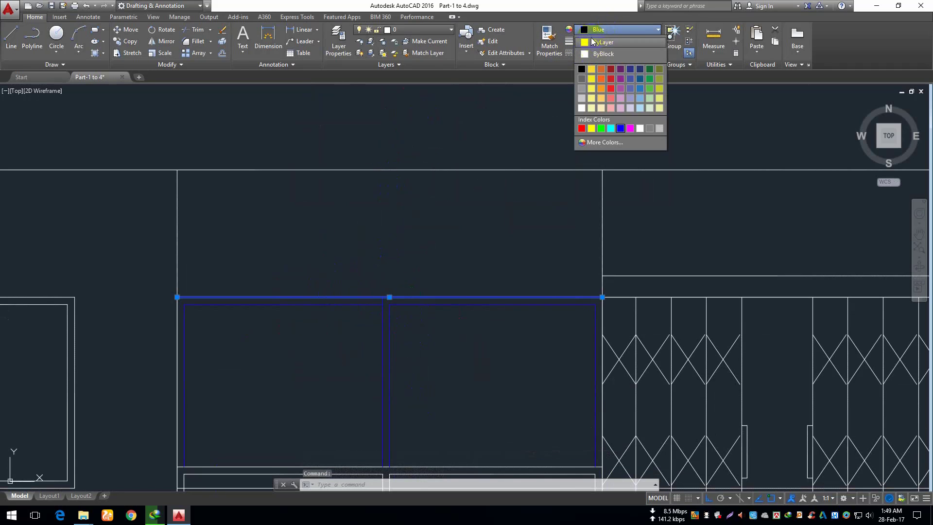
pyautogui.click(592, 42)
pyautogui.press('Escape')
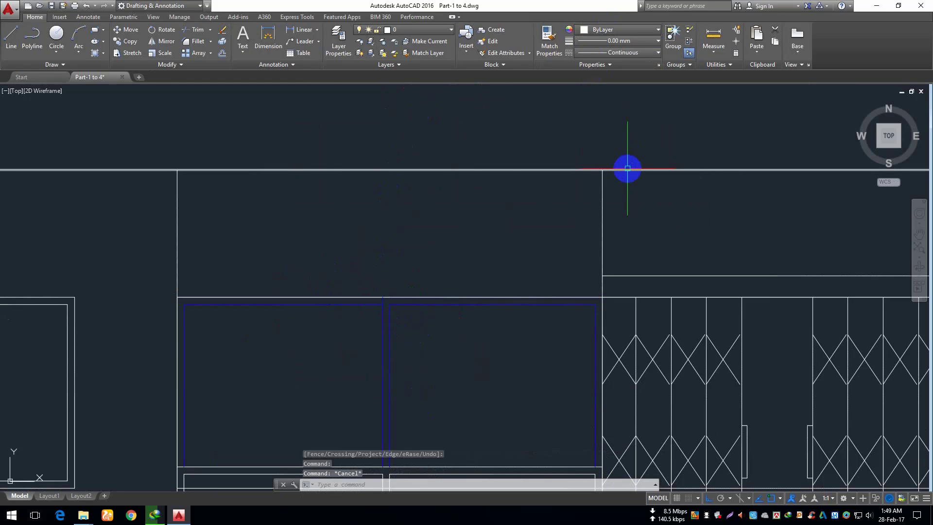
pyautogui.hotkey('ctrl', 's')
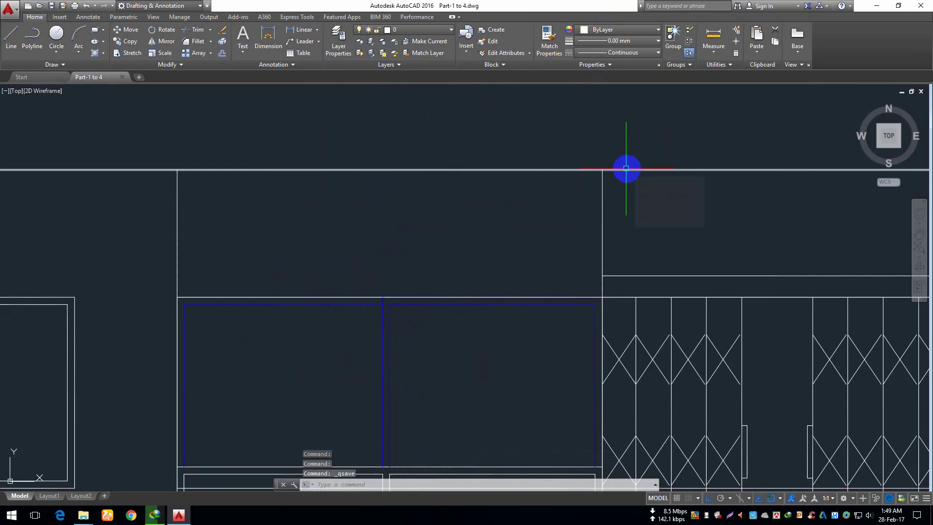
# Step: Erase the leftover sill line crossing the top rail bay of the blue-framed opening
pyautogui.scroll(-10, 474, 147)
pyautogui.scroll(8, 444, 187)
pyautogui.moveTo(343, 138); pyautogui.dragTo(487, 336, button='middle')
pyautogui.moveTo(157, 279); pyautogui.dragTo(177, 321, button='middle')
pyautogui.scroll(-4, 177, 321)
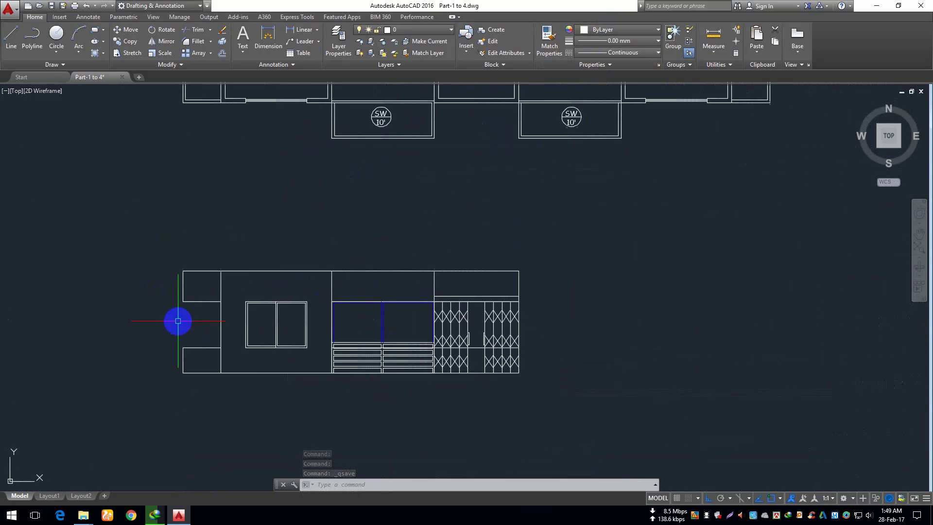
pyautogui.moveTo(131, 265); pyautogui.dragTo(167, 326, button='middle')
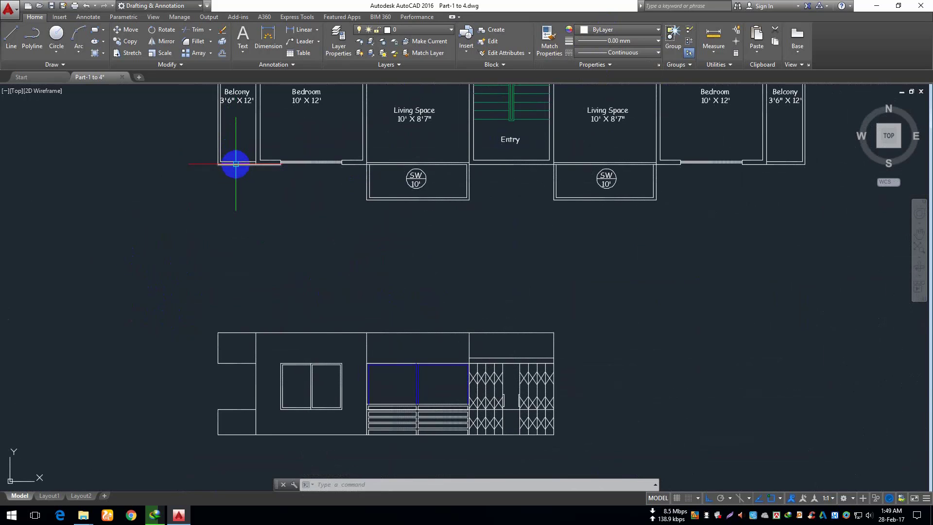
pyautogui.scroll(6, 233, 420)
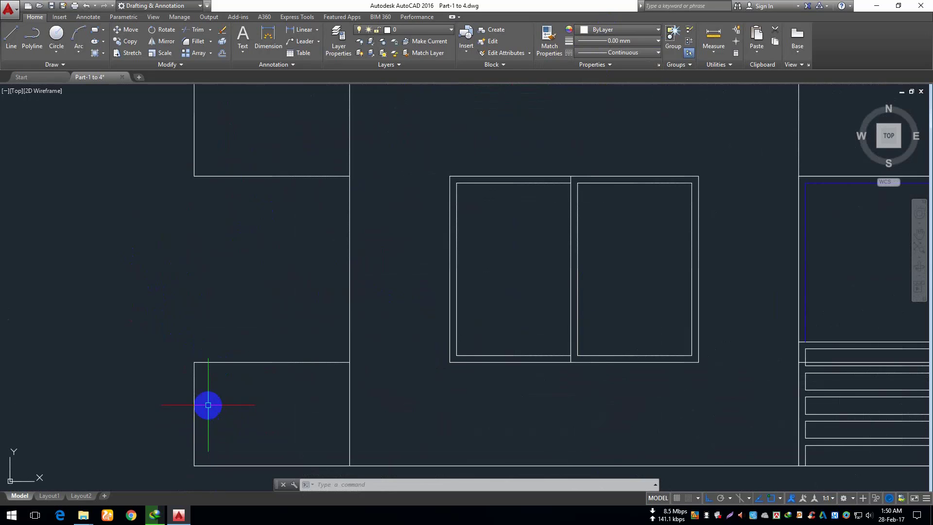
pyautogui.moveTo(411, 381); pyautogui.dragTo(301, 330, button='middle')
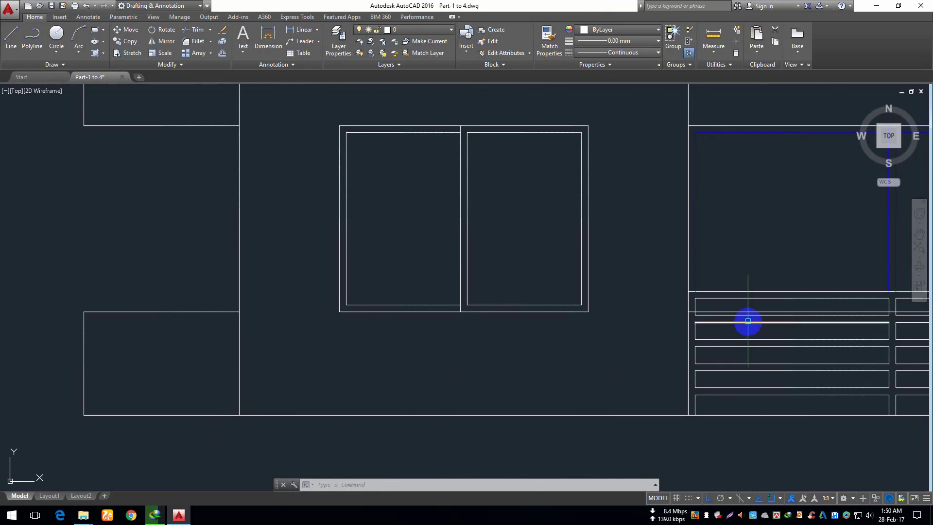
pyautogui.scroll(6, 748, 320)
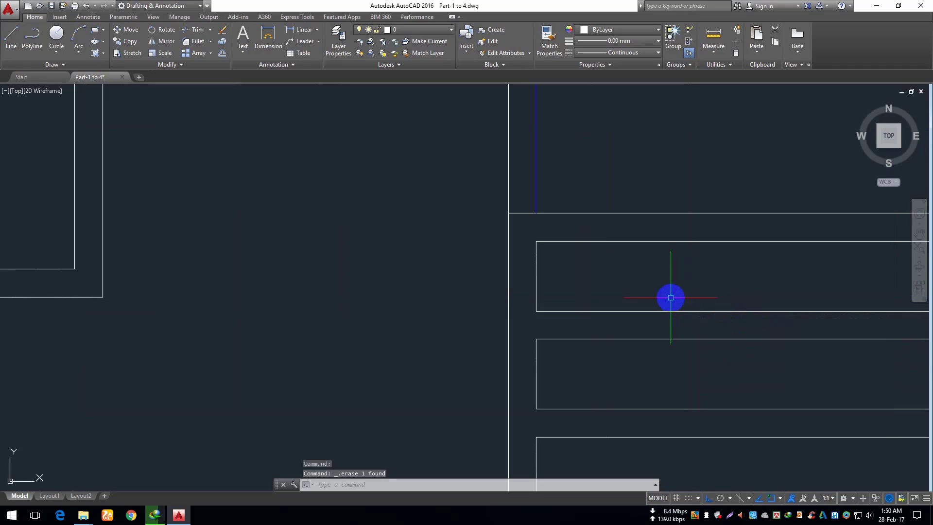
# Step: Trim away the part of the ground line that runs beneath the narrow balcony bay
pyautogui.scroll(-5, 484, 205)
pyautogui.scroll(3, 240, 221)
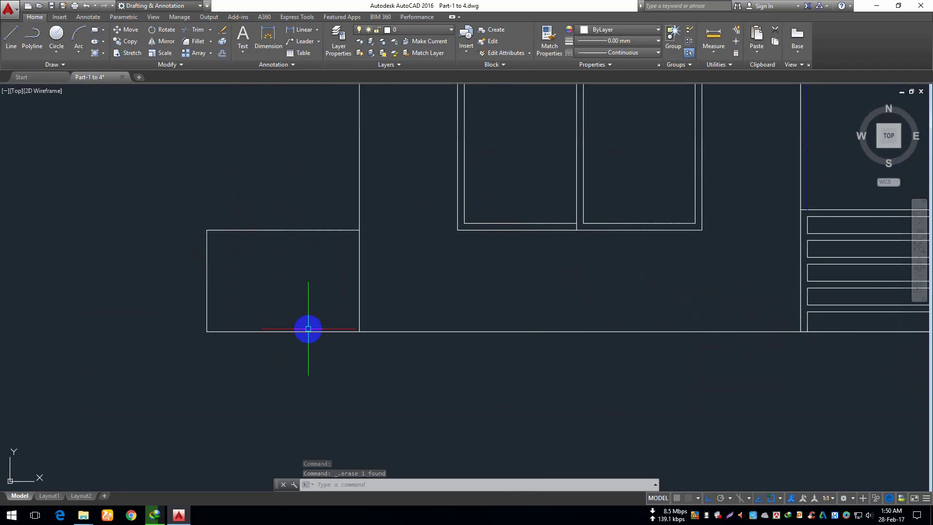
pyautogui.write('tr')
pyautogui.press('Return')
pyautogui.press('Return')
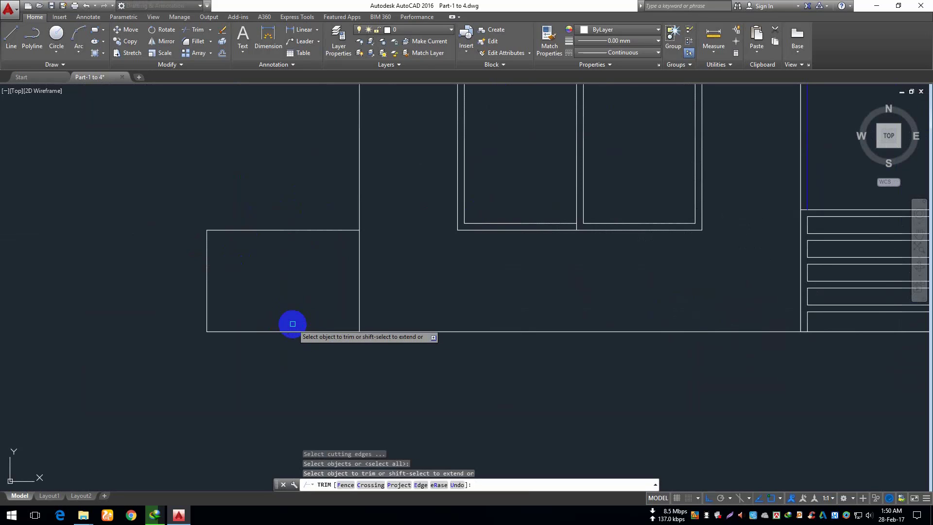
pyautogui.click(319, 312)
pyautogui.click(250, 383)
# Step: Copy the balcony bay's sill line down to the foot of its outer vertical as a separate base line
pyautogui.click(317, 206)
pyautogui.click(290, 265)
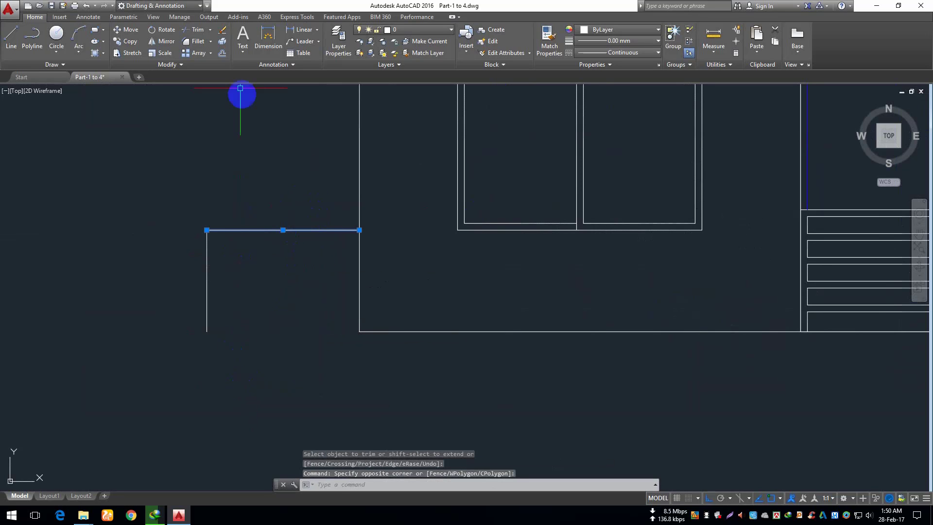
pyautogui.click(128, 44)
pyautogui.click(207, 230)
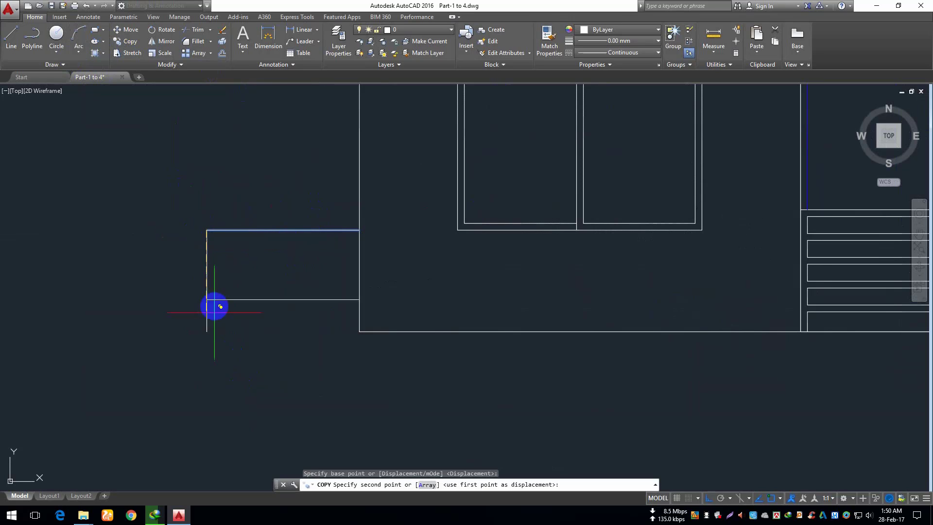
pyautogui.click(206, 331)
pyautogui.press('Return')
pyautogui.moveTo(267, 265); pyautogui.dragTo(265, 308, button='middle')
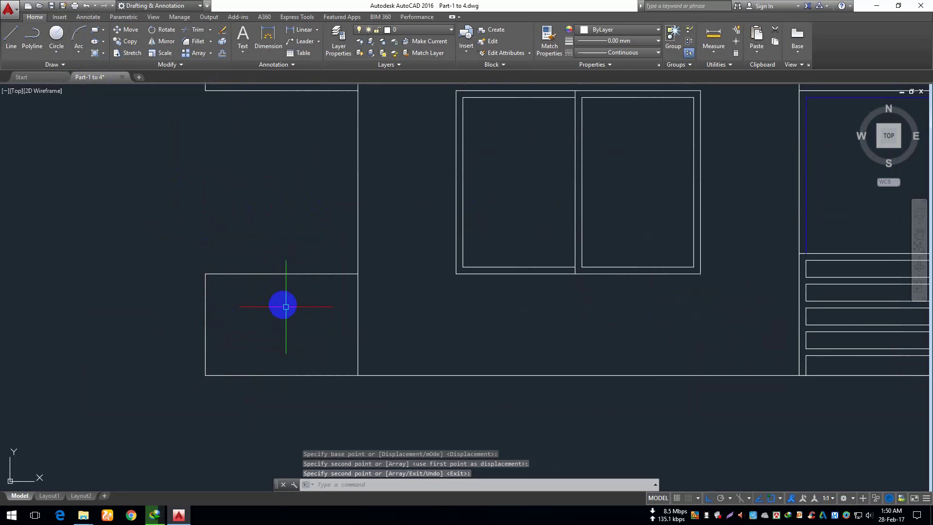
# Step: Erase the balcony bay's sill line and offset its base line 36 inches upward for the railing top
pyautogui.click(290, 312)
pyautogui.click(232, 234)
pyautogui.press('Delete')
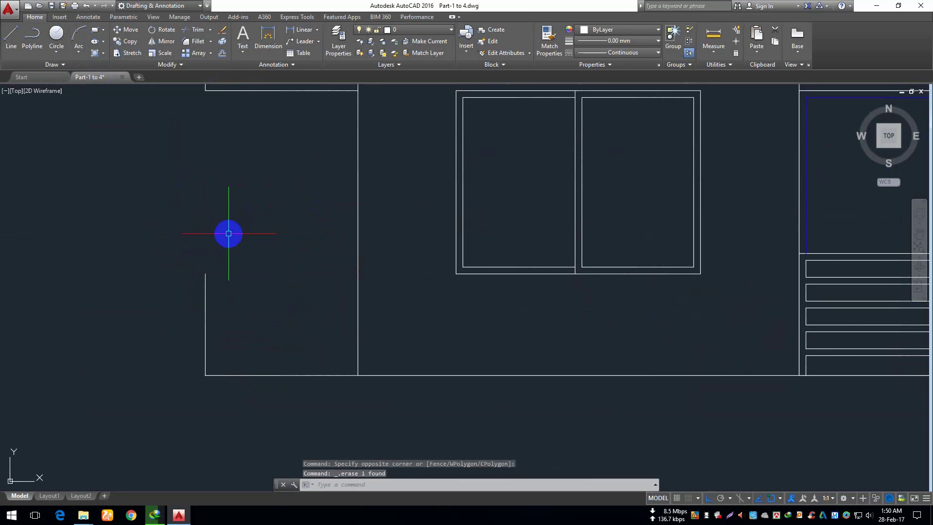
pyautogui.write('o')
pyautogui.press('Return')
pyautogui.write('36')
pyautogui.press('Return')
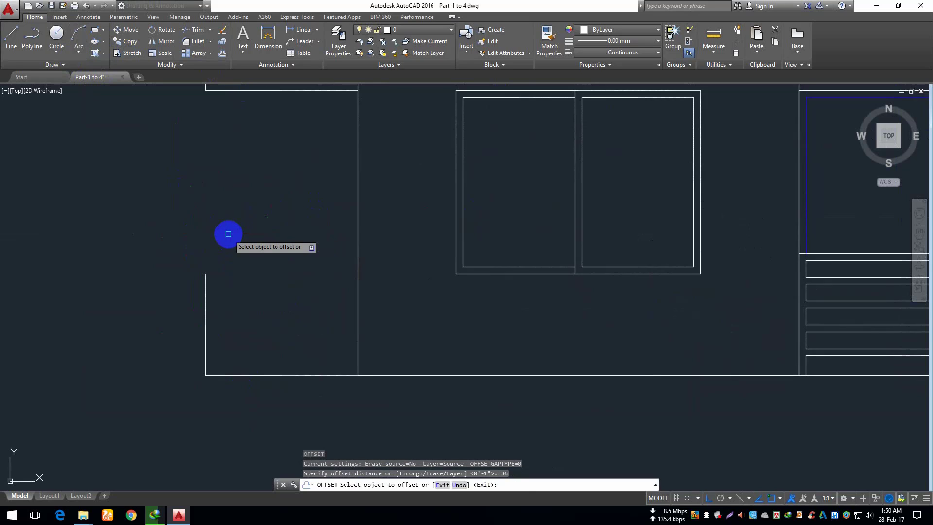
pyautogui.click(308, 375)
pyautogui.click(302, 275)
pyautogui.press('Return')
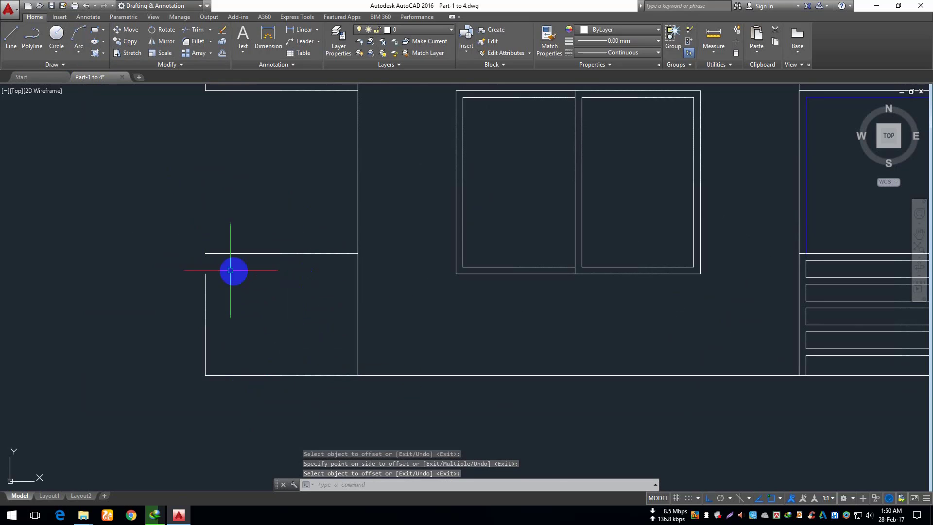
# Step: Extend the balcony bay's outer vertical up to the railing top line
pyautogui.scroll(4, 231, 271)
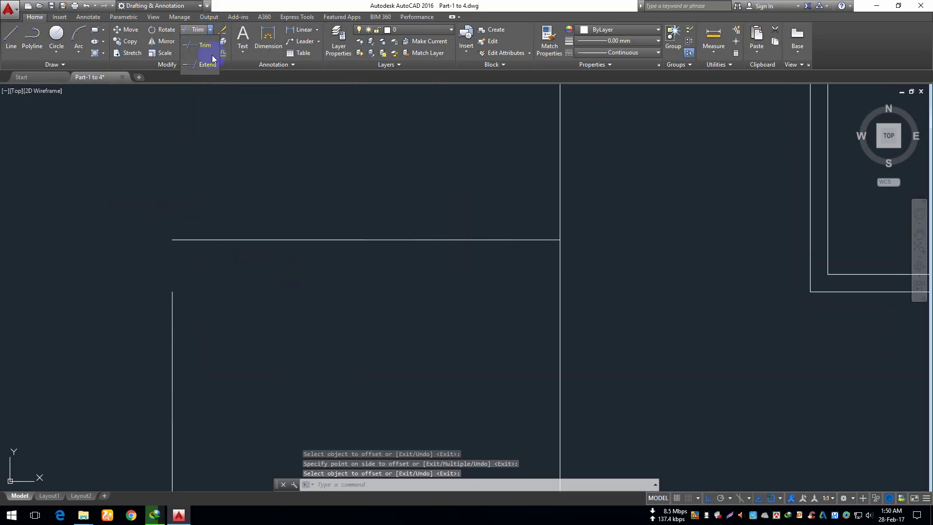
pyautogui.click(209, 64)
pyautogui.press('Return')
pyautogui.click(171, 294)
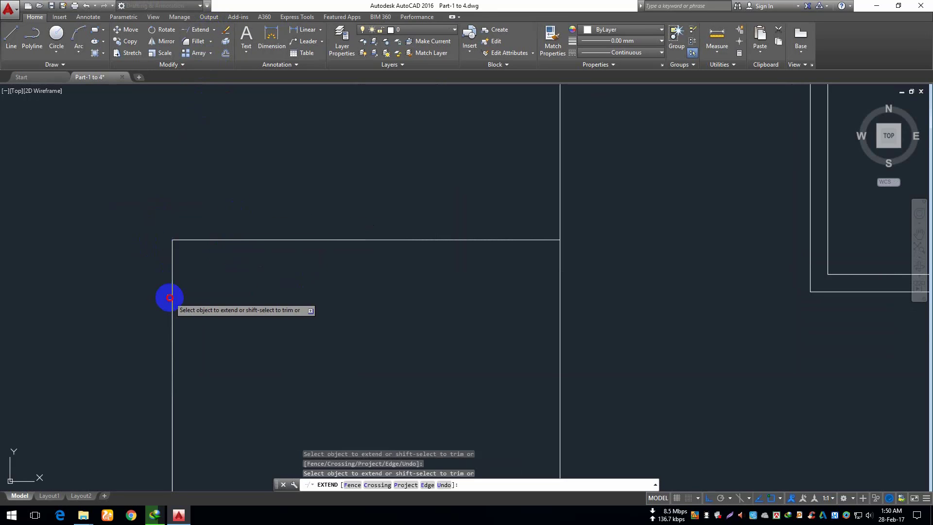
pyautogui.scroll(-5, 219, 273)
pyautogui.scroll(2, 238, 264)
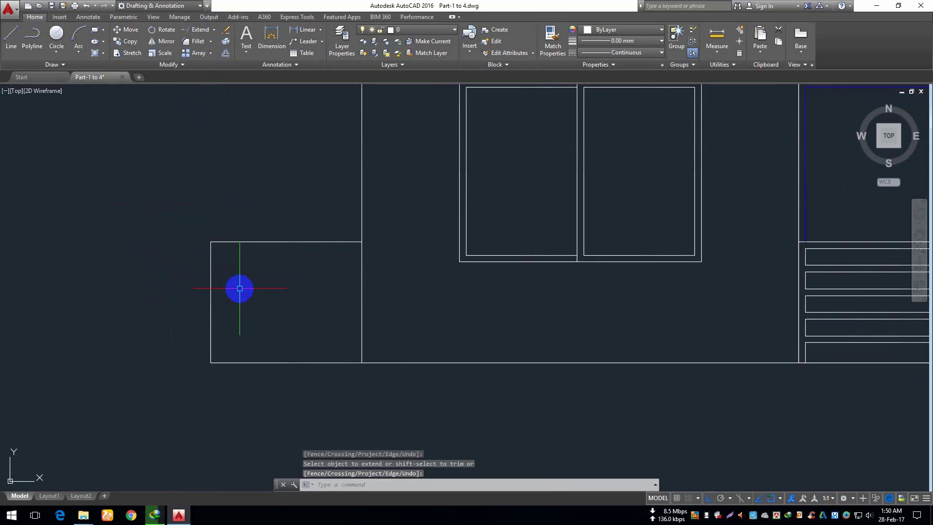
# Step: Offset the balcony railing's top line 2 inches downward to form the top rail
pyautogui.write('o')
pyautogui.press('Return')
pyautogui.write('2')
pyautogui.press('Return')
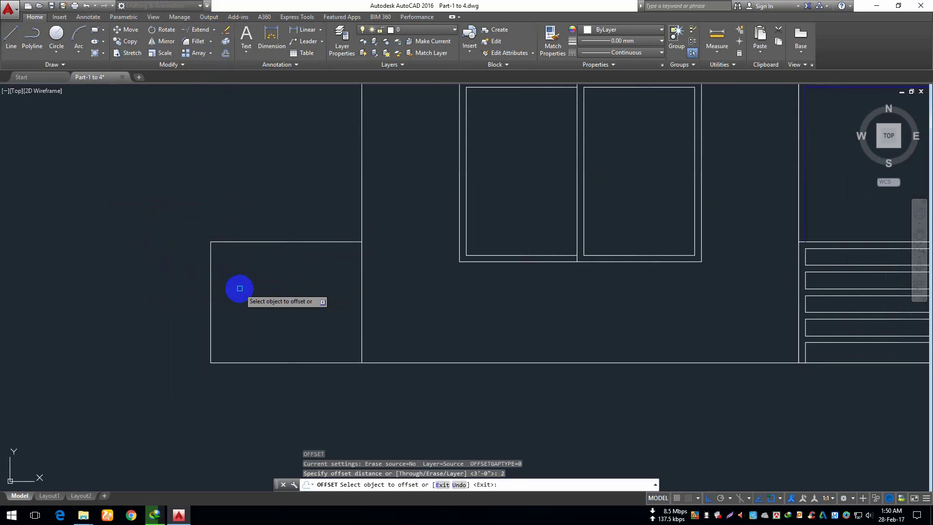
pyautogui.click(251, 246)
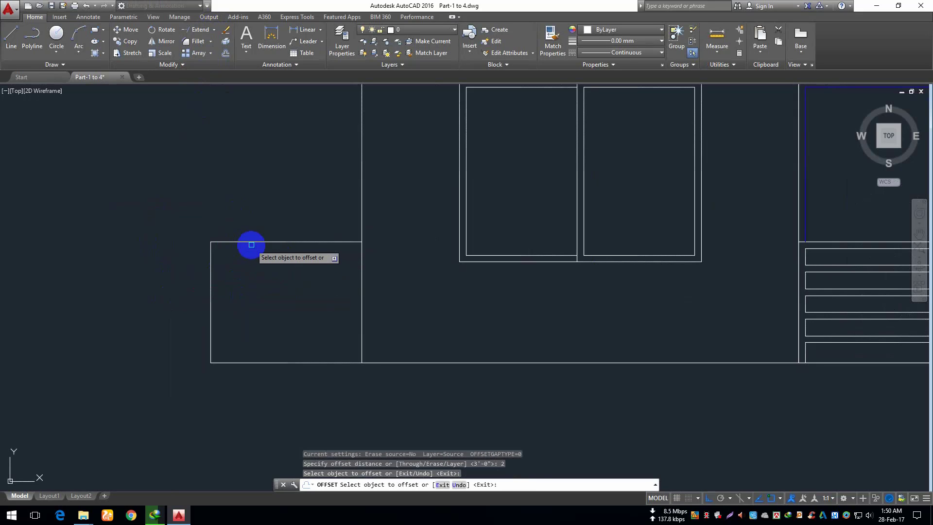
pyautogui.click(251, 292)
pyautogui.press('Return')
pyautogui.write('4')
pyautogui.press('Return')
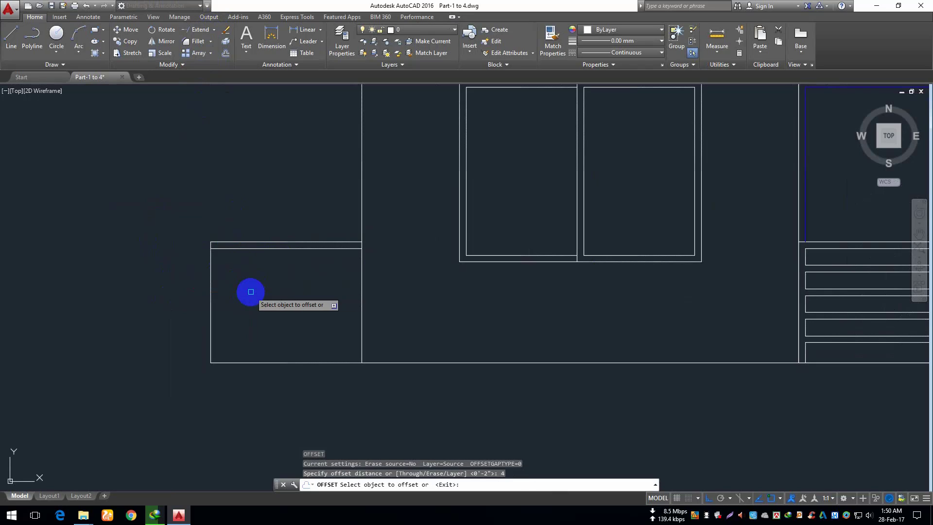
pyautogui.press('Return')
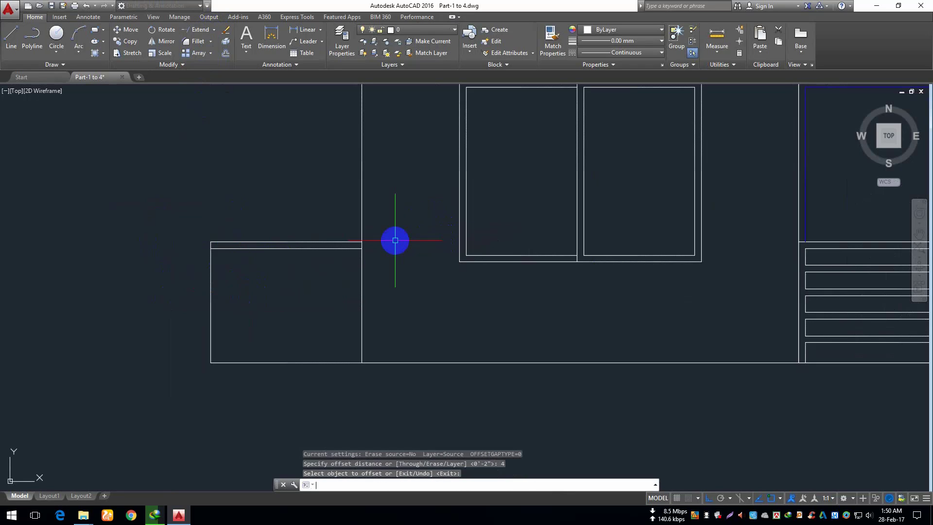
# Step: Offset the lower edge of the balcony's top rail 5 inches downward to space the next rail
pyautogui.press('Return')
pyautogui.write('5')
pyautogui.press('Return')
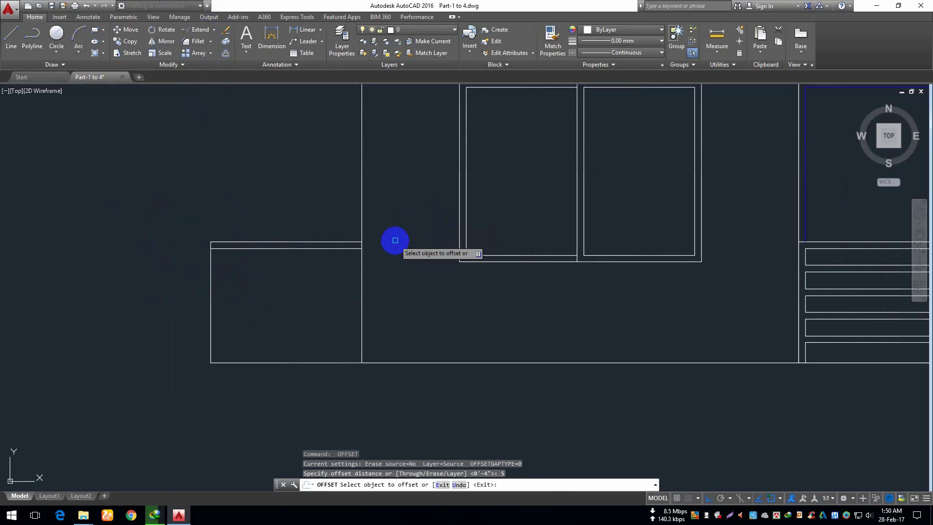
pyautogui.click(319, 248)
pyautogui.click(322, 313)
pyautogui.press('Return')
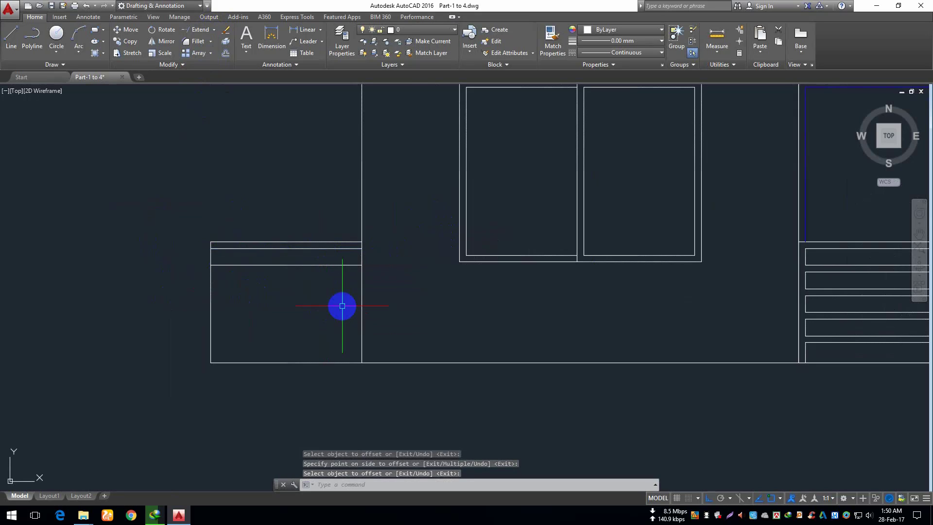
# Step: Offset the second balcony rail's upper edge 2 inches downward to give the rail its thickness
pyautogui.press('Return')
pyautogui.write('2')
pyautogui.press('Return')
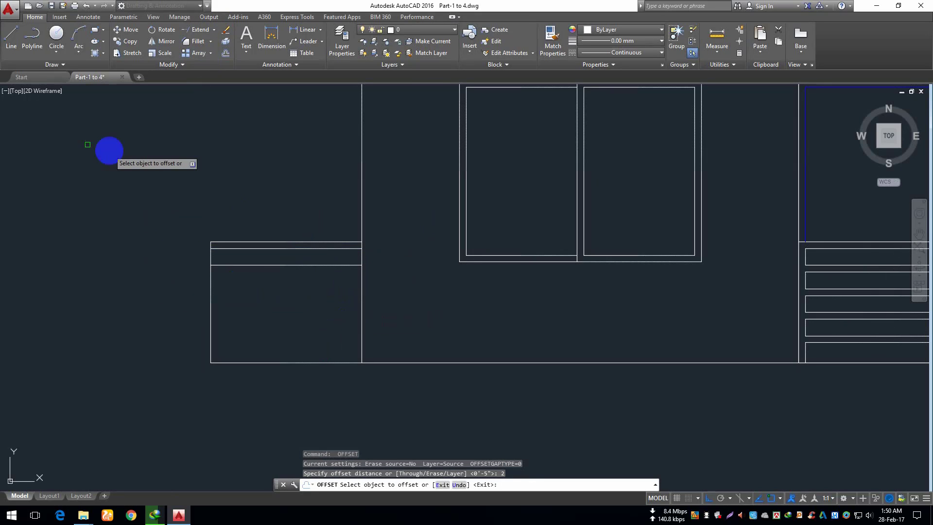
pyautogui.click(270, 266)
pyautogui.click(298, 317)
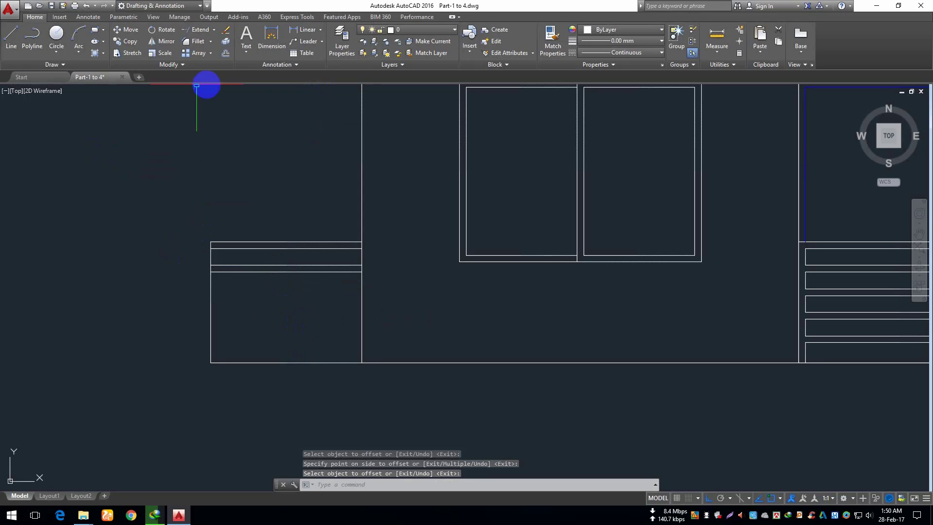
# Step: Copy the second rail's pair of lines downward three times at the same rail spacing
pyautogui.click(315, 305)
pyautogui.click(267, 252)
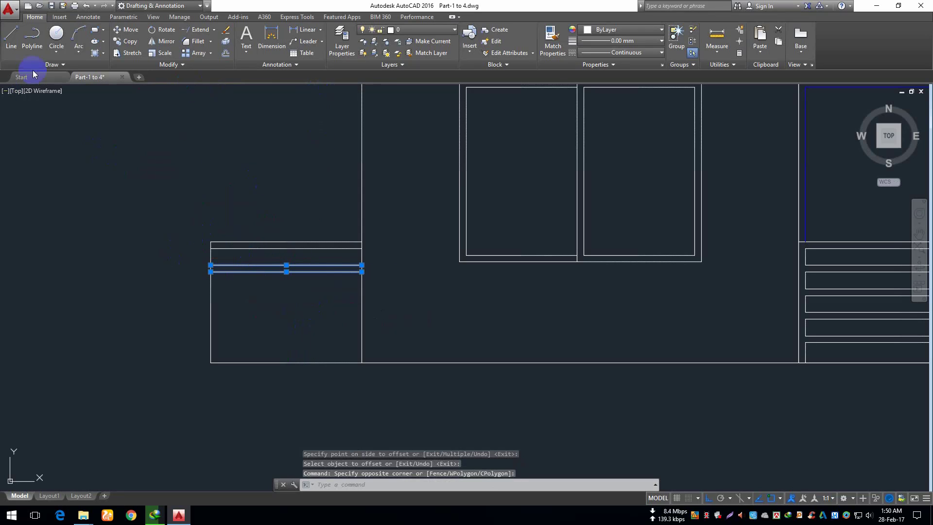
pyautogui.click(116, 41)
pyautogui.click(210, 249)
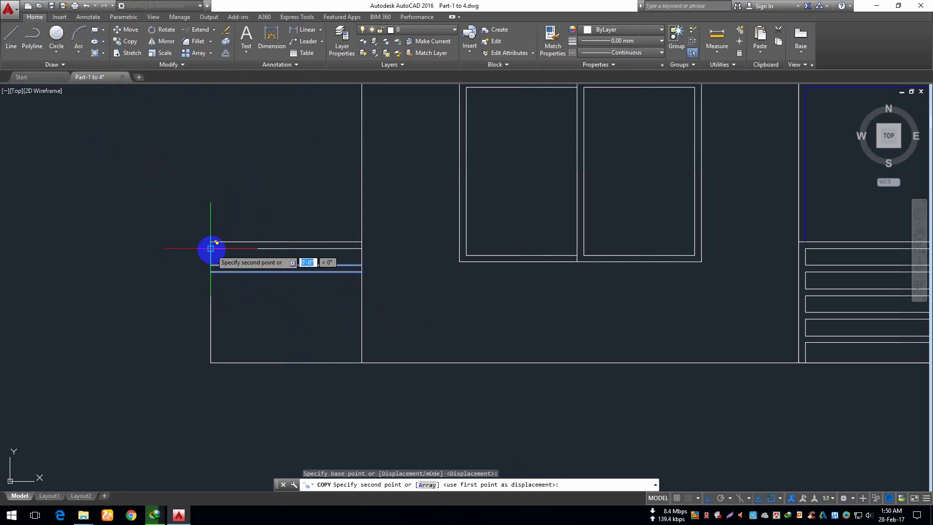
pyautogui.click(217, 273)
pyautogui.click(214, 295)
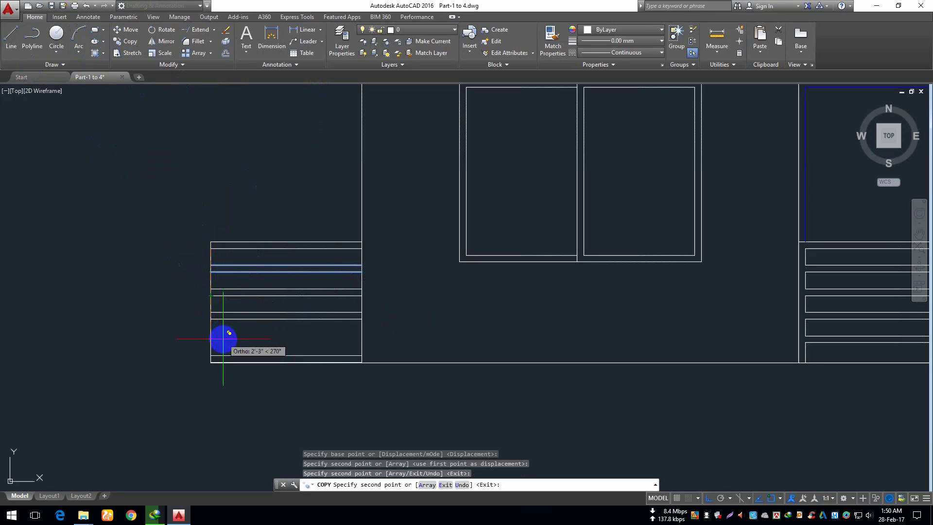
pyautogui.click(211, 319)
pyautogui.press('Return')
# Step: Draw a vertical centre line through the balcony railing from the top line's midpoint to the base line
pyautogui.scroll(2, 261, 304)
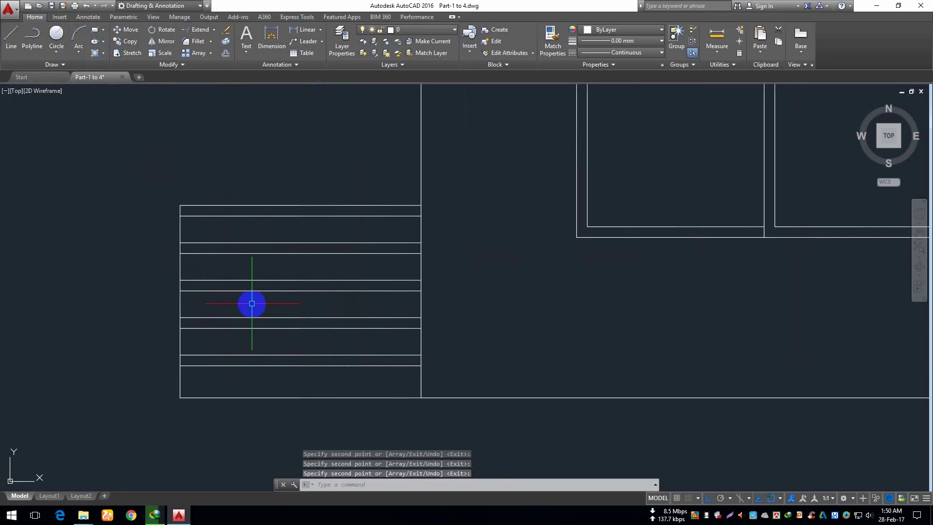
pyautogui.click(12, 37)
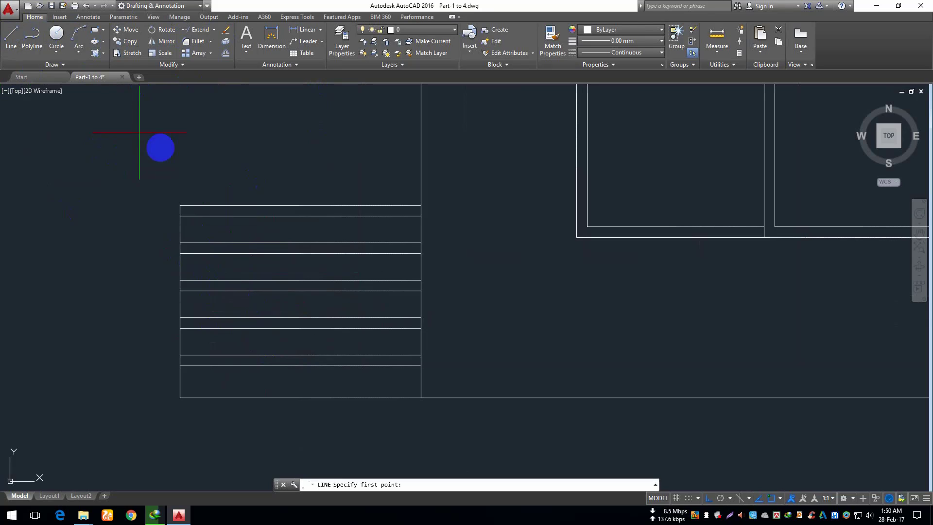
pyautogui.click(300, 205)
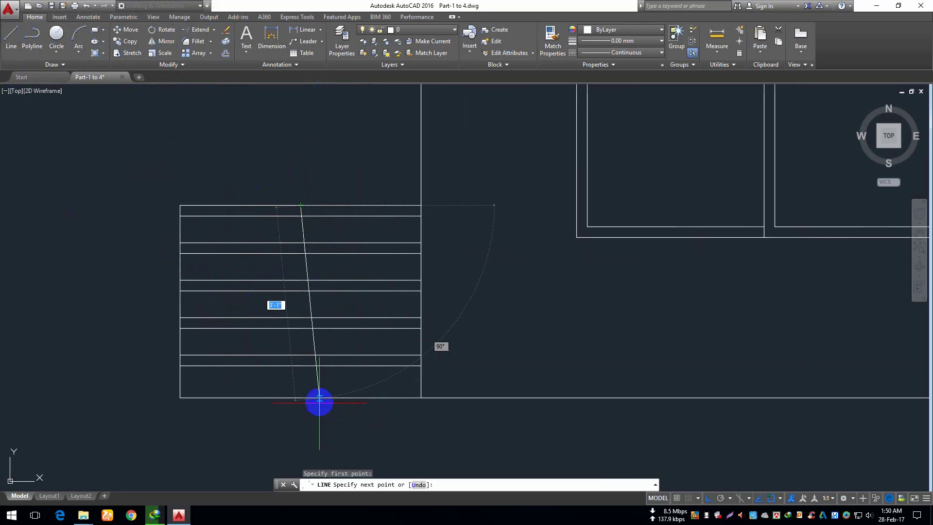
pyautogui.click(300, 398)
pyautogui.press('Return')
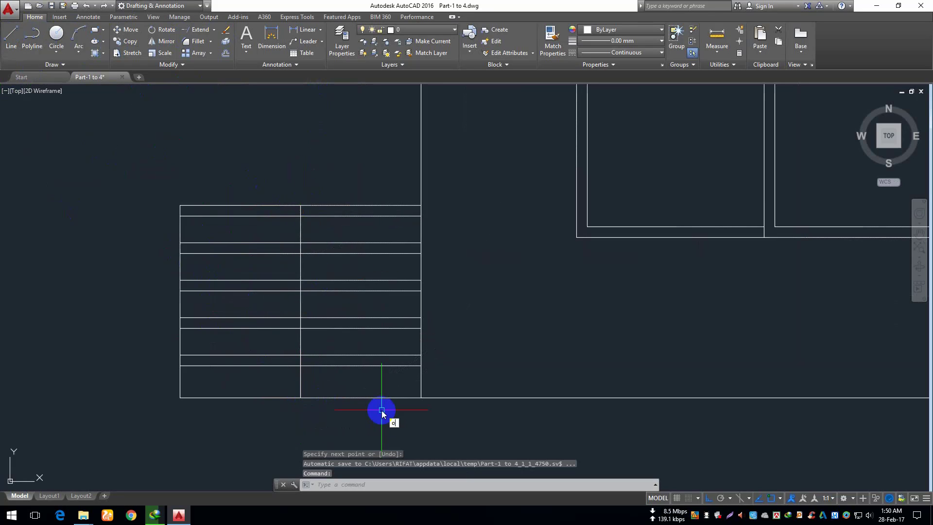
# Step: Offset the balcony railing's vertical centre line 2 inches to the left to form the middle post
pyautogui.write('o')
pyautogui.press('Return')
pyautogui.write('2')
pyautogui.press('Return')
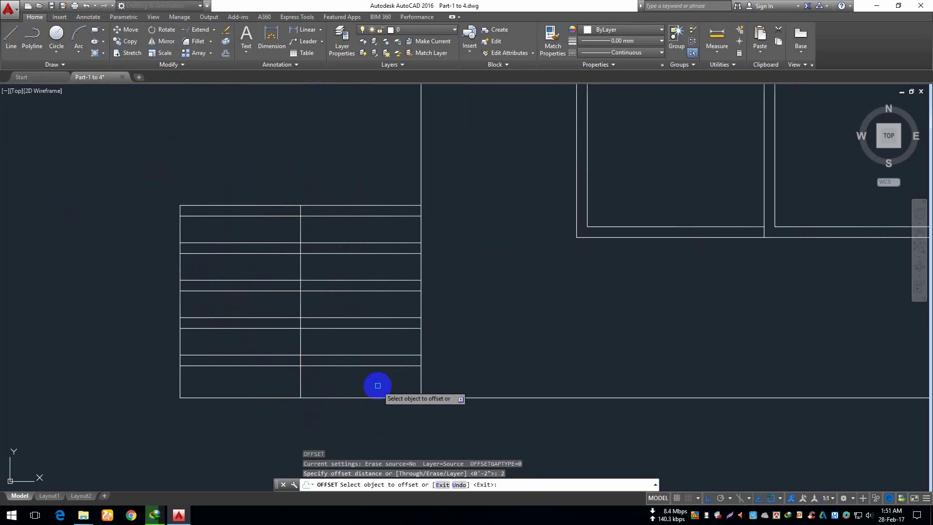
pyautogui.click(302, 224)
pyautogui.click(258, 229)
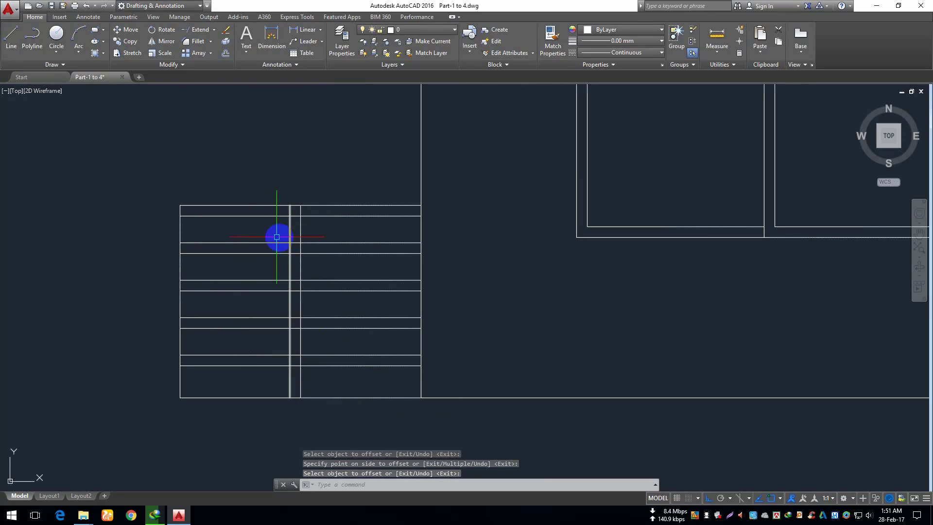
# Step: Trim the overlapping post and rail lines at the upper three rails of the balcony railing
pyautogui.scroll(5, 249, 240)
pyautogui.scroll(-2, 262, 253)
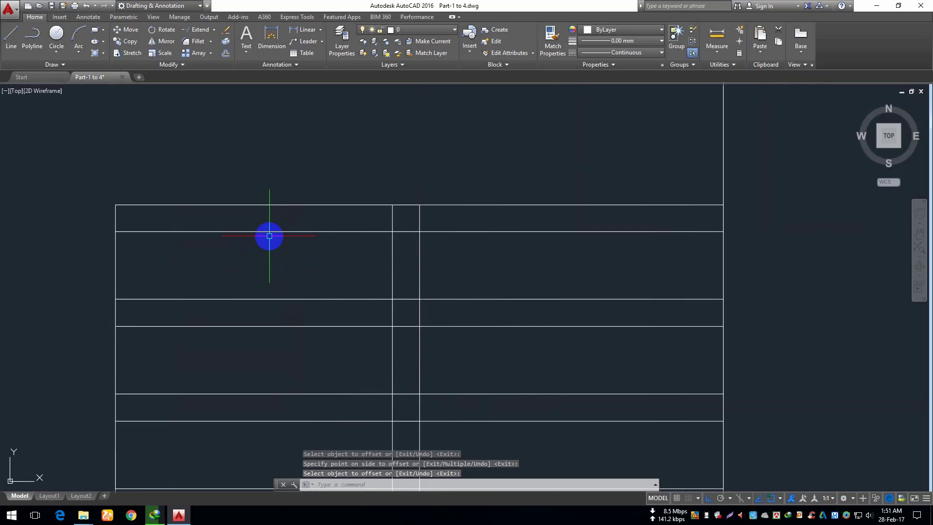
pyautogui.click(214, 30)
pyautogui.click(207, 48)
pyautogui.rightClick(356, 156)
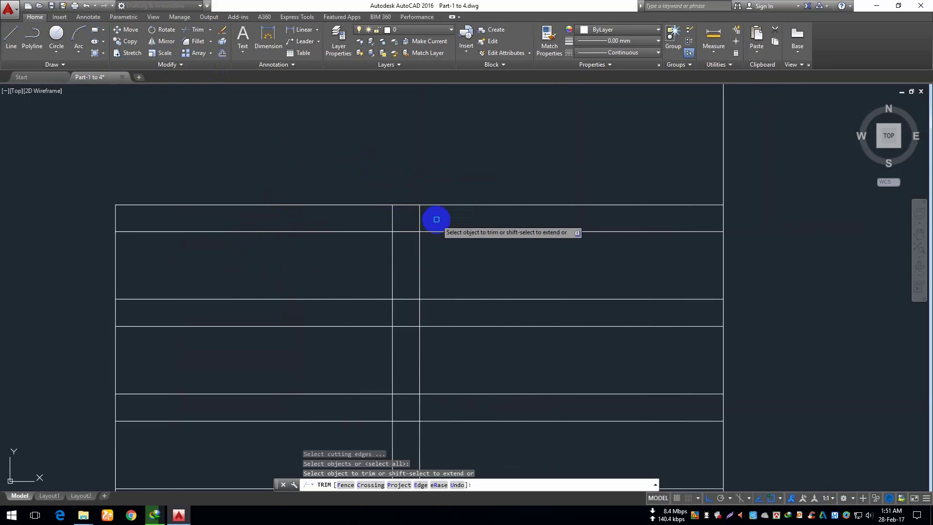
pyautogui.click(443, 218)
pyautogui.click(331, 217)
pyautogui.click(414, 215)
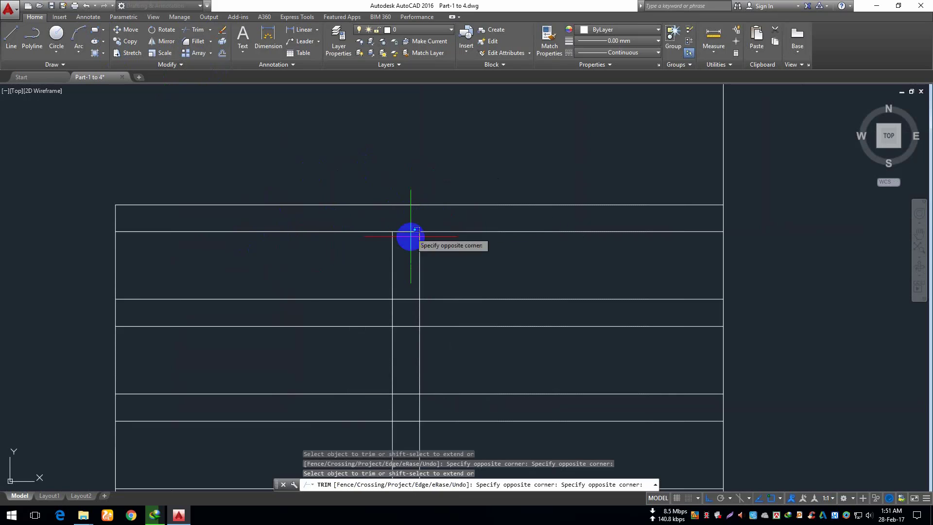
pyautogui.click(400, 438)
pyautogui.click(537, 320)
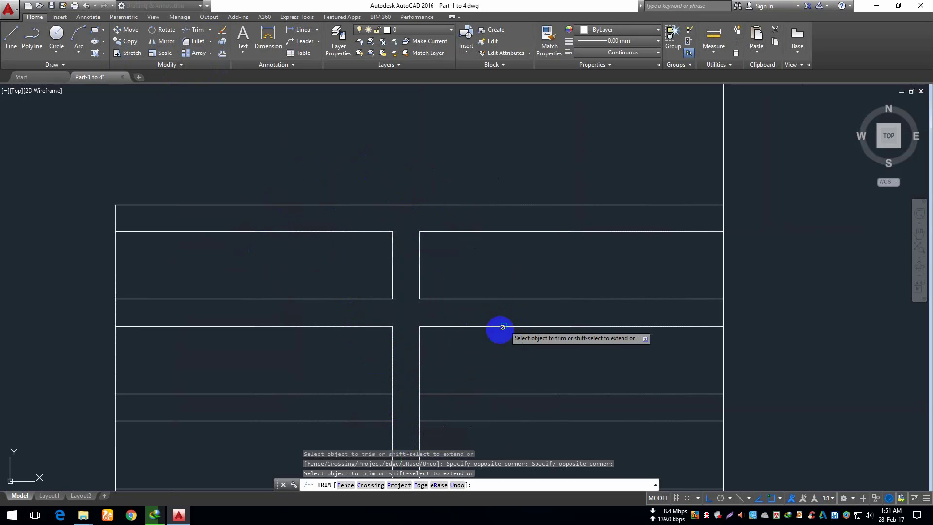
pyautogui.click(359, 403)
pyautogui.click(462, 400)
# Step: Trim the remaining post and rail overlaps at the lower two rails of the balcony railing
pyautogui.moveTo(452, 410); pyautogui.dragTo(384, 282, button='middle')
pyautogui.click(346, 246)
pyautogui.click(335, 398)
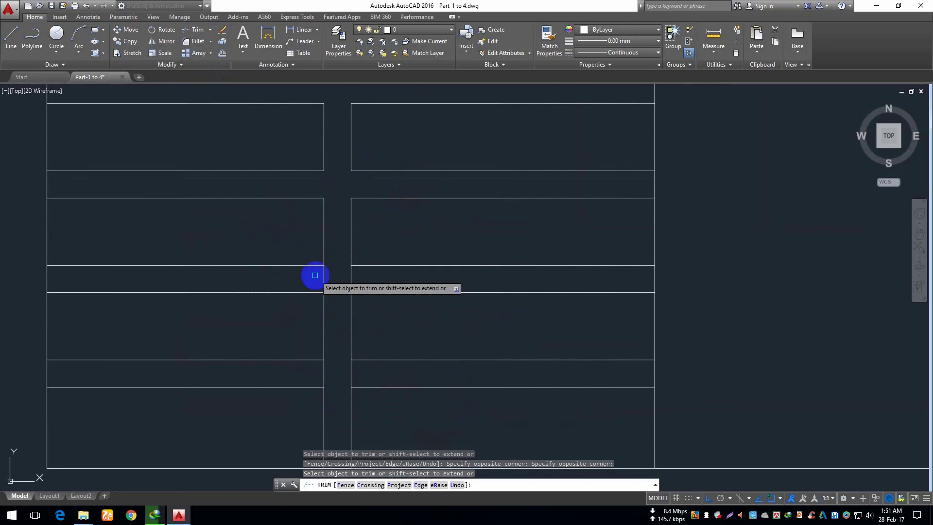
pyautogui.click(309, 276)
pyautogui.click(410, 290)
pyautogui.moveTo(422, 342); pyautogui.dragTo(455, 205, button='middle')
pyautogui.click(334, 227)
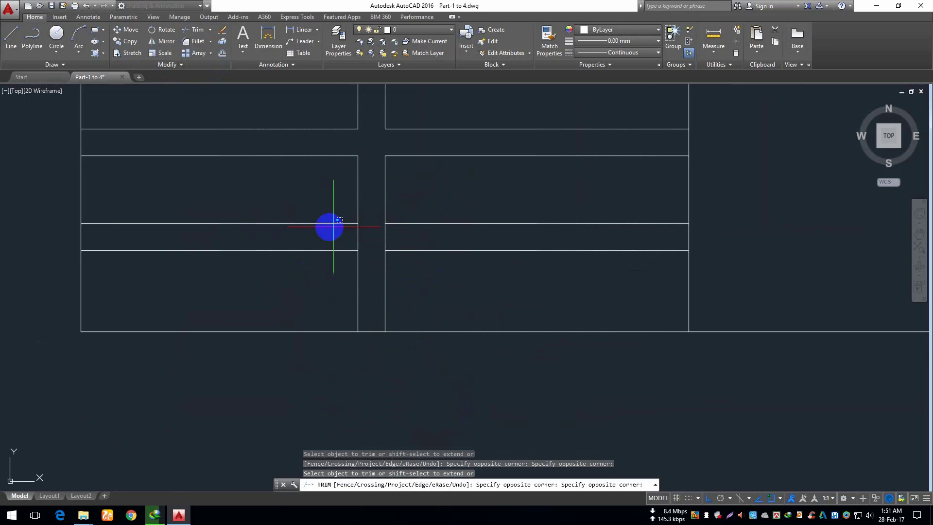
pyautogui.click(419, 246)
pyautogui.press('Return')
# Step: Save the drawing
pyautogui.scroll(-3, 458, 239)
pyautogui.moveTo(451, 160); pyautogui.dragTo(285, 302, button='middle')
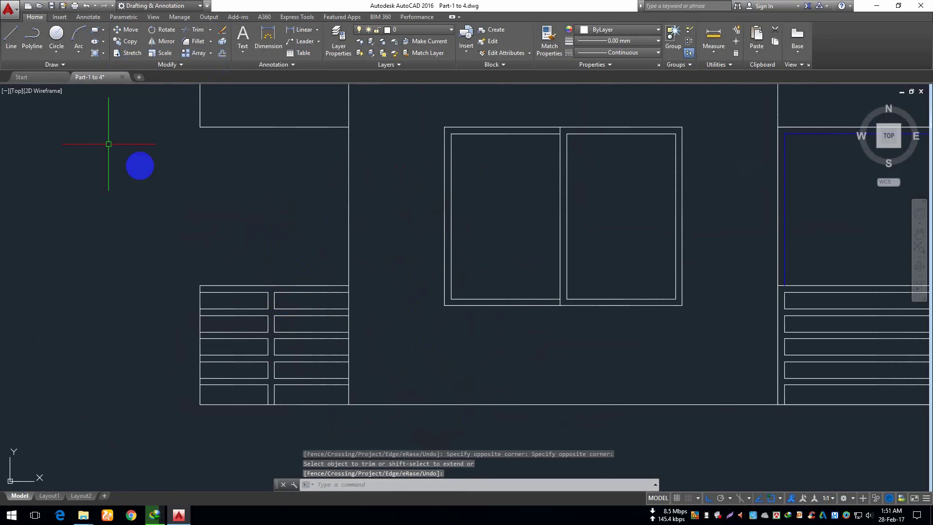
pyautogui.click(51, 5)
# Step: Review the elevation's window, railings and gate against the floor plan above it
pyautogui.scroll(-5, 331, 201)
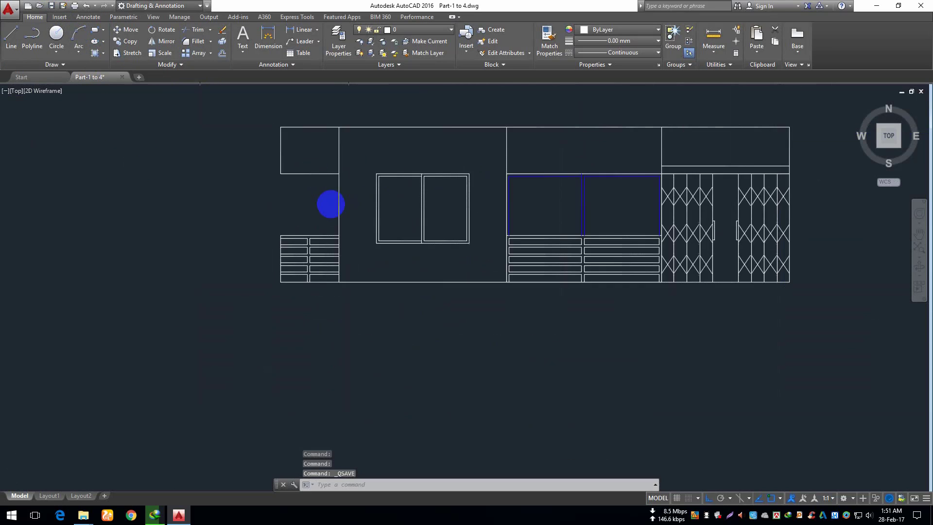
pyautogui.scroll(3, 332, 200)
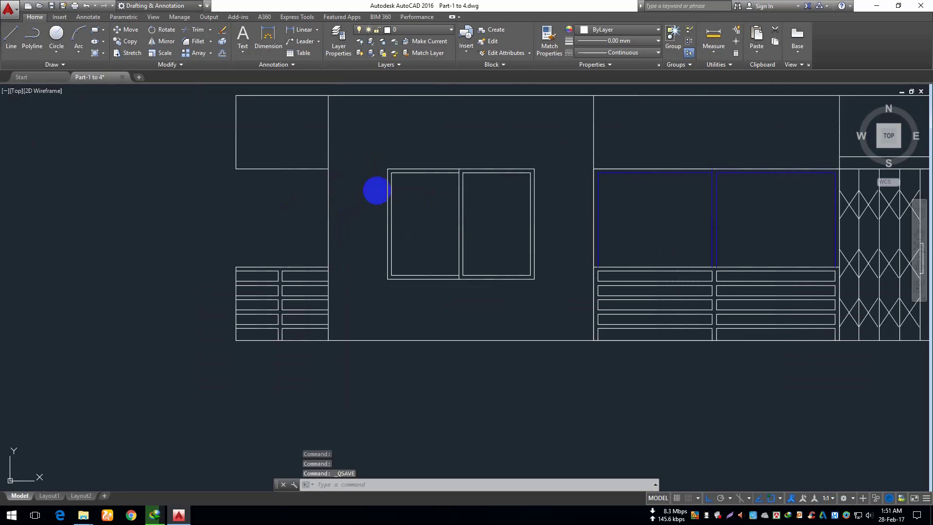
pyautogui.scroll(-5, 340, 204)
pyautogui.moveTo(319, 214); pyautogui.dragTo(341, 302, button='middle')
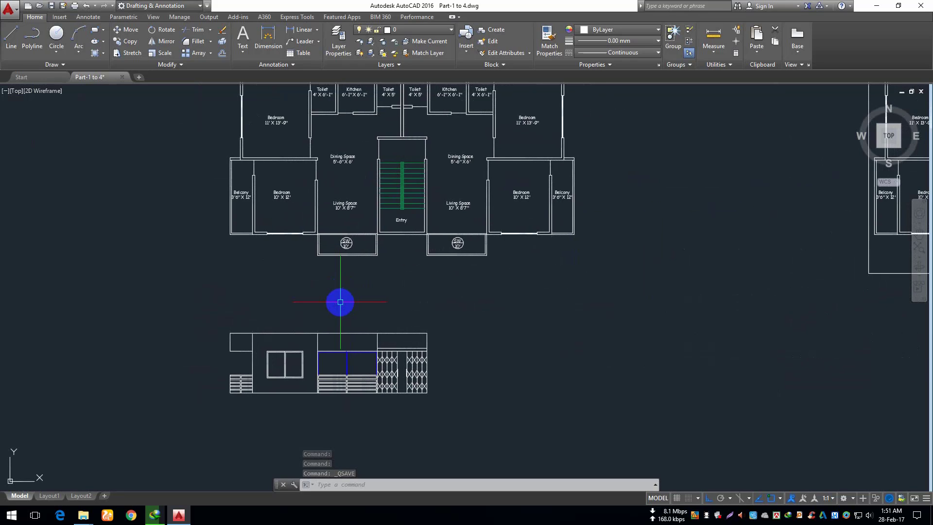
pyautogui.scroll(2, 364, 363)
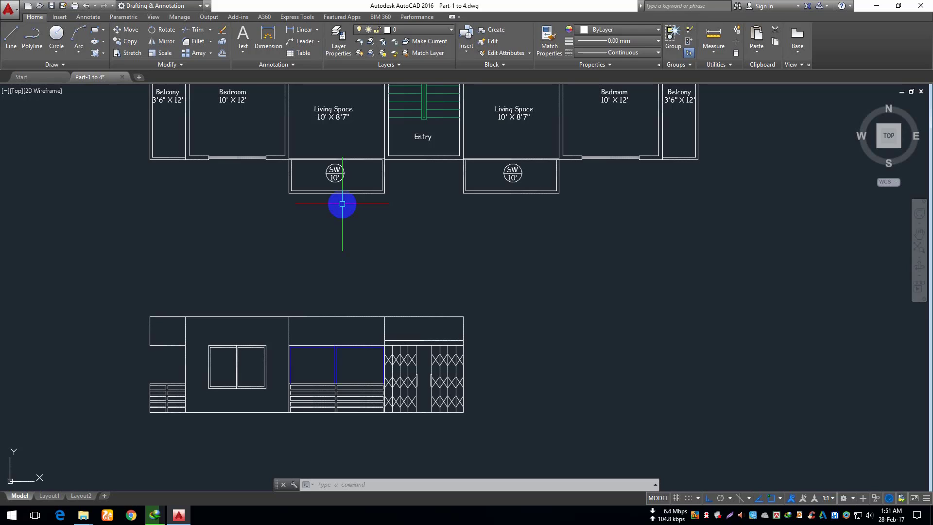
pyautogui.scroll(5, 312, 389)
pyautogui.scroll(-4, 350, 327)
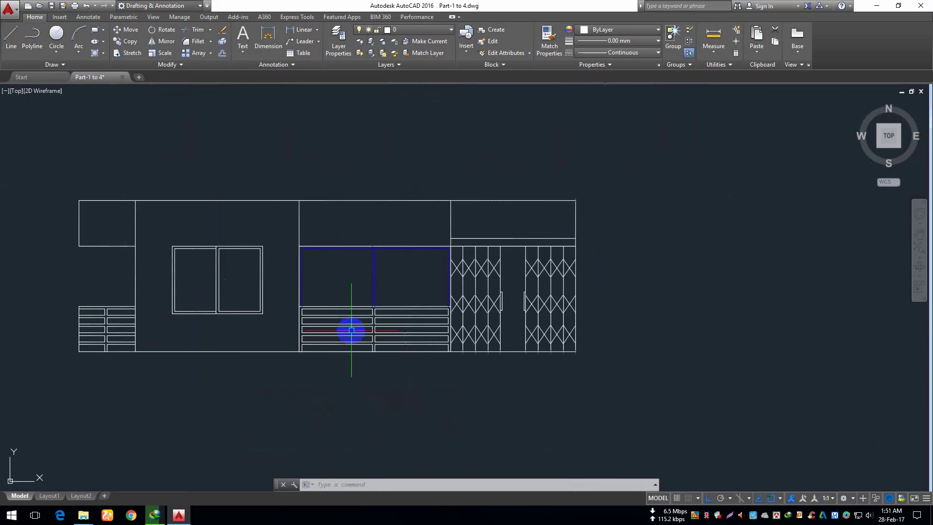
pyautogui.scroll(-3, 281, 293)
pyautogui.scroll(3, 256, 256)
pyautogui.moveTo(256, 256); pyautogui.dragTo(386, 377, button='middle')
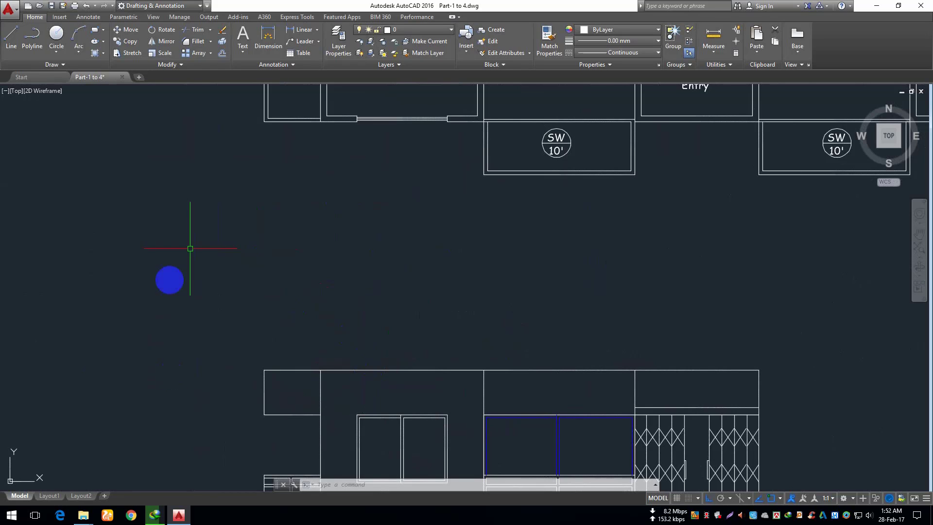
# Step: Change the colour of all the two-panel window's lines to blue
pyautogui.moveTo(420, 425); pyautogui.dragTo(425, 327, button='middle')
pyautogui.click(462, 312)
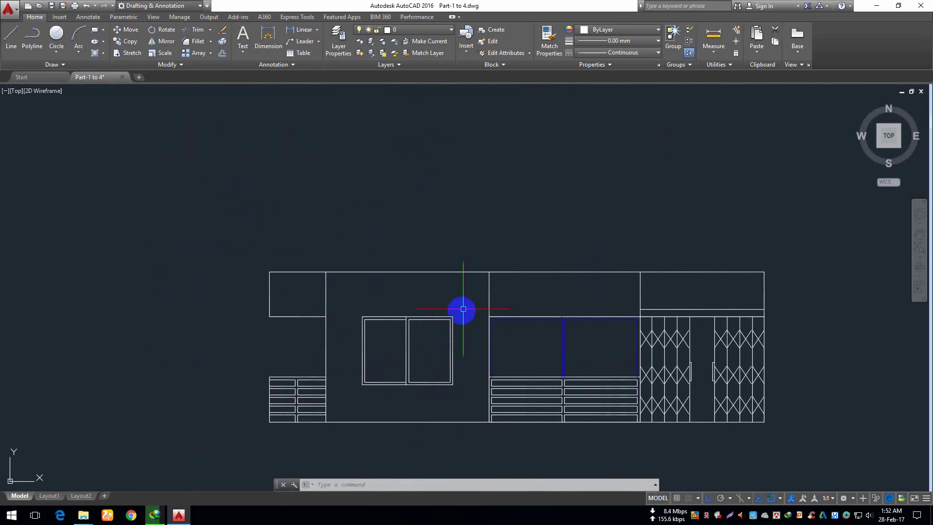
pyautogui.click(355, 385)
pyautogui.click(596, 30)
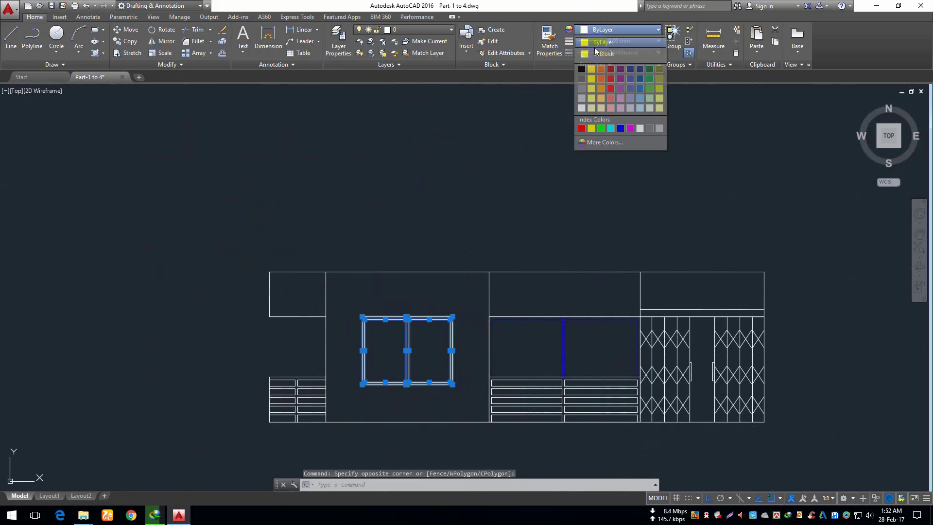
pyautogui.click(620, 128)
pyautogui.press('Escape')
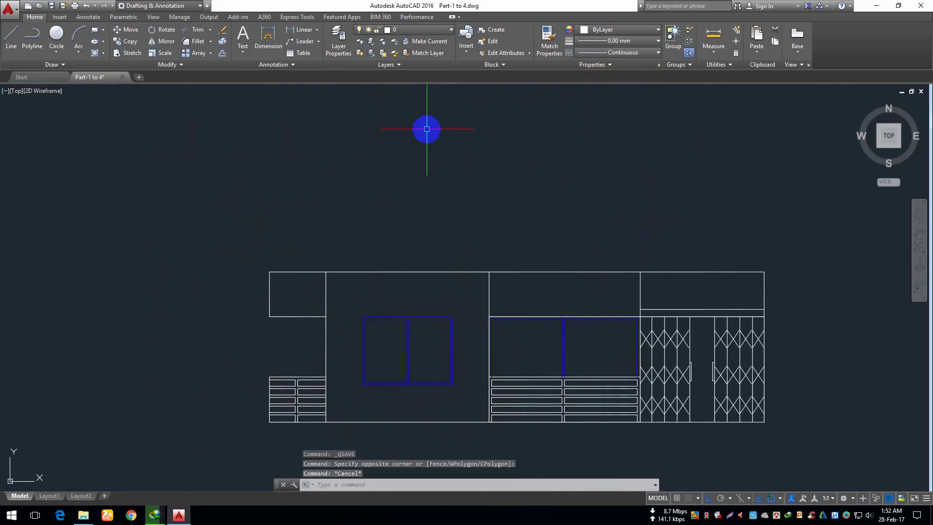
# Step: Examine the balcony bay and the rest of the elevation in relation to the floor plan
pyautogui.scroll(-4, 430, 126)
pyautogui.moveTo(431, 125); pyautogui.dragTo(413, 225, button='middle')
pyautogui.scroll(2, 353, 203)
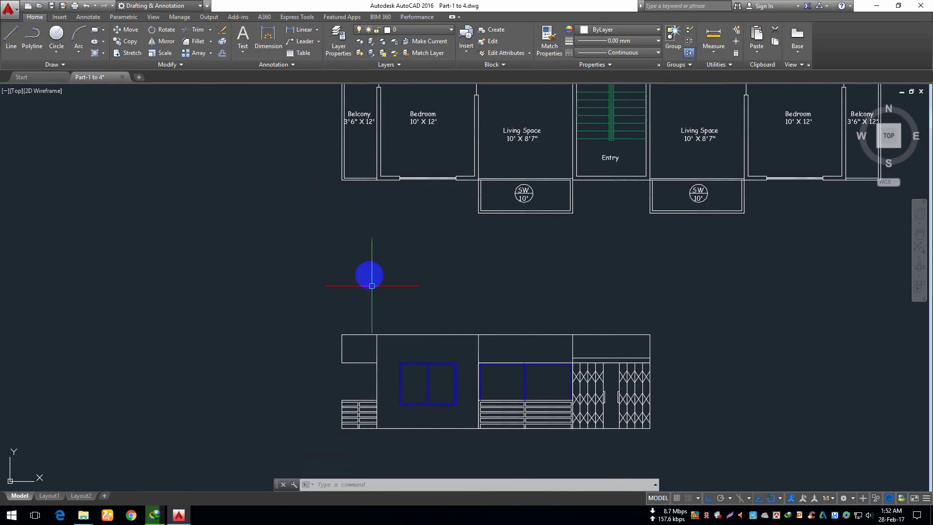
pyautogui.scroll(4, 356, 358)
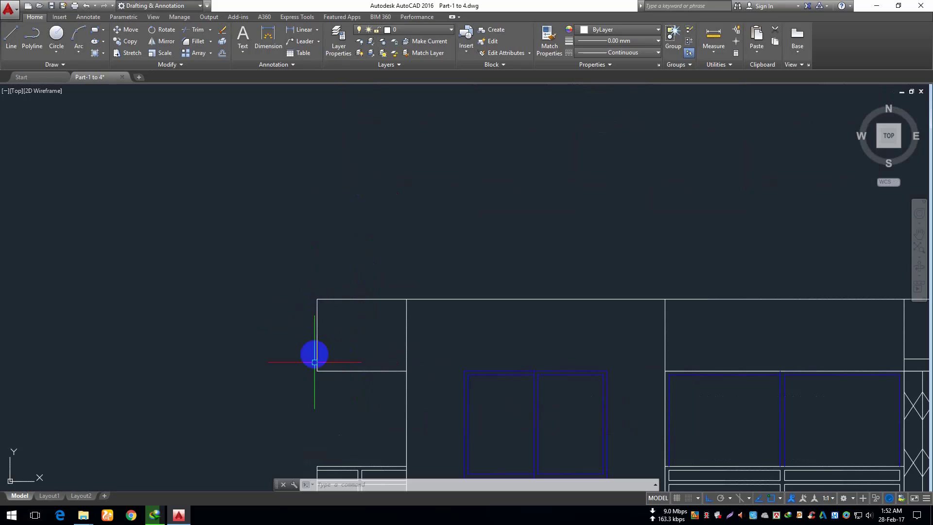
pyautogui.moveTo(401, 387); pyautogui.dragTo(378, 241, button='middle')
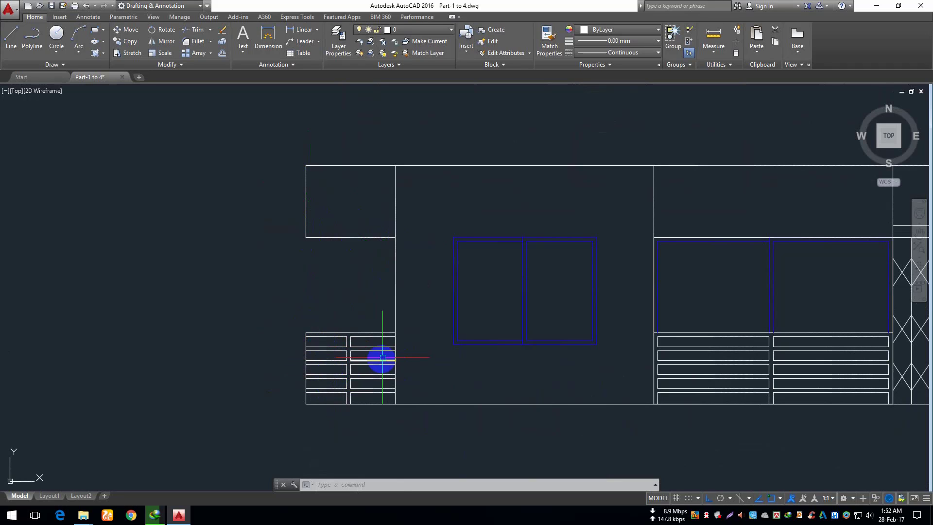
pyautogui.scroll(-1, 363, 373)
pyautogui.moveTo(374, 302); pyautogui.dragTo(356, 415, button='middle')
pyautogui.scroll(-1, 334, 179)
pyautogui.moveTo(678, 263); pyautogui.dragTo(609, 253, button='middle')
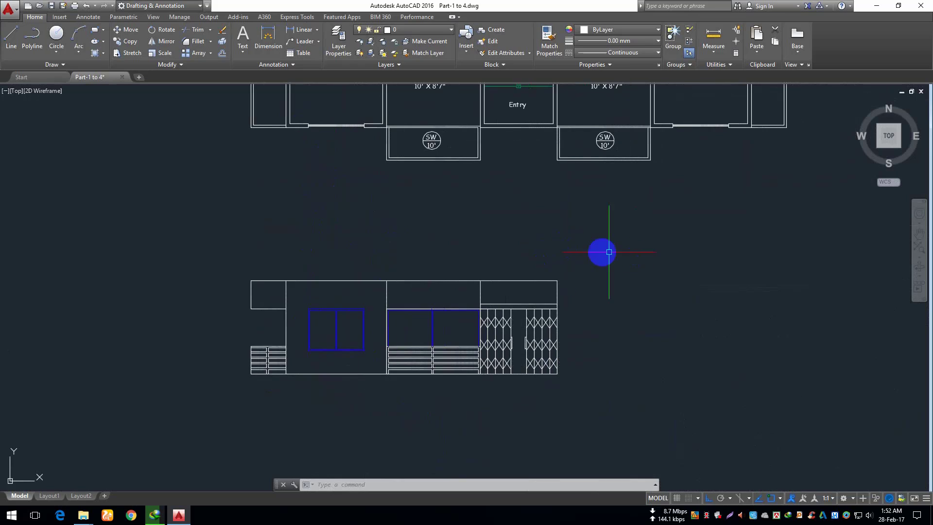
# Step: Move the whole elevation straight up, closer beneath the floor plan, and save the drawing
pyautogui.click(649, 244)
pyautogui.click(204, 403)
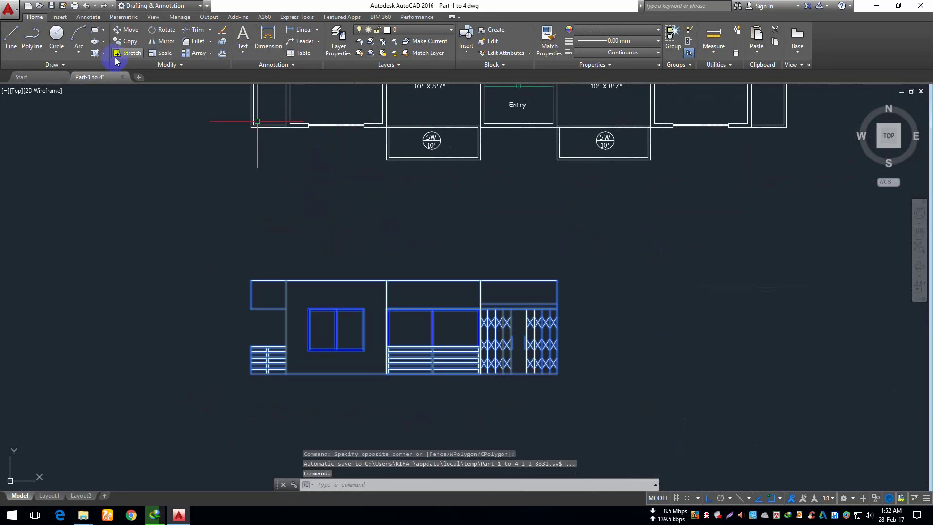
pyautogui.click(131, 31)
pyautogui.click(176, 330)
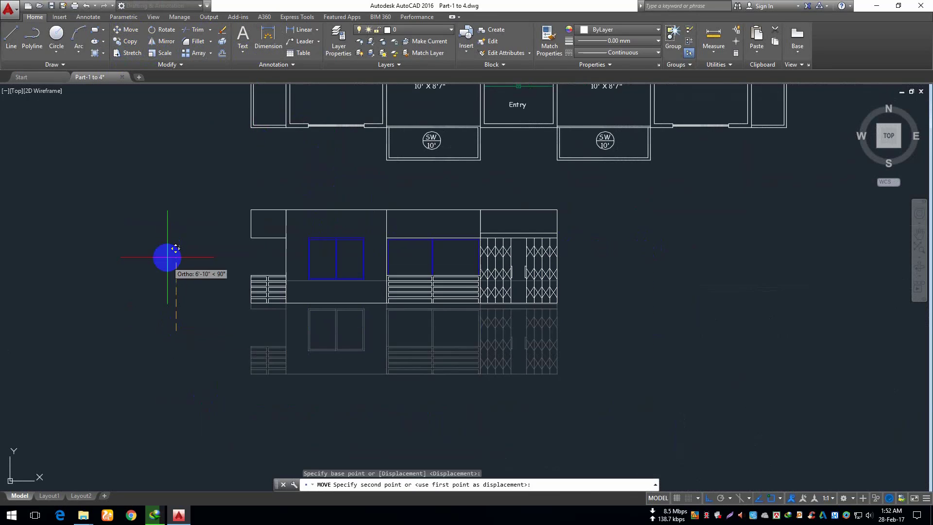
pyautogui.click(167, 241)
pyautogui.press('space')
pyautogui.moveTo(322, 174); pyautogui.dragTo(304, 233, button='middle')
pyautogui.scroll(3, 304, 233)
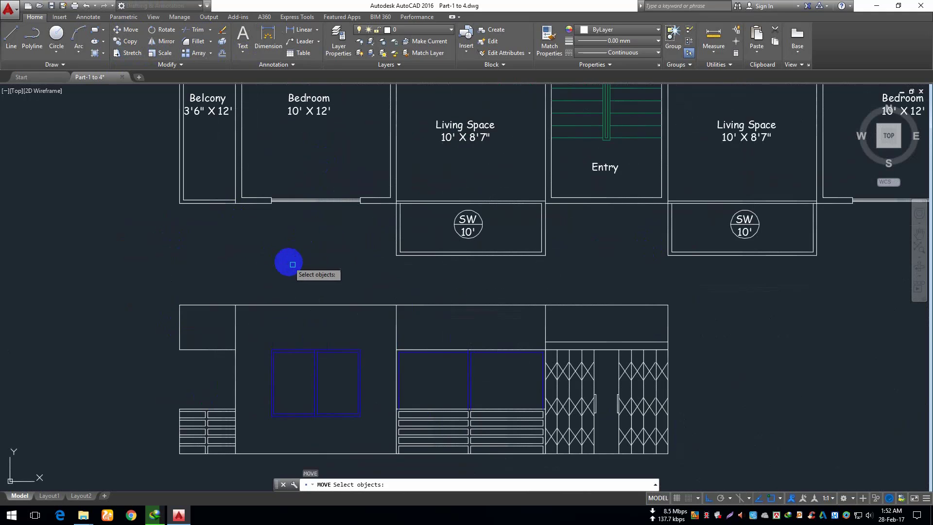
pyautogui.moveTo(221, 254); pyautogui.dragTo(218, 253, button='middle')
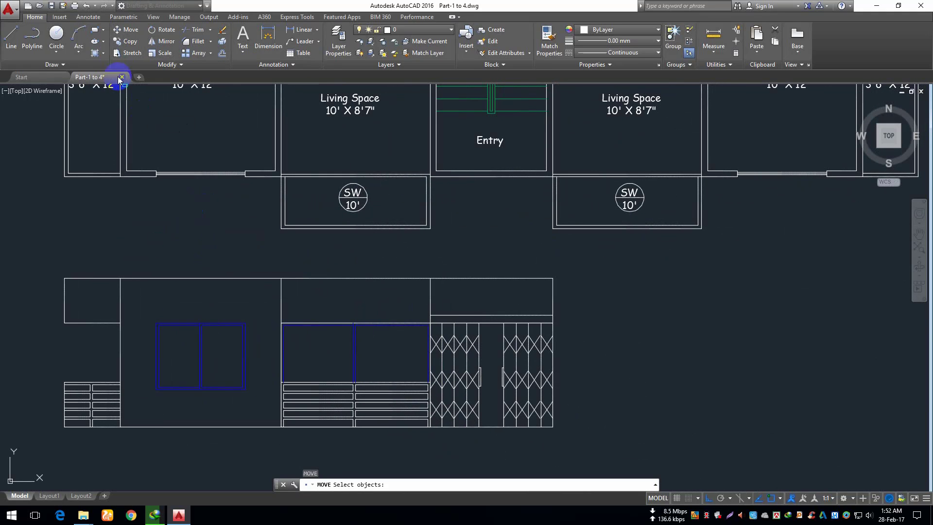
pyautogui.press('Escape')
pyautogui.hotkey('ctrl', 's')
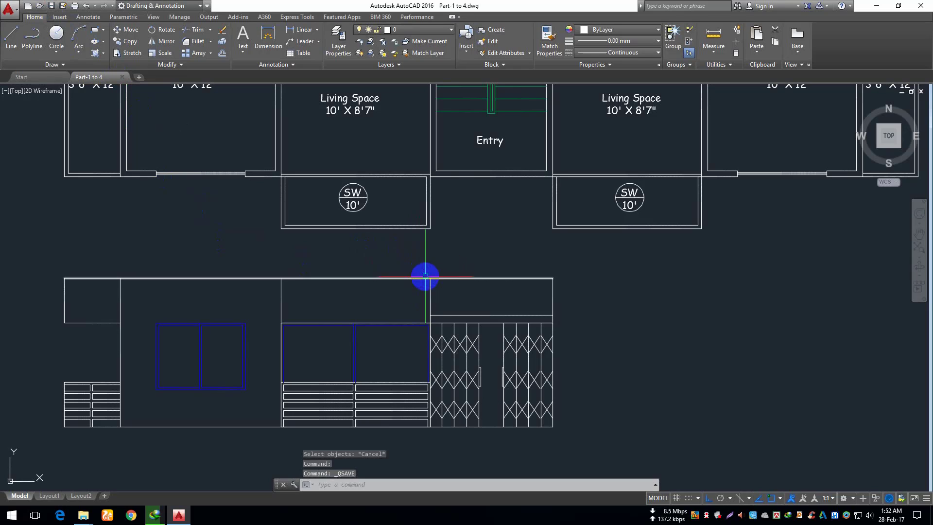
# Step: Mirror the elevation parts left of the gate about a vertical line through the staircase centre, keeping the originals
pyautogui.click(429, 271)
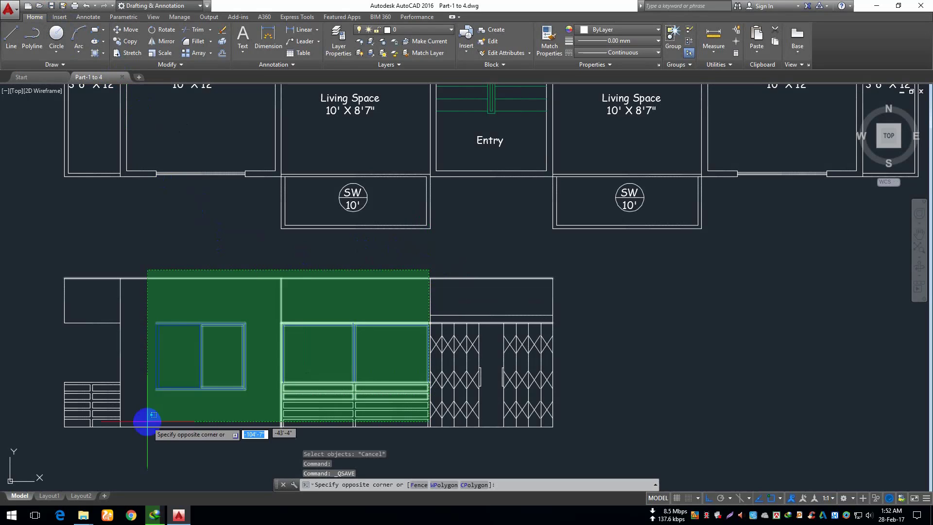
pyautogui.click(57, 443)
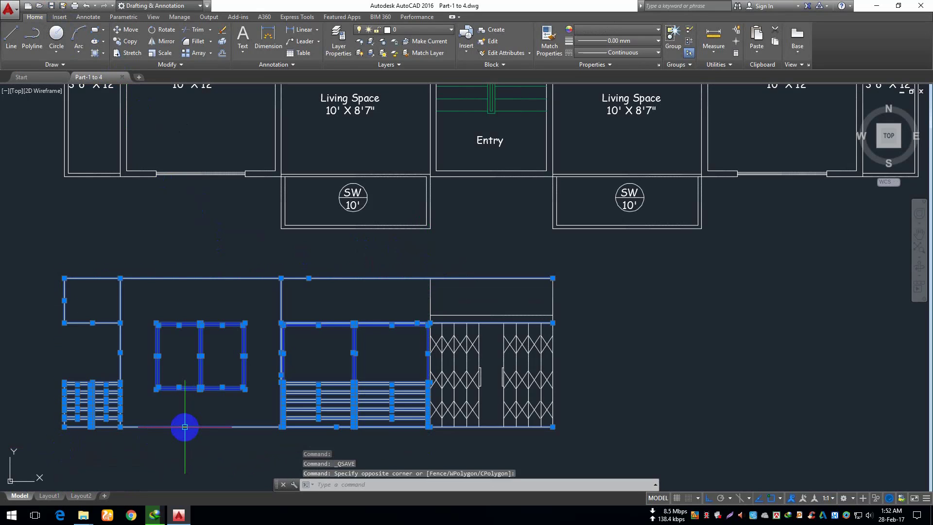
pyautogui.write('mi')
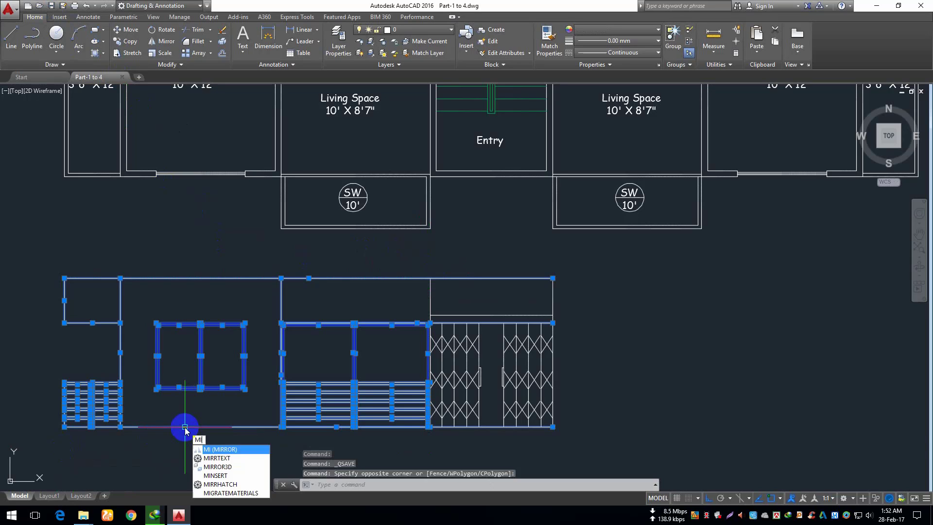
pyautogui.press('Return')
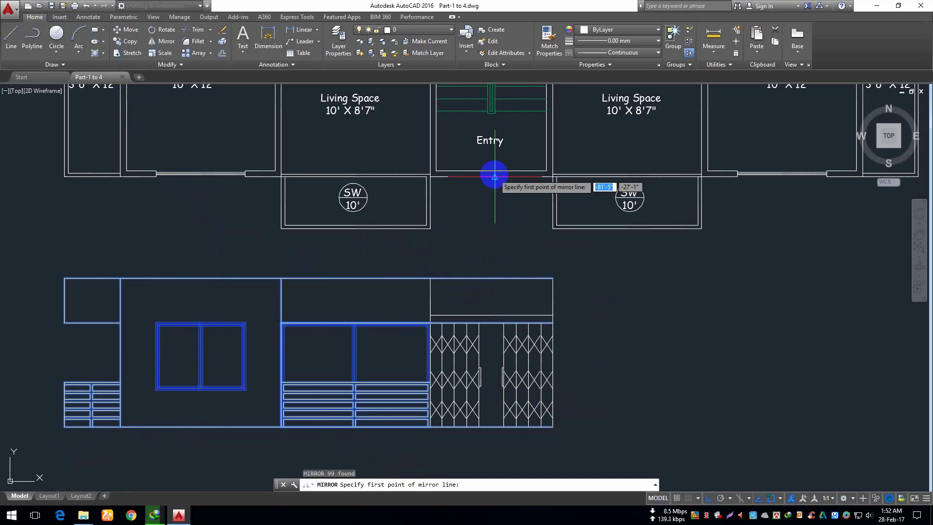
pyautogui.click(495, 176)
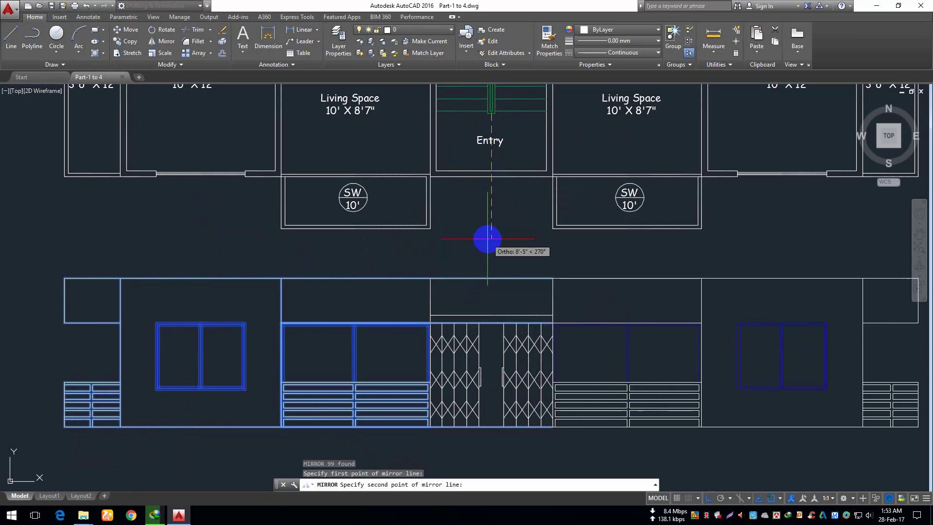
pyautogui.click(487, 239)
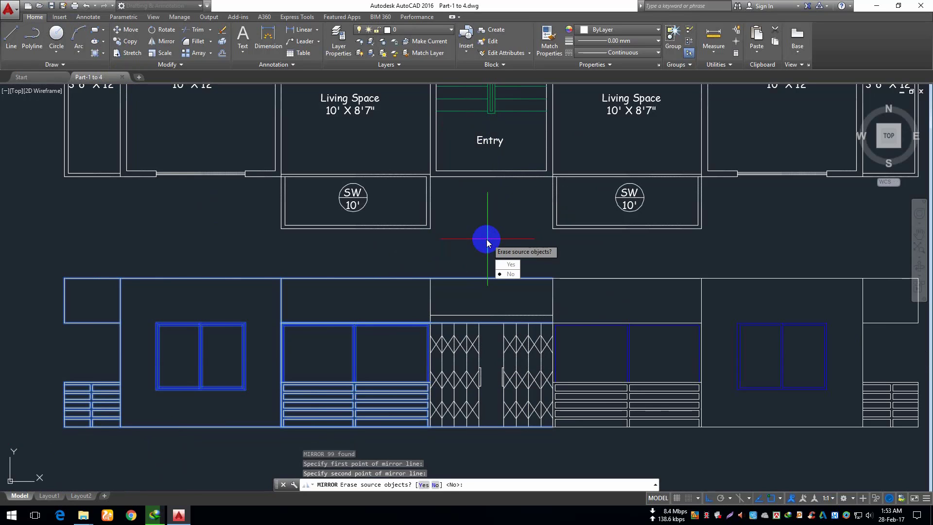
pyautogui.press('Return')
pyautogui.scroll(-2, 484, 279)
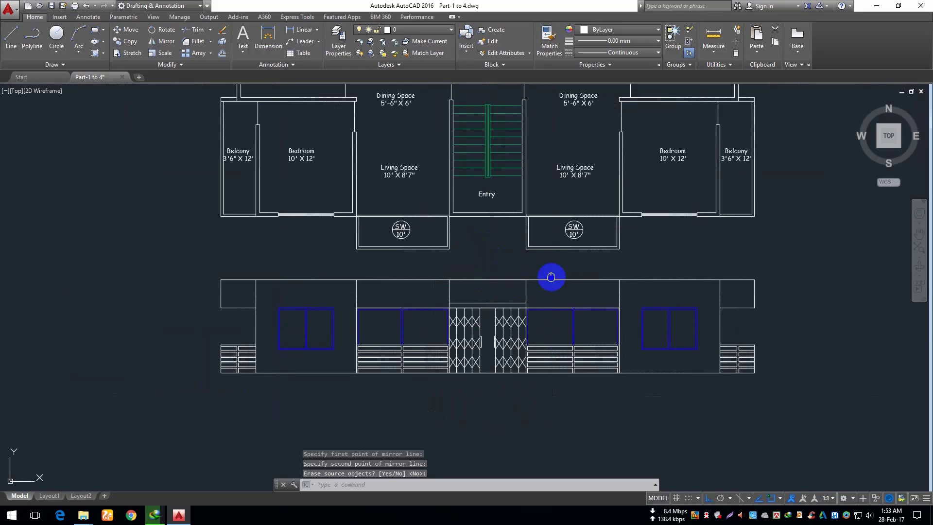
pyautogui.scroll(-1, 544, 294)
pyautogui.scroll(3, 539, 318)
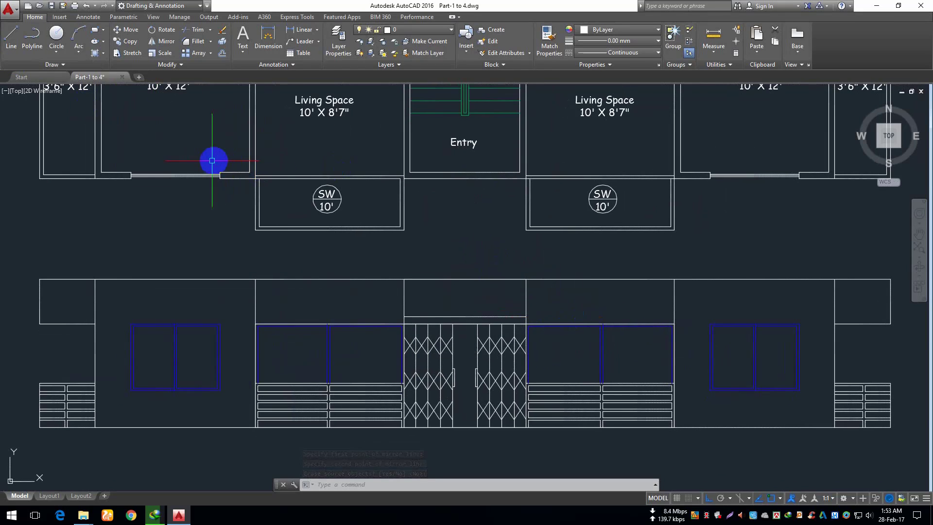
# Step: Erase the stray horizontal line above the floor plan that has the elevation beneath it, and save the drawing
pyautogui.click(51, 6)
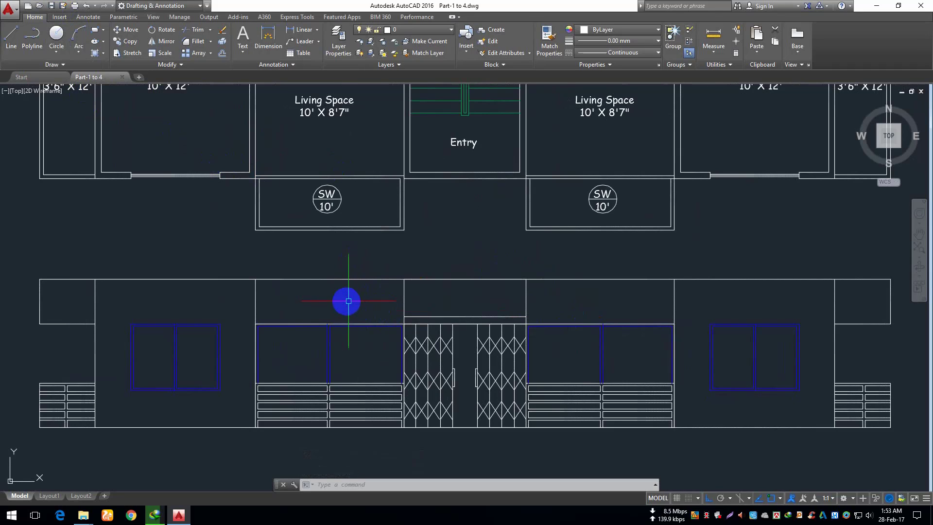
pyautogui.scroll(-6, 346, 300)
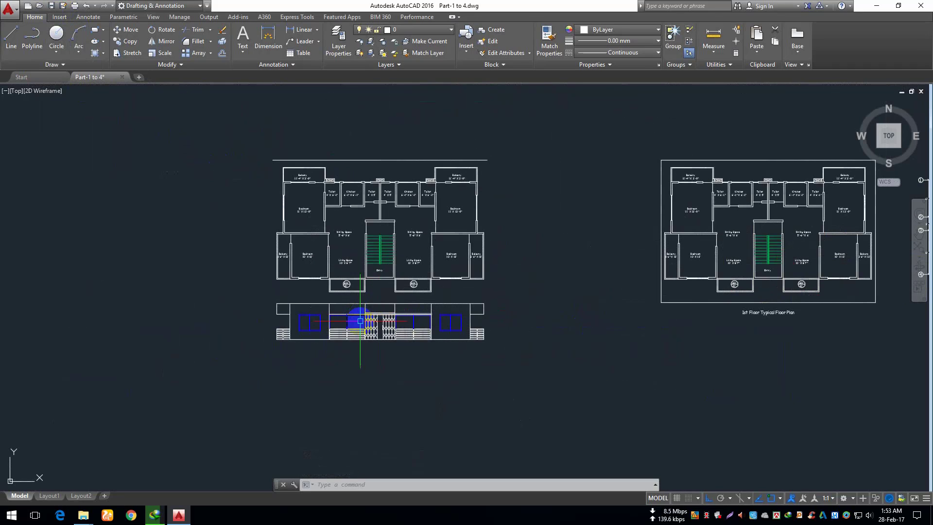
pyautogui.moveTo(329, 312)
pyautogui.mouseDown(button='middle')
pyautogui.moveTo(344, 298)
pyautogui.moveTo(302, 313)
pyautogui.moveTo(407, 301)
pyautogui.mouseUp(button='middle')
pyautogui.scroll(2, 346, 305)
pyautogui.moveTo(514, 233); pyautogui.dragTo(464, 267, button='middle')
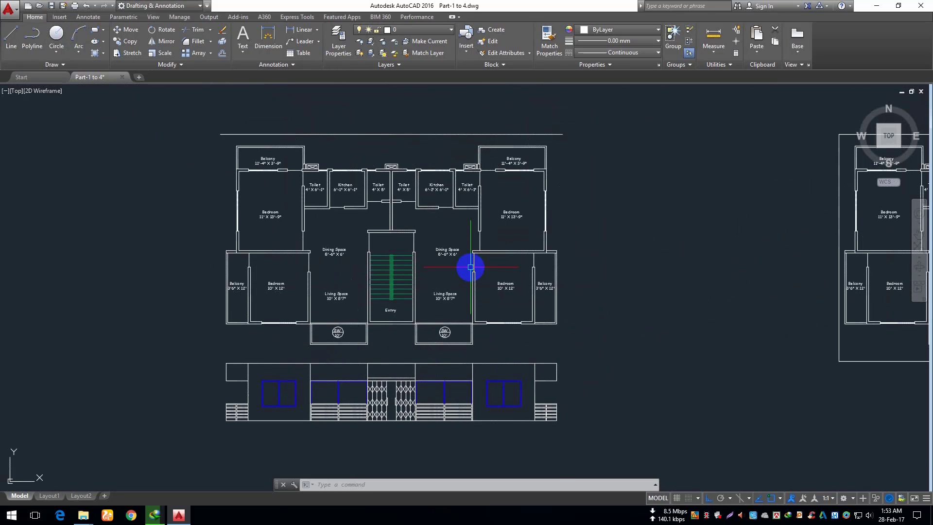
pyautogui.click(419, 108)
pyautogui.click(388, 146)
pyautogui.press('Delete')
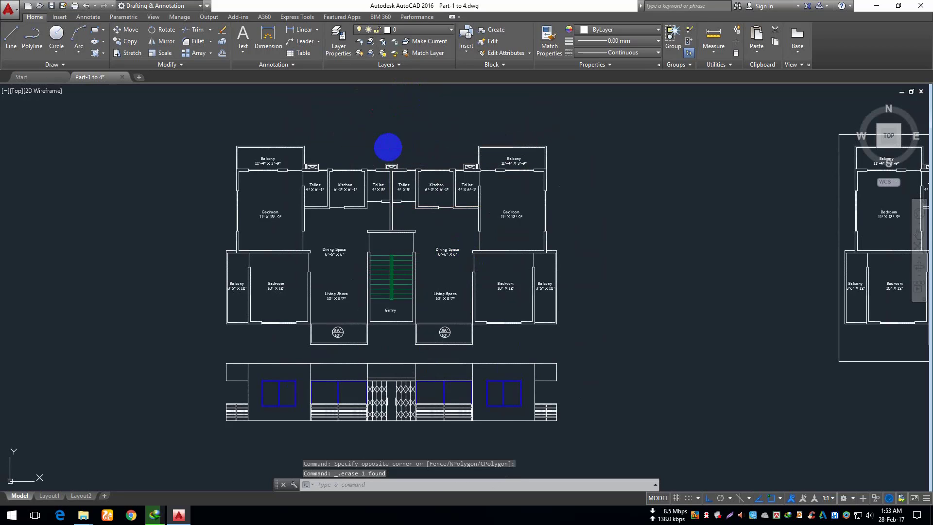
pyautogui.hotkey('ctrl', 's')
# Step: Look over the row of plans in the drawing and return to the floor plan with the front elevation
pyautogui.scroll(-5, 387, 146)
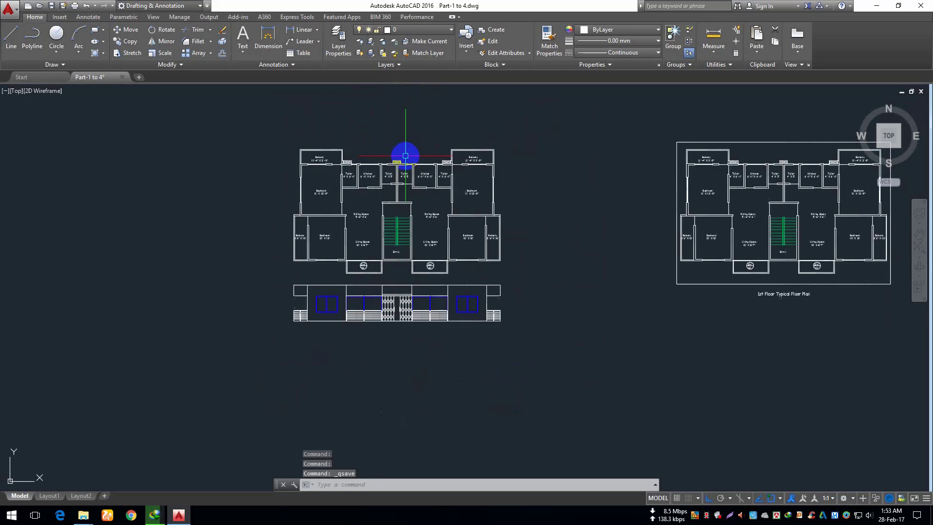
pyautogui.moveTo(552, 150)
pyautogui.mouseDown(button='middle')
pyautogui.moveTo(417, 216)
pyautogui.moveTo(246, 209)
pyautogui.mouseUp(button='middle')
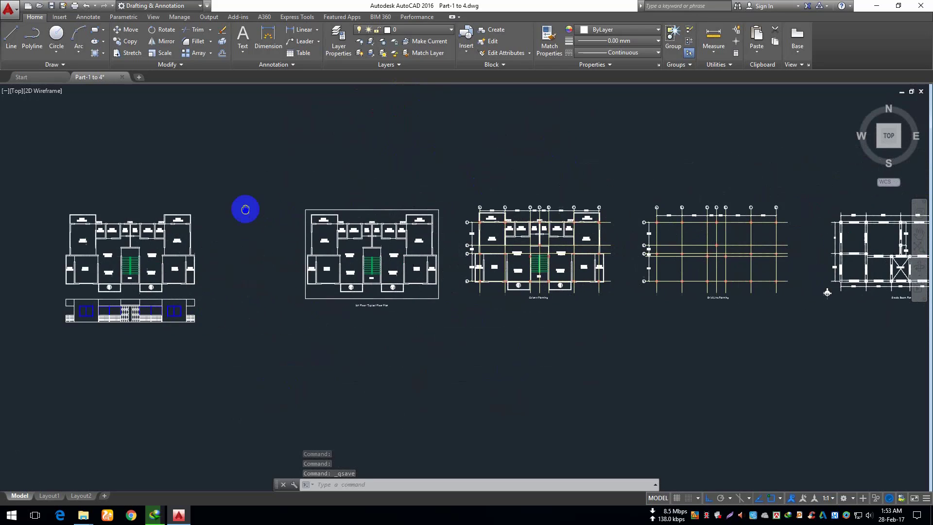
pyautogui.scroll(-2, 355, 228)
pyautogui.moveTo(639, 229); pyautogui.dragTo(589, 225, button='middle')
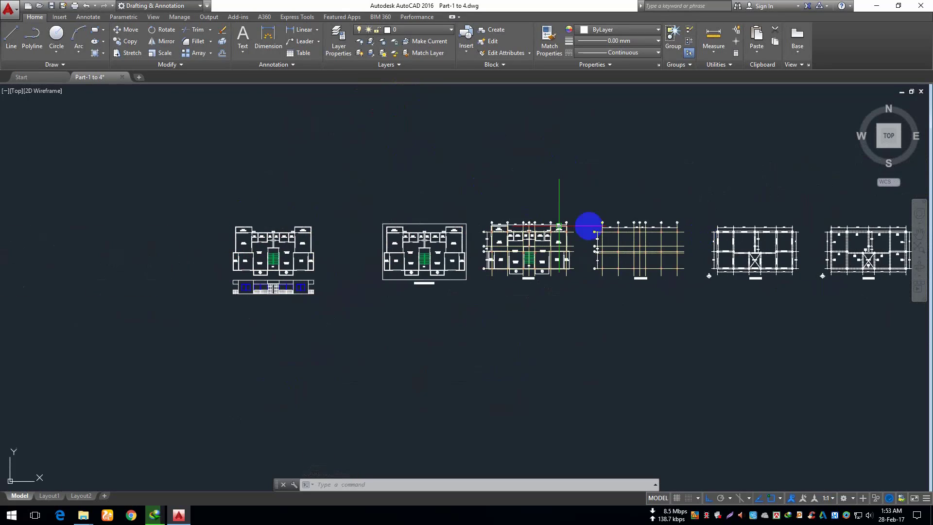
pyautogui.scroll(3, 219, 258)
pyautogui.scroll(2, 249, 247)
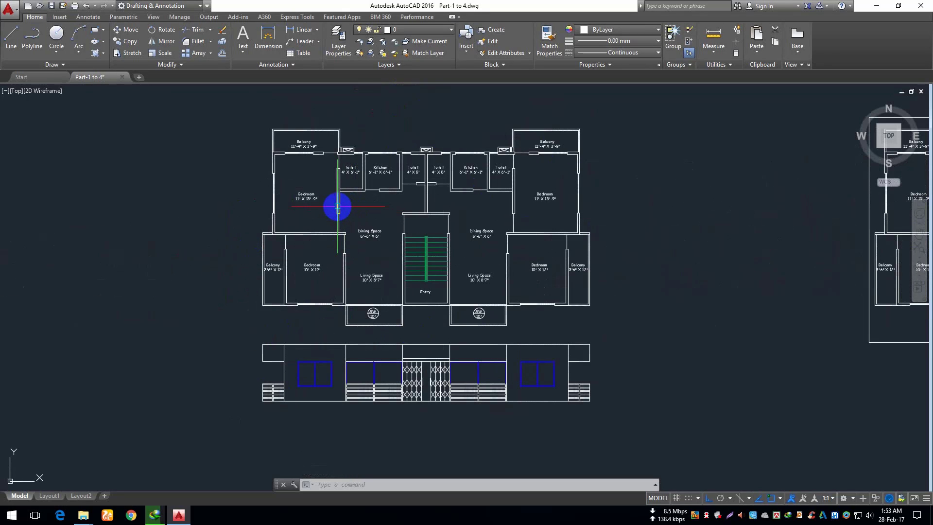
pyautogui.moveTo(338, 204); pyautogui.dragTo(382, 213, button='middle')
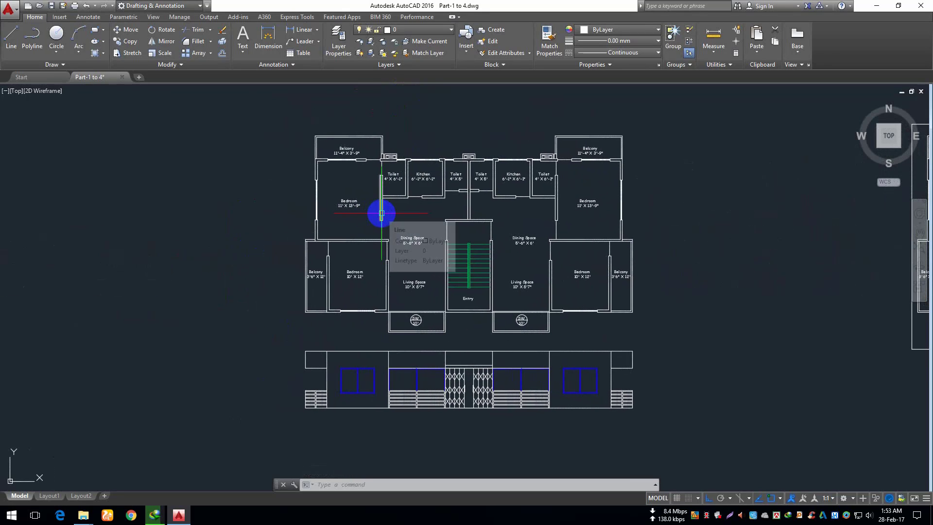